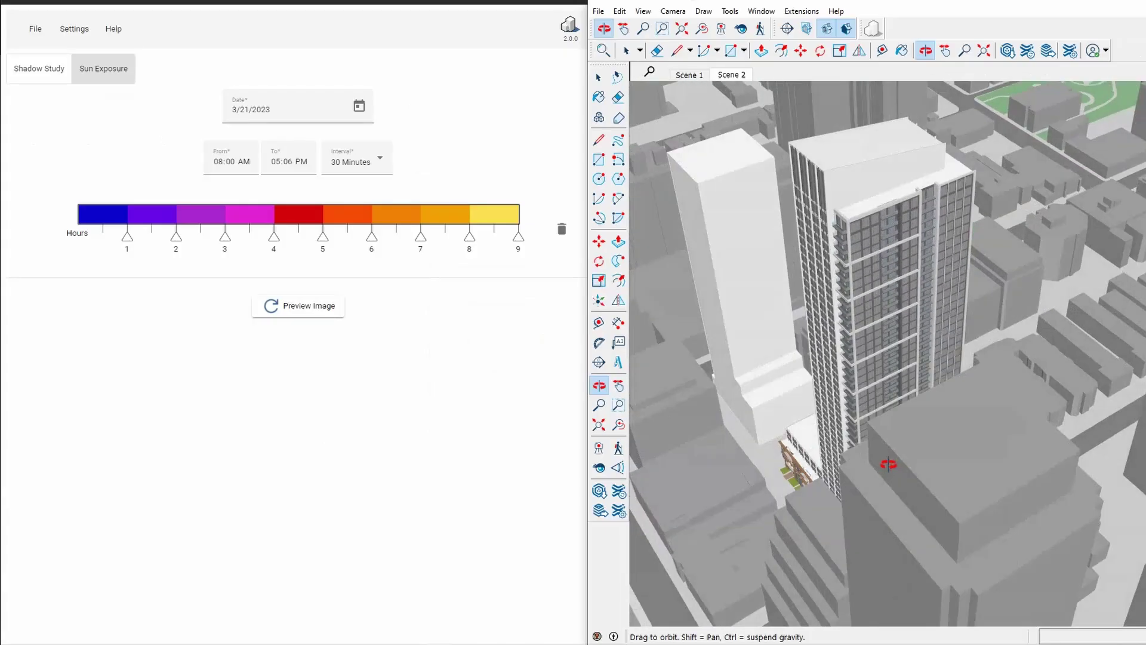
{"action": "middle_click_drag", "start_coordinate": [890, 463], "coordinate": [989, 539]}
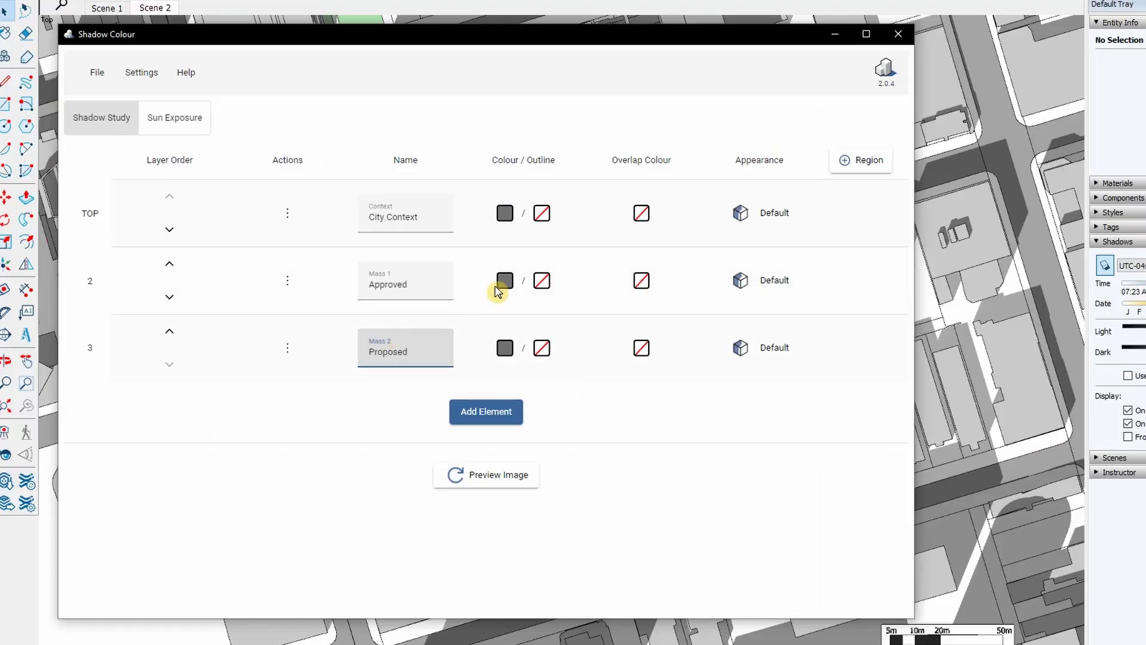
Set the shadow colour of the Approved mass to blue and of the Proposed mass to orange
{"action": "left_click", "coordinate": [504, 281]}
{"action": "left_click", "coordinate": [623, 489]}
{"action": "left_click", "coordinate": [505, 348]}
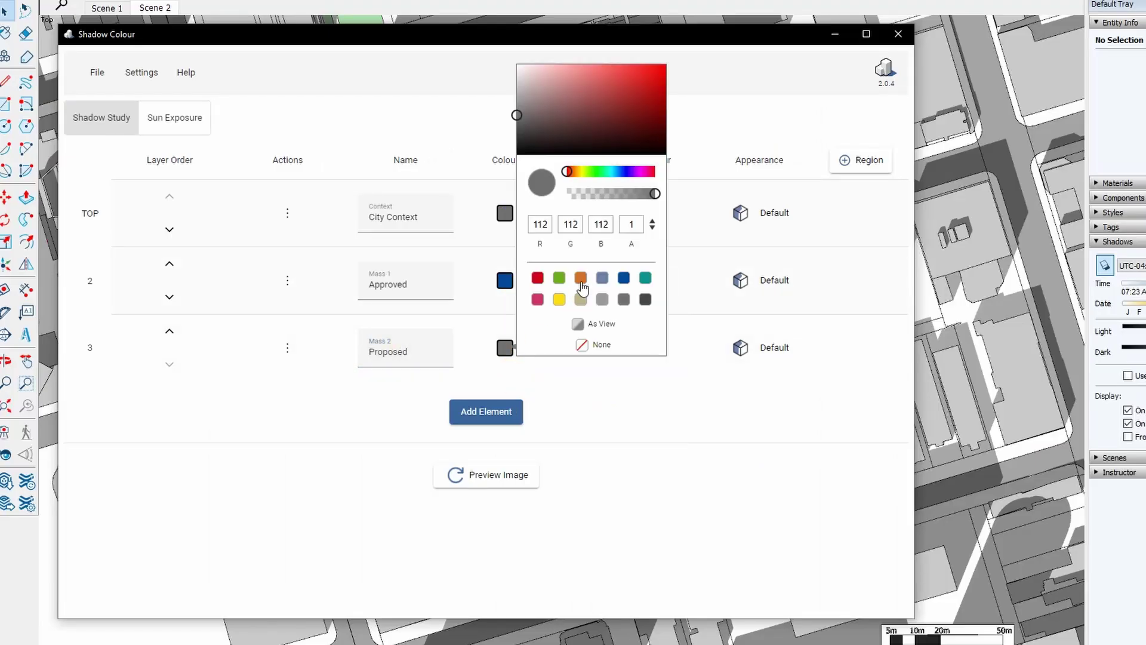
{"action": "left_click", "coordinate": [582, 289]}
{"action": "left_click", "coordinate": [709, 415]}
{"action": "scroll", "coordinate": [735, 487], "scroll_direction": "down", "scroll_amount": 4}
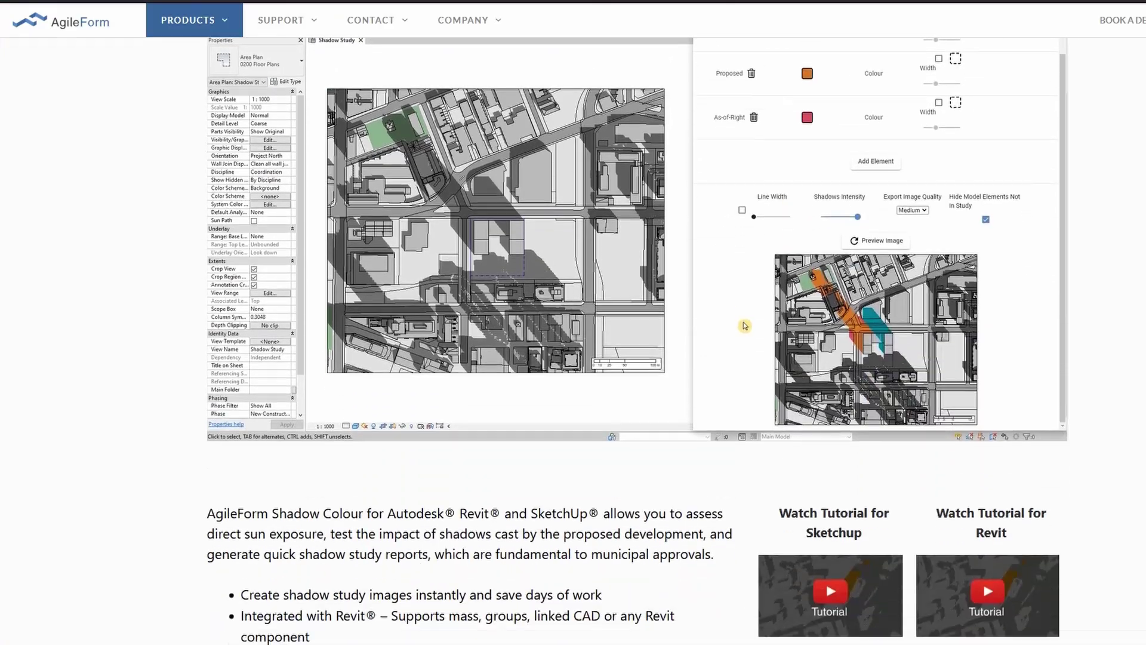
{"action": "scroll", "coordinate": [744, 325], "scroll_direction": "down", "scroll_amount": 15}
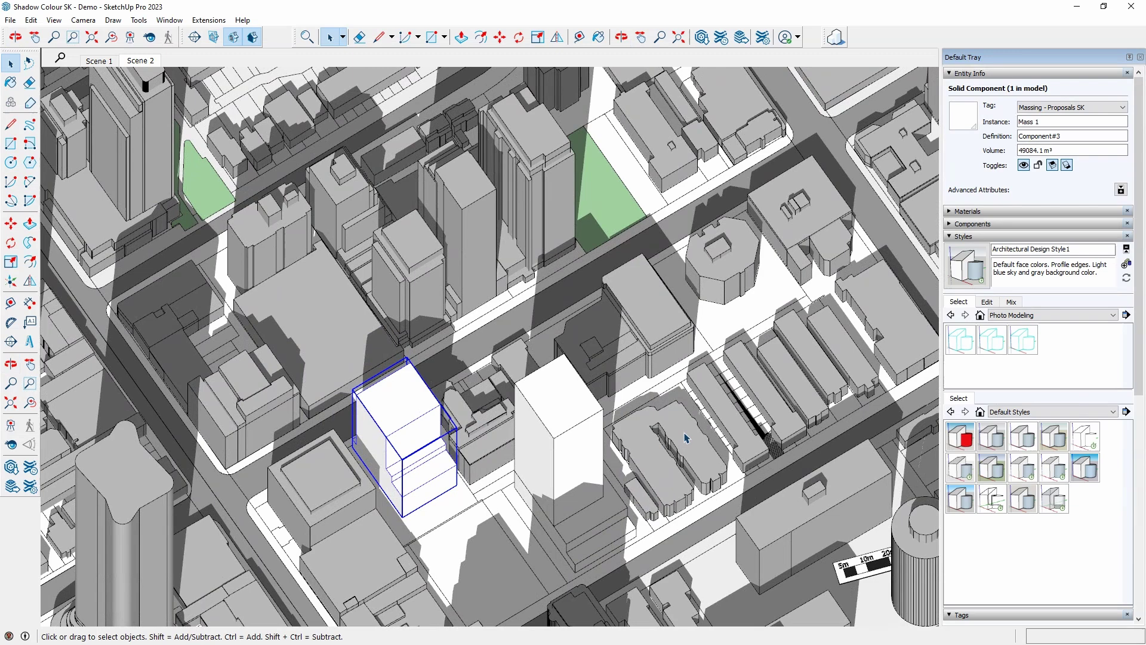
Open the white Mass 1 component to examine its geometry, and leave it again
{"action": "key", "text": "ctrl+a"}
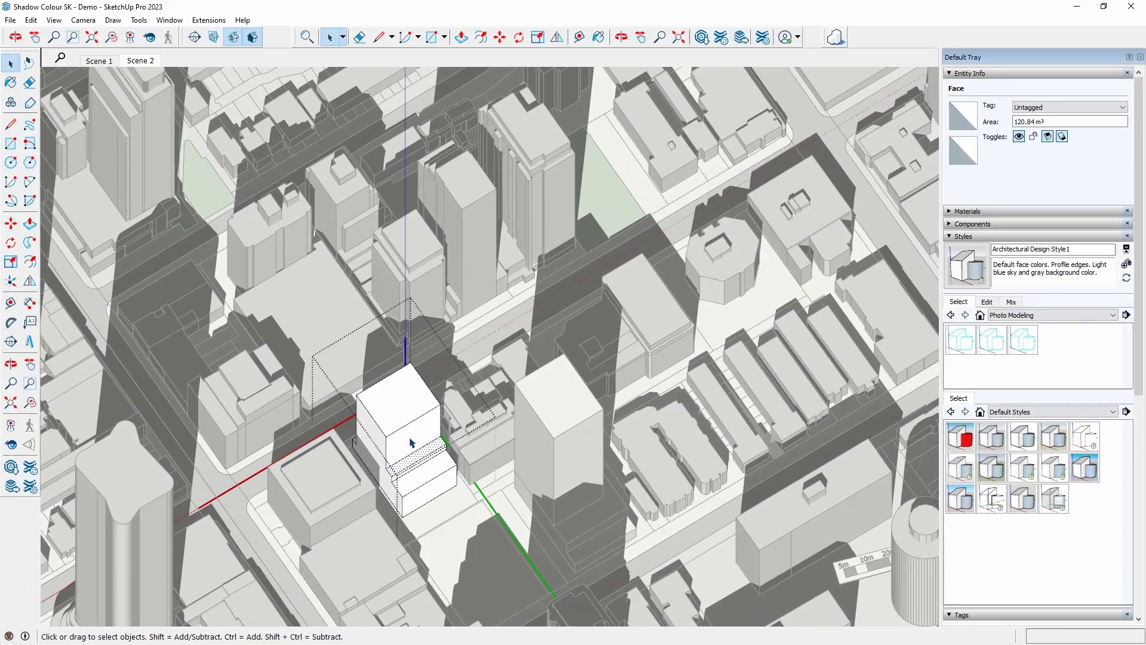
{"action": "key", "text": "Escape"}
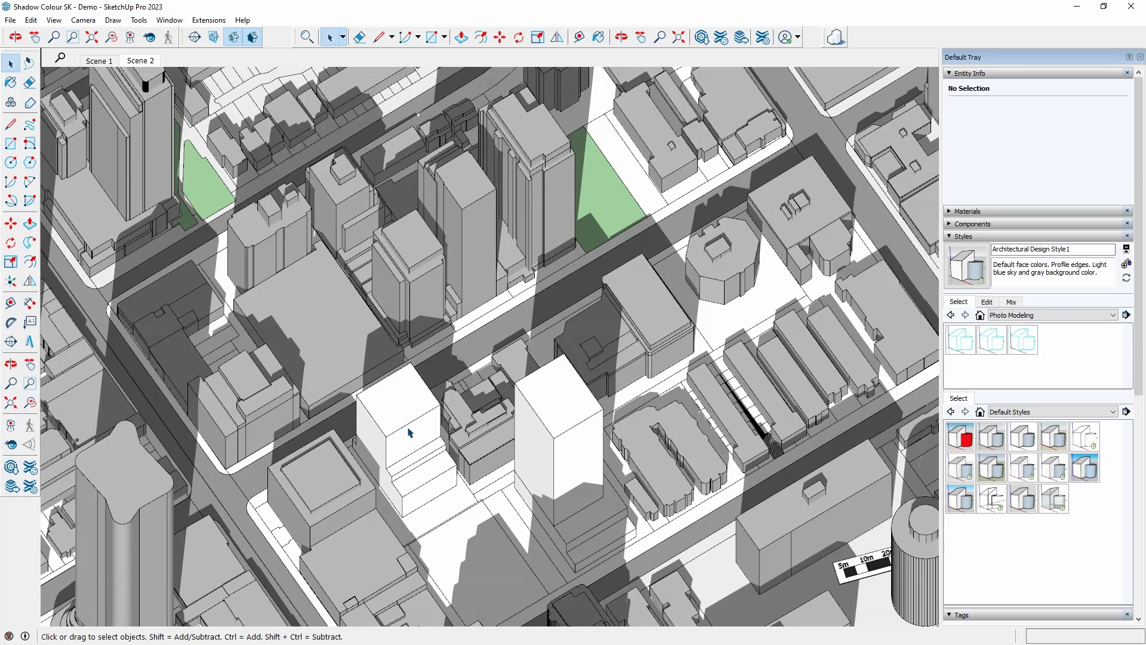
Check the model's geo-location in Model Info, including the manual location's country, city, latitude and longitude fields
{"action": "left_click", "coordinate": [170, 20]}
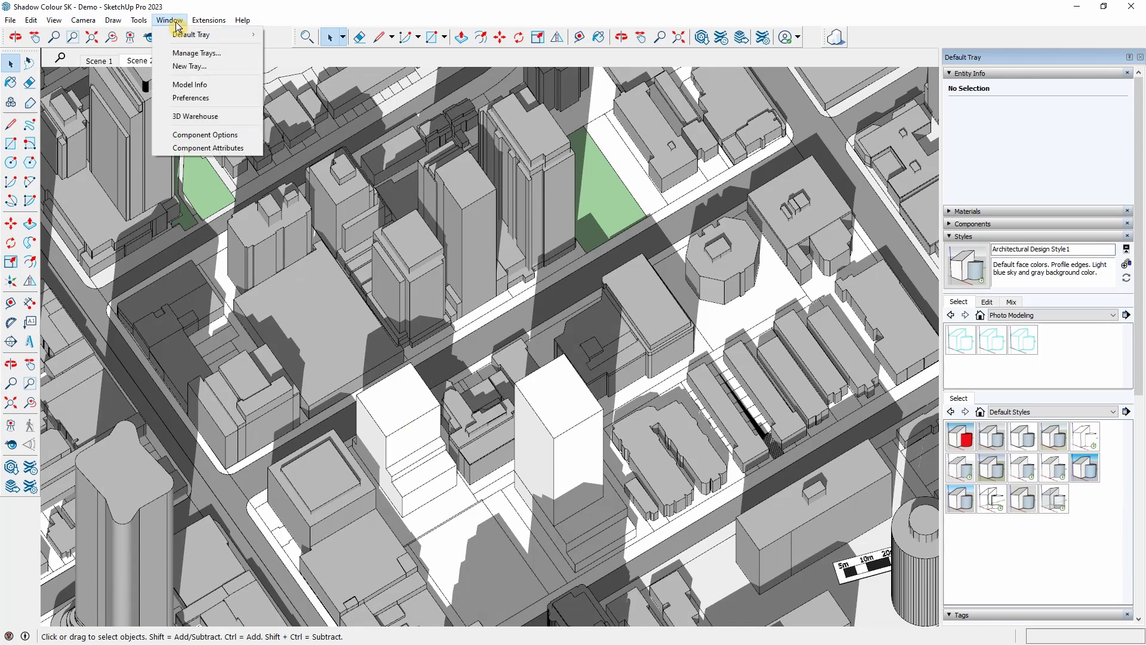
{"action": "left_click", "coordinate": [189, 85]}
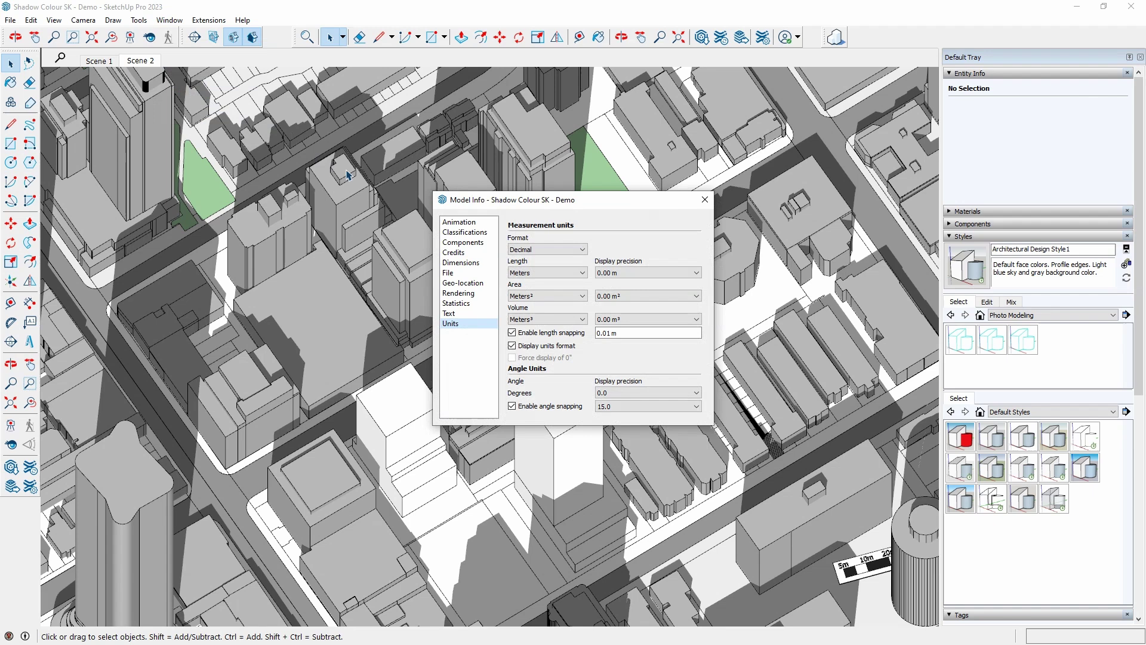
{"action": "left_click", "coordinate": [453, 283]}
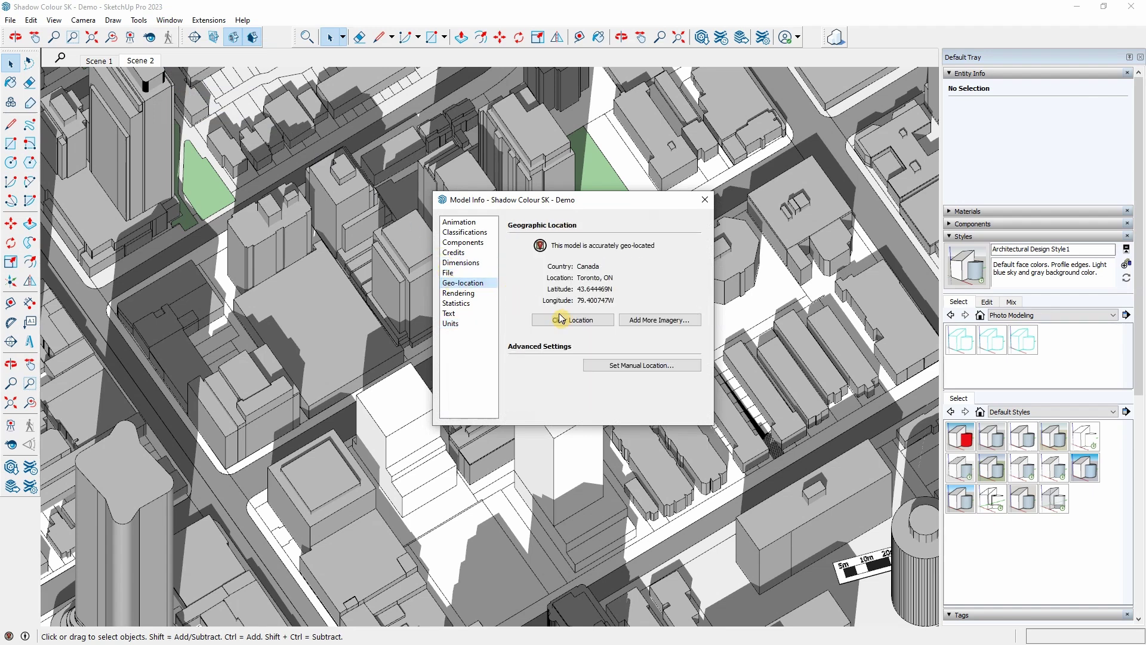
{"action": "left_click", "coordinate": [640, 366]}
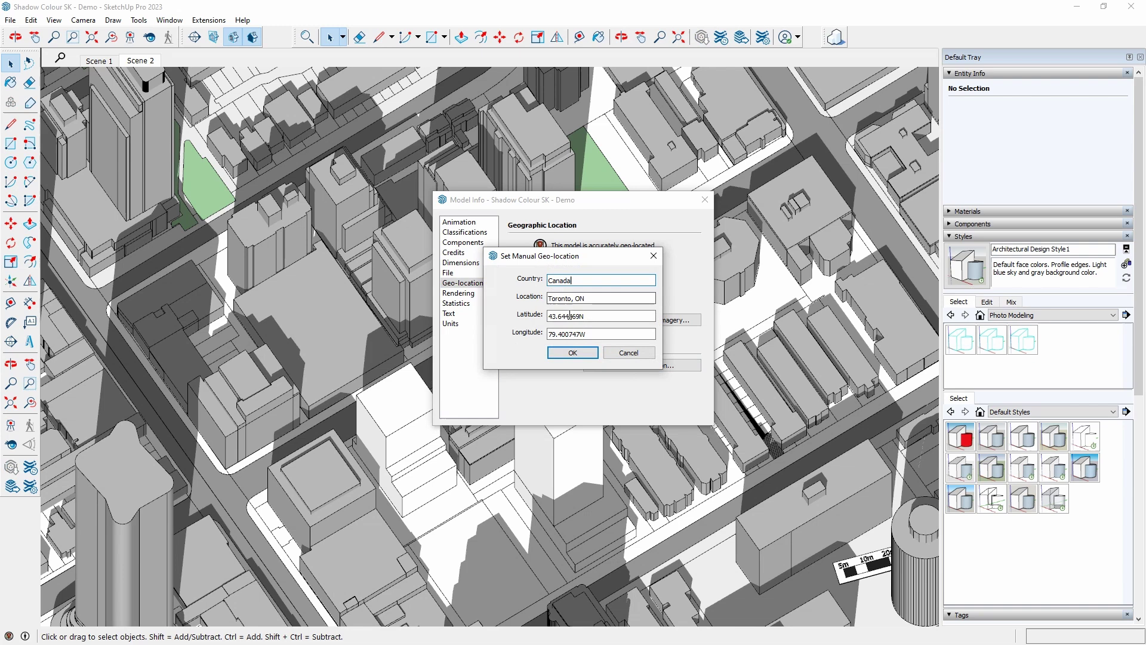
{"action": "left_click", "coordinate": [625, 353]}
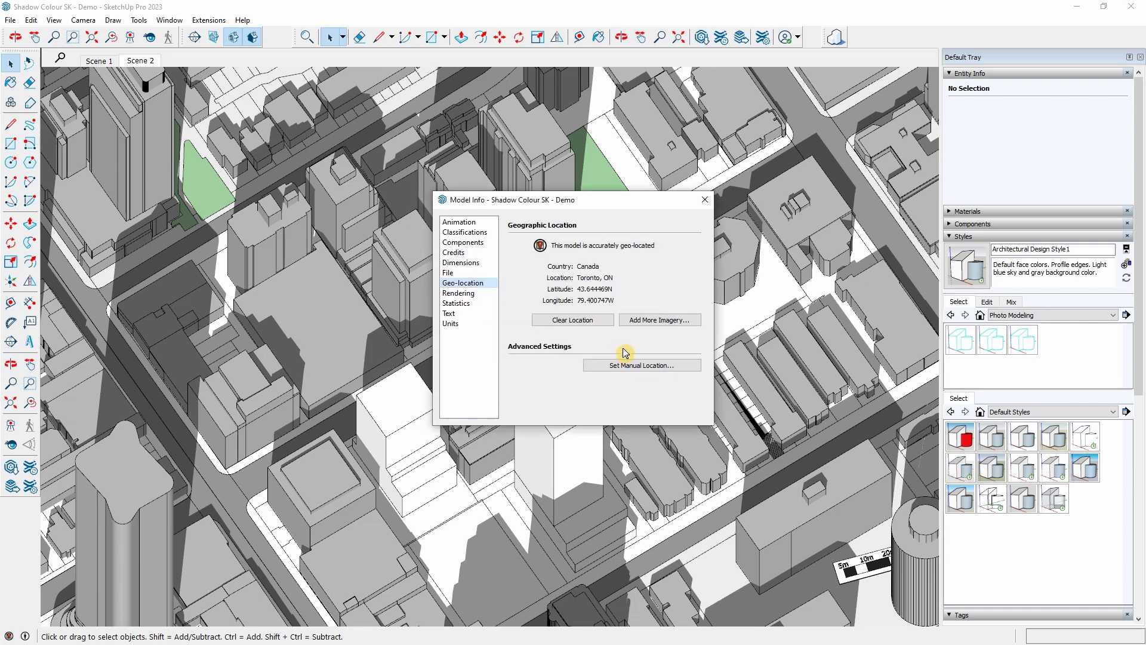
{"action": "left_click", "coordinate": [705, 201]}
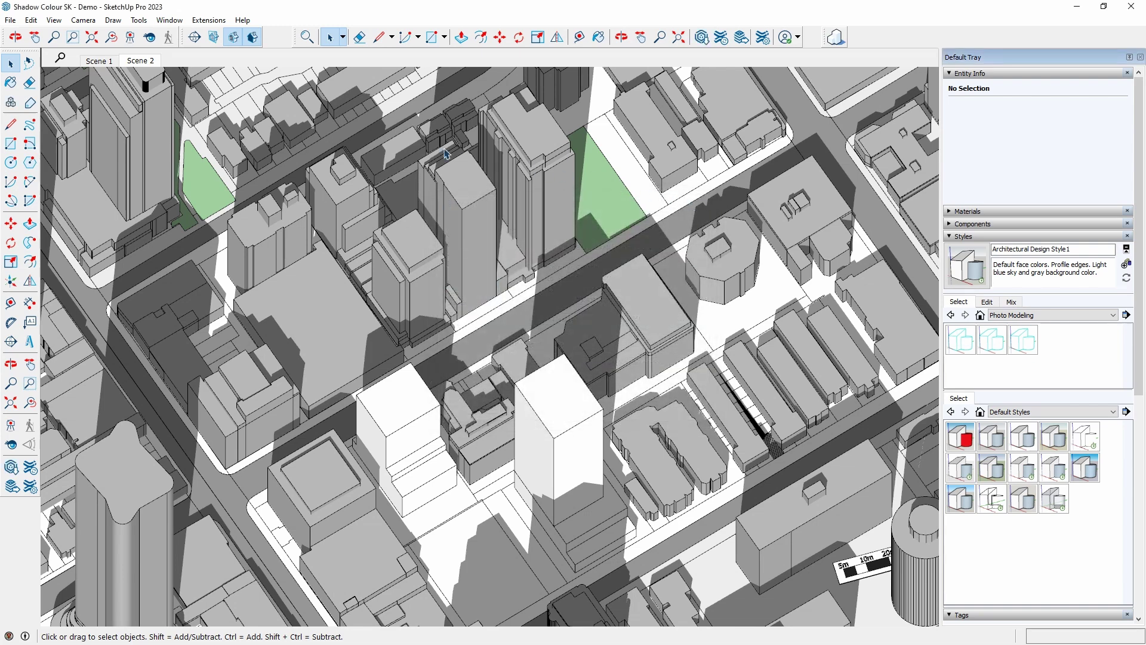
Switch the camera to the standard Top view and check that it uses Parallel Projection
{"action": "left_click", "coordinate": [84, 20]}
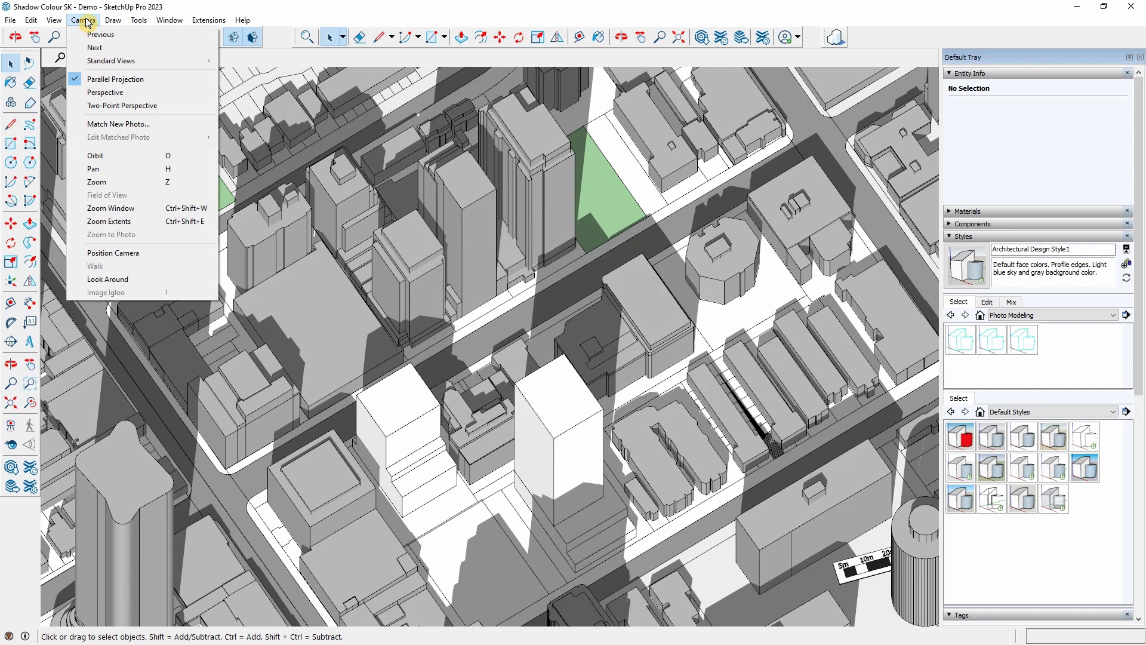
{"action": "mouse_move", "coordinate": [96, 67]}
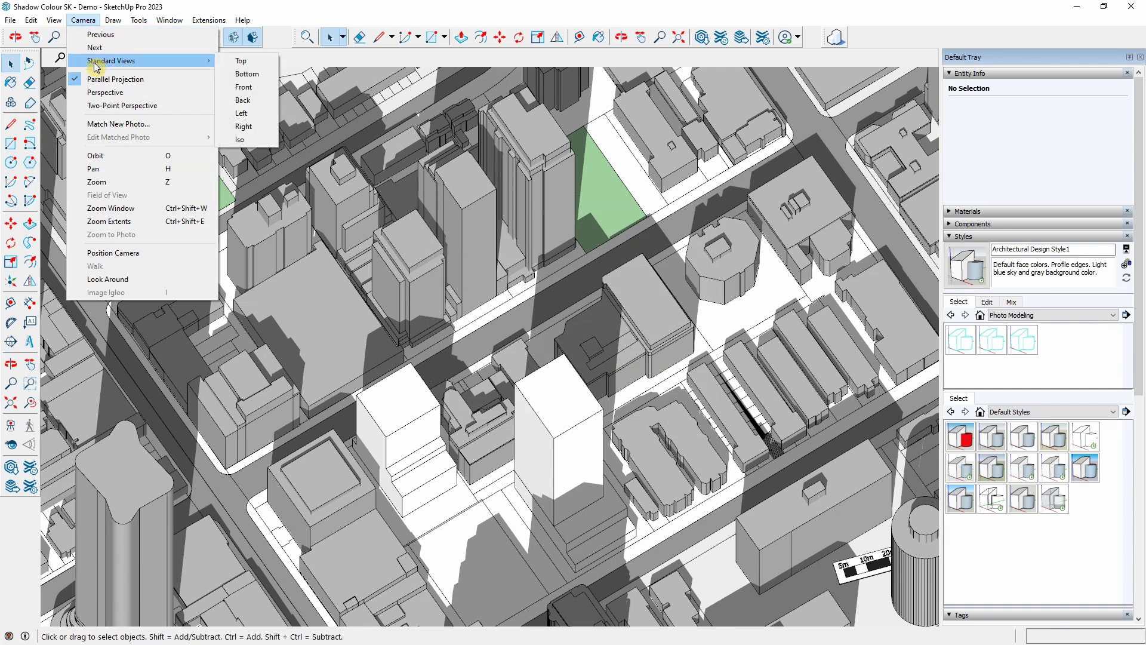
{"action": "left_click", "coordinate": [252, 63]}
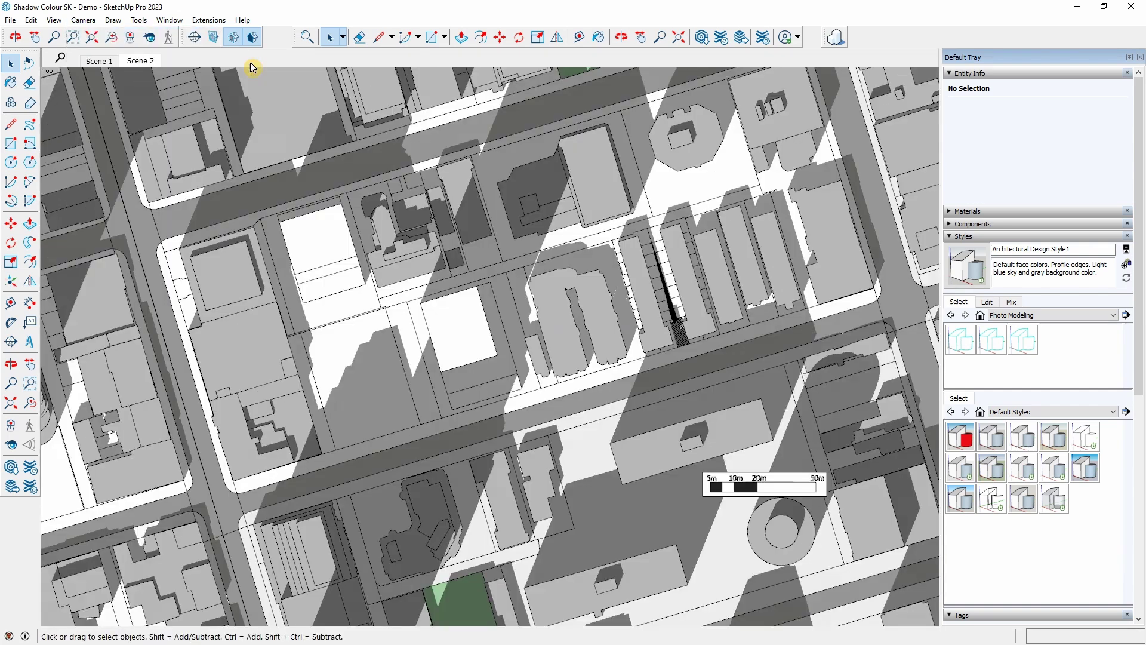
{"action": "left_click", "coordinate": [84, 21]}
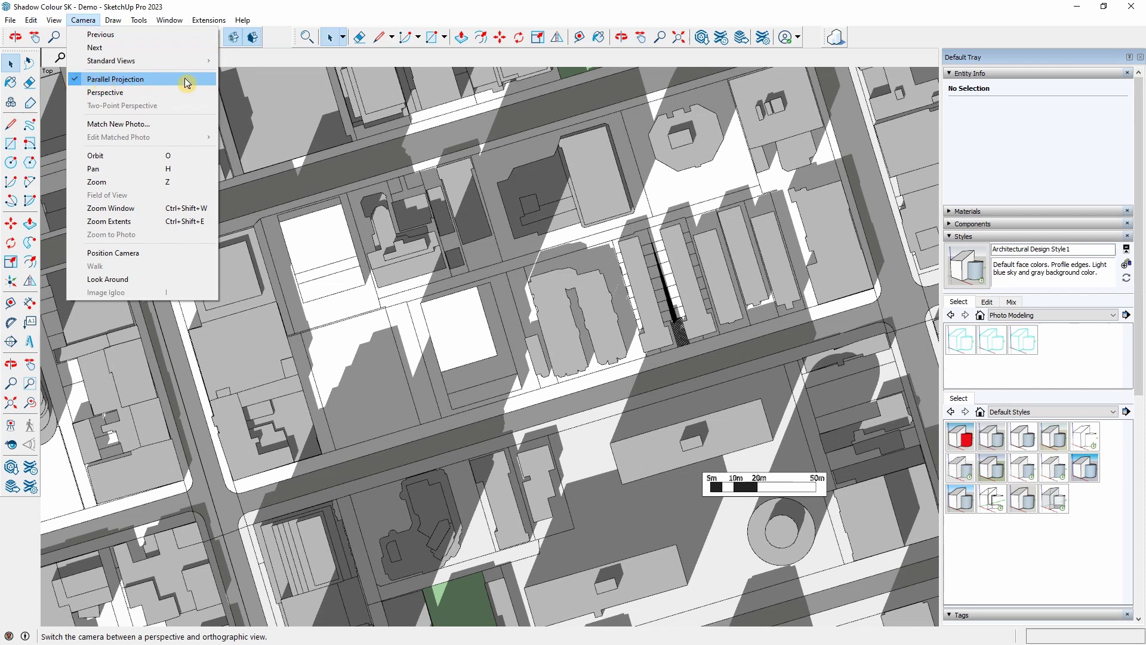
{"action": "left_click", "coordinate": [291, 19]}
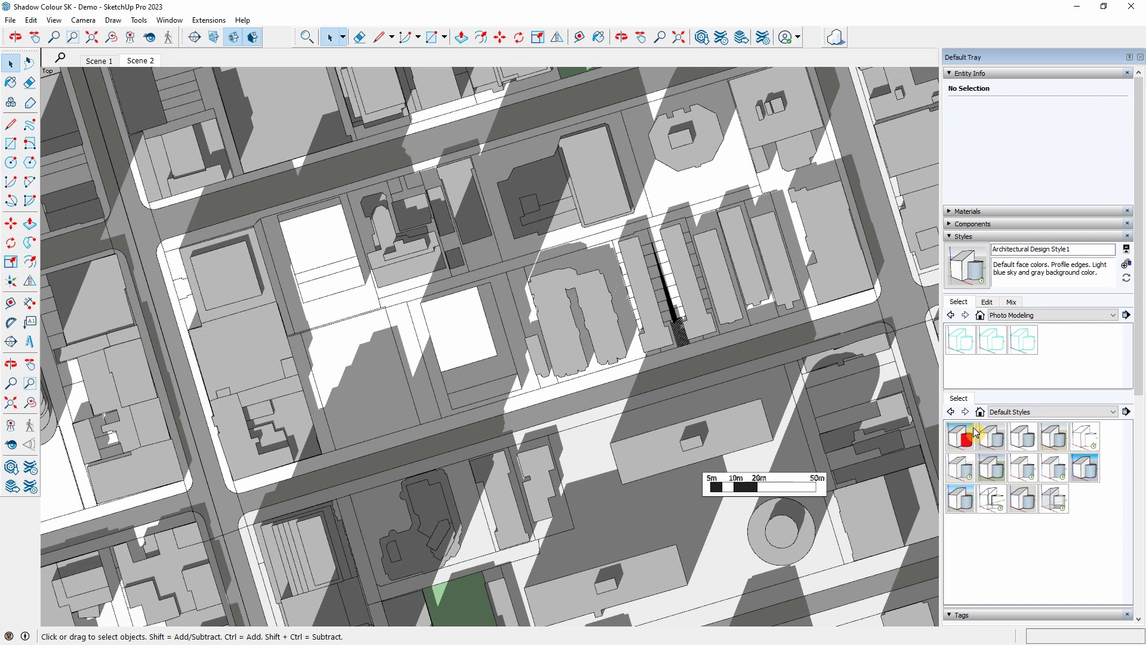
Collapse the Styles and Tags sections to expose the full shadow settings
{"action": "left_click", "coordinate": [950, 238]}
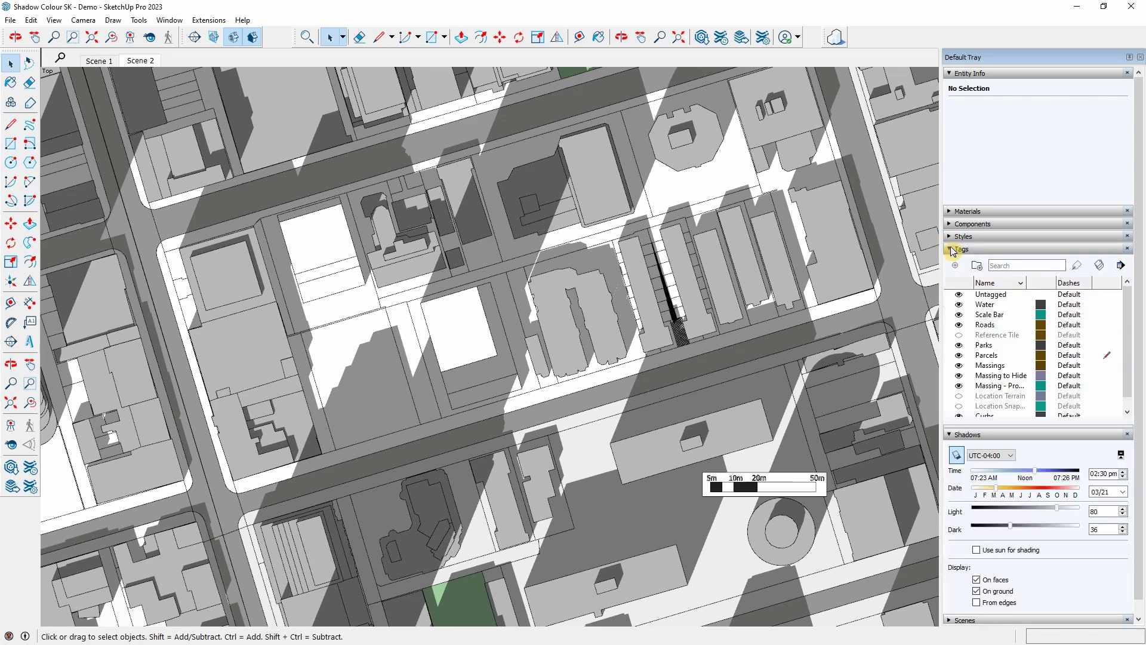
{"action": "left_click", "coordinate": [954, 250]}
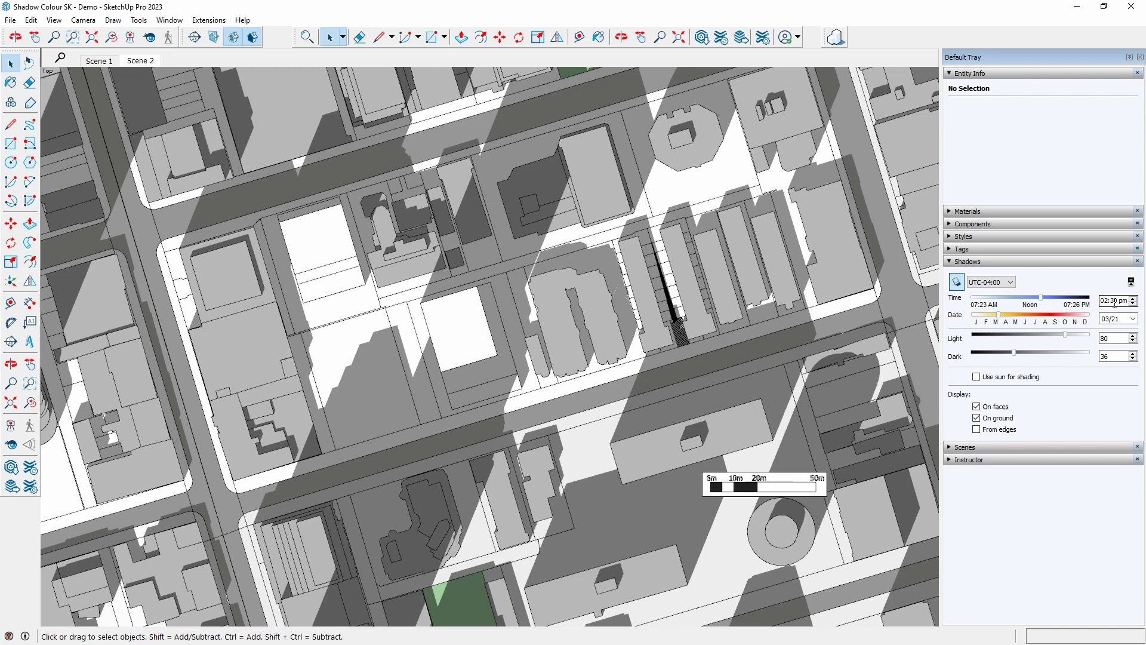
Open the scale bar component to inspect its contents, then leave it and clear the selection
{"action": "left_click", "coordinate": [780, 489]}
{"action": "double_click", "coordinate": [776, 488]}
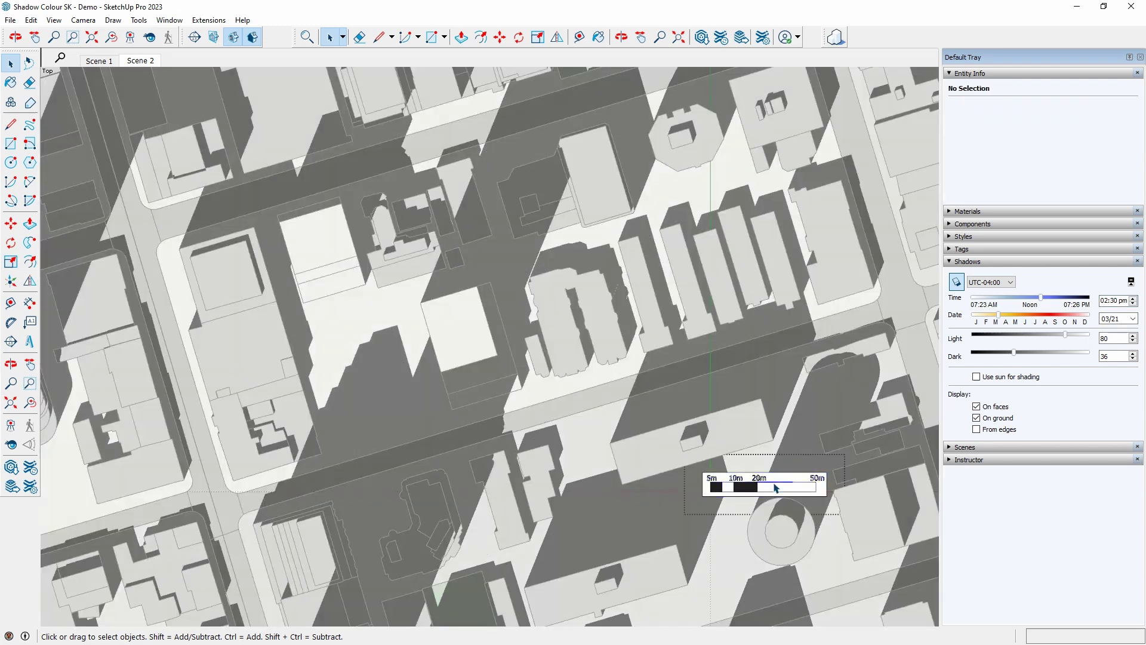
{"action": "key", "text": "Escape"}
{"action": "key", "text": "Escape"}
{"action": "left_click", "coordinate": [795, 469]}
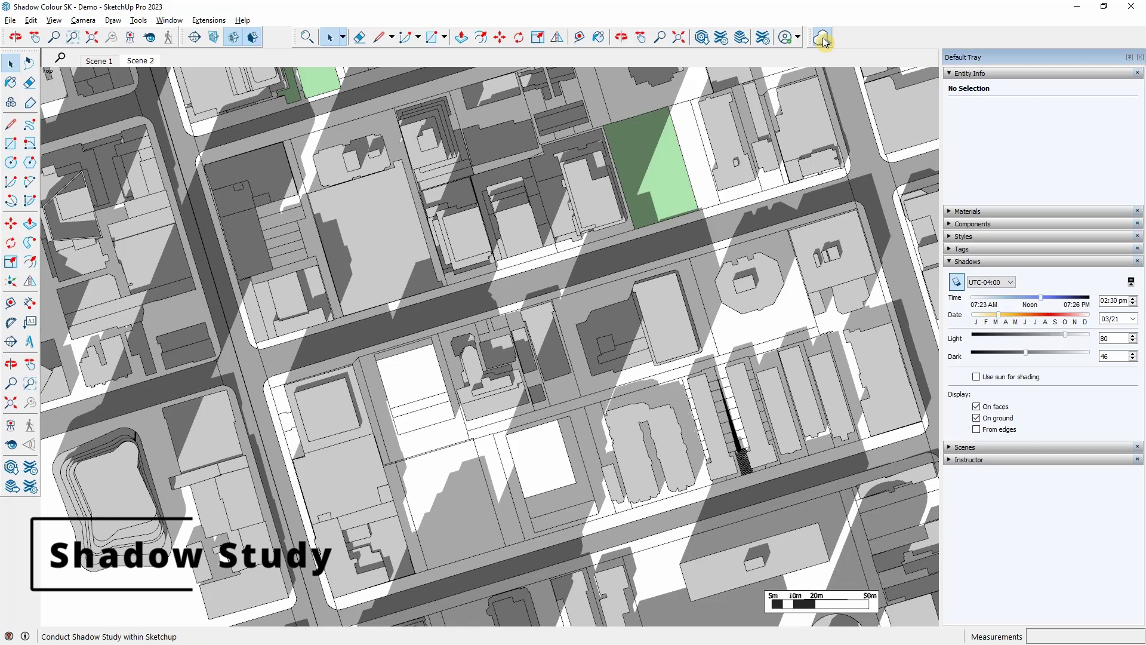
Open the Shadow Colour extension and add the surrounding city buildings as the first shadow study element
{"action": "left_click", "coordinate": [822, 38]}
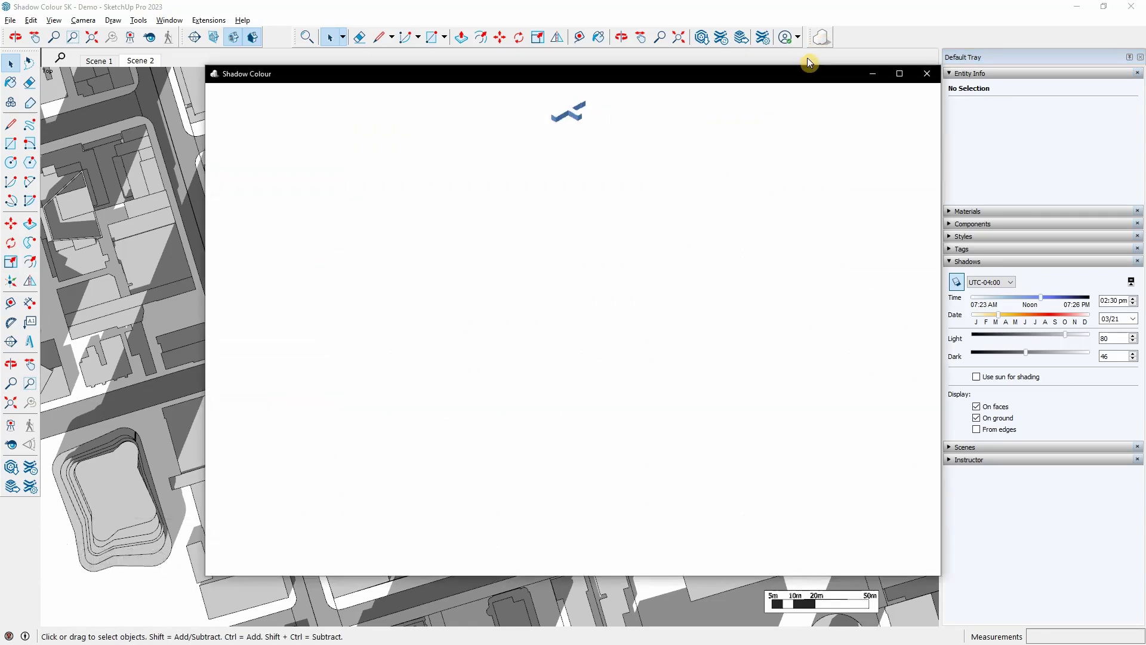
{"action": "left_click_drag", "start_coordinate": [800, 73], "coordinate": [652, 83]}
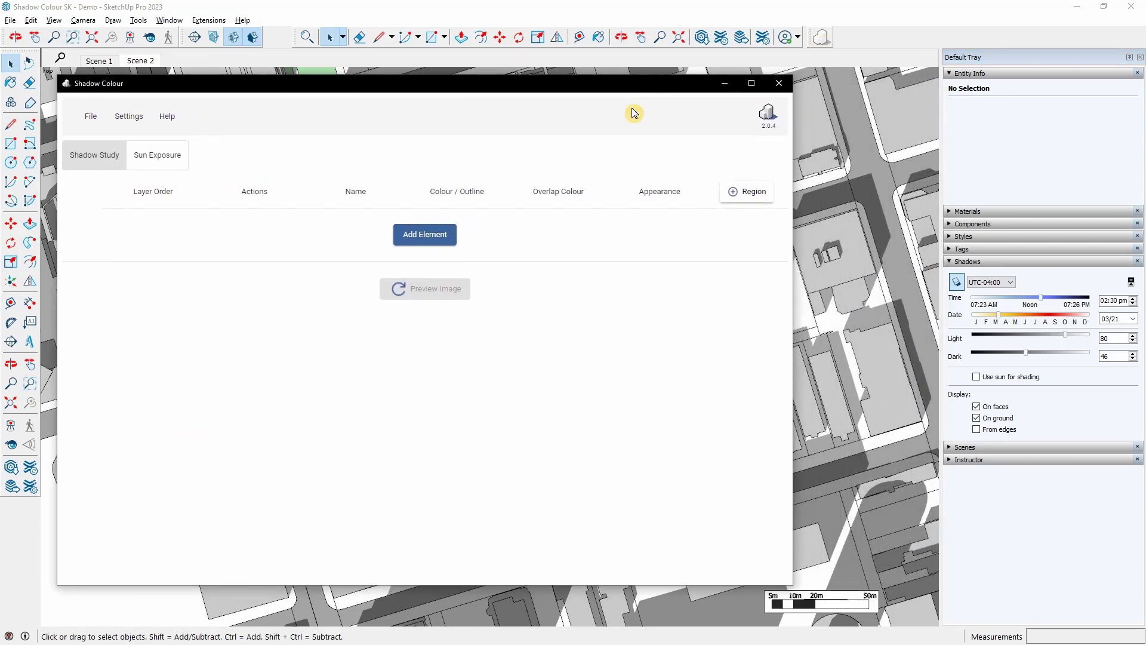
{"action": "left_click", "coordinate": [433, 238]}
{"action": "left_click", "coordinate": [725, 83]}
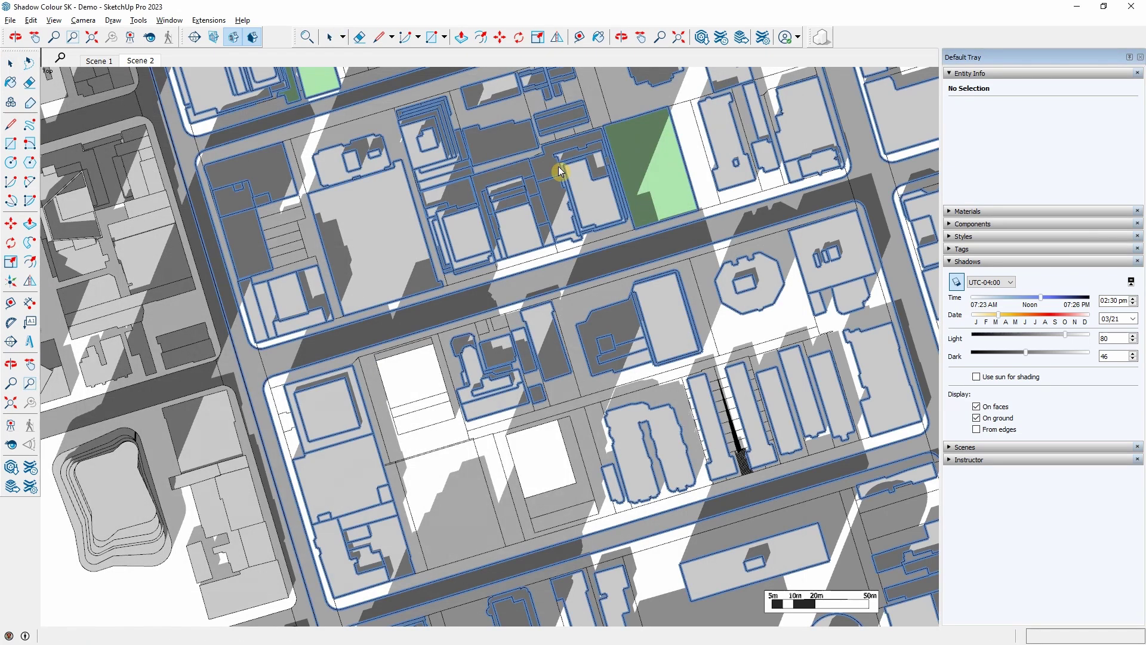
{"action": "left_click", "coordinate": [559, 172]}
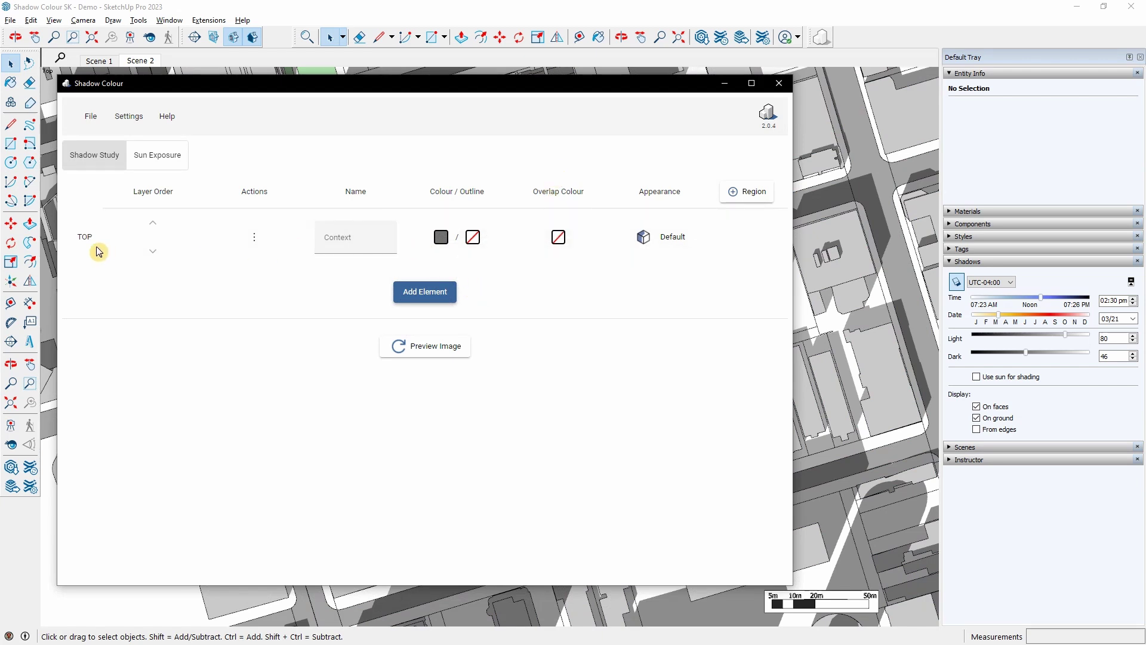
Name the context element City Context and review its shadow colour and opacity options
{"action": "left_click", "coordinate": [357, 239]}
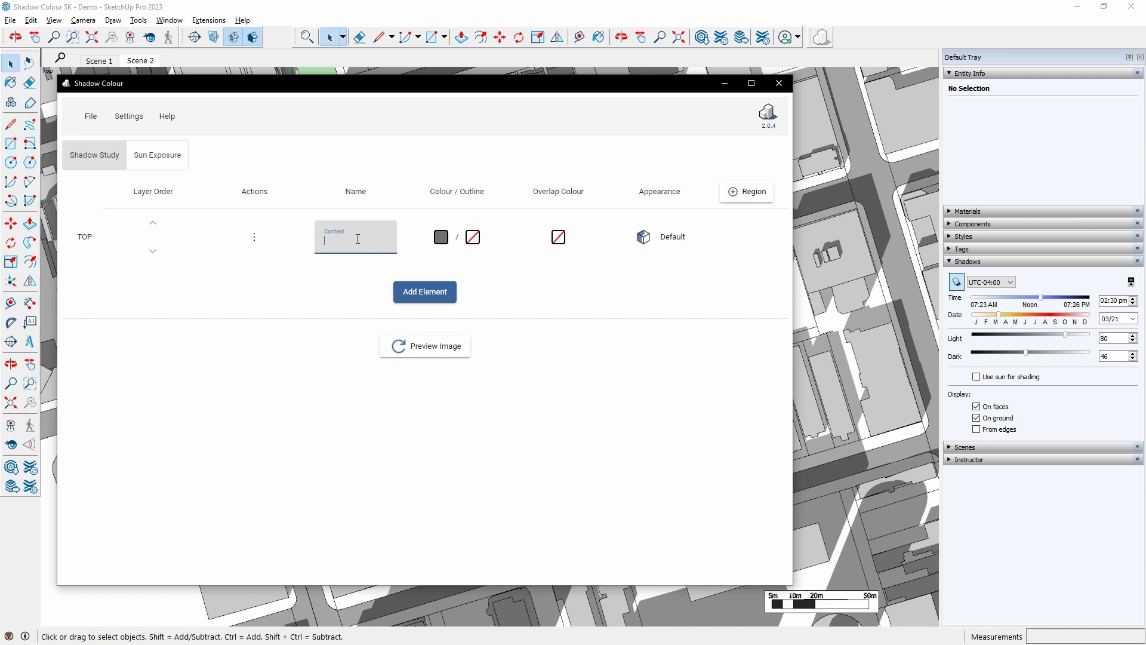
{"action": "left_click", "coordinate": [339, 276]}
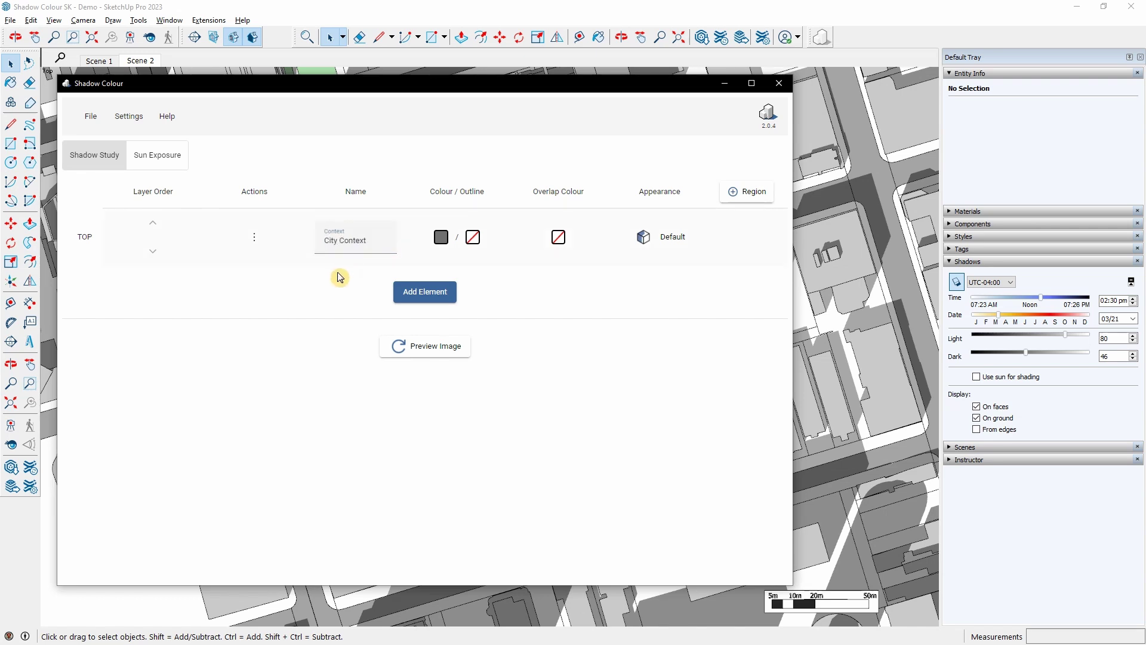
{"action": "left_click", "coordinate": [441, 237]}
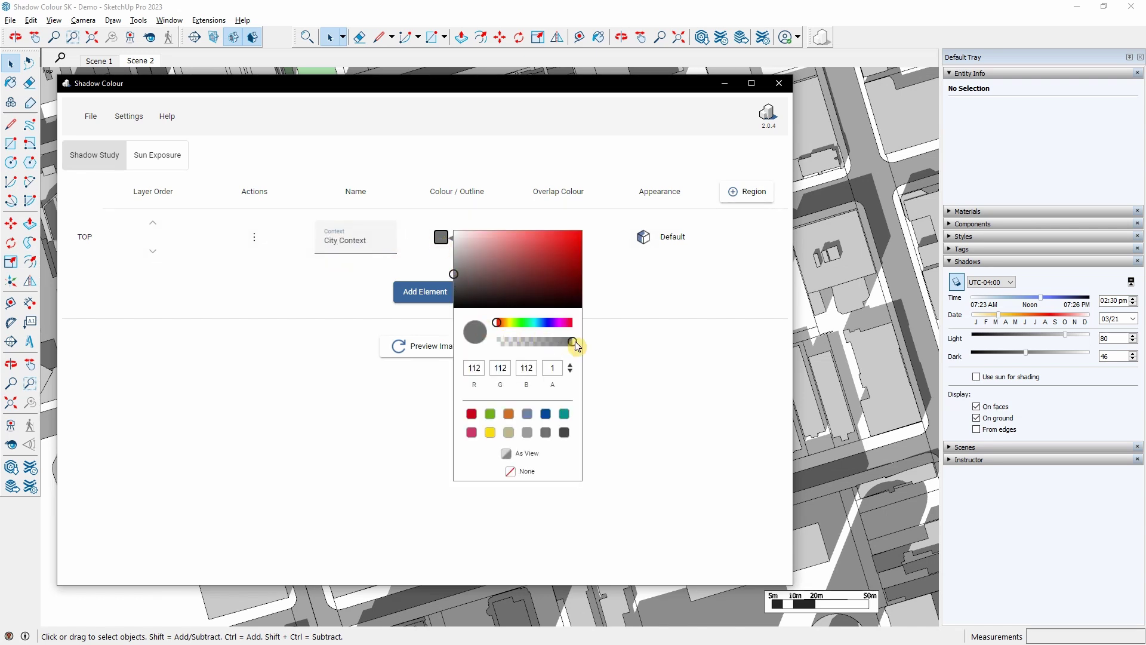
{"action": "mouse_move", "coordinate": [576, 345]}
{"action": "left_mouse_down"}
{"action": "mouse_move", "coordinate": [527, 343]}
{"action": "mouse_move", "coordinate": [579, 347]}
{"action": "left_mouse_up"}
{"action": "left_click", "coordinate": [627, 311]}
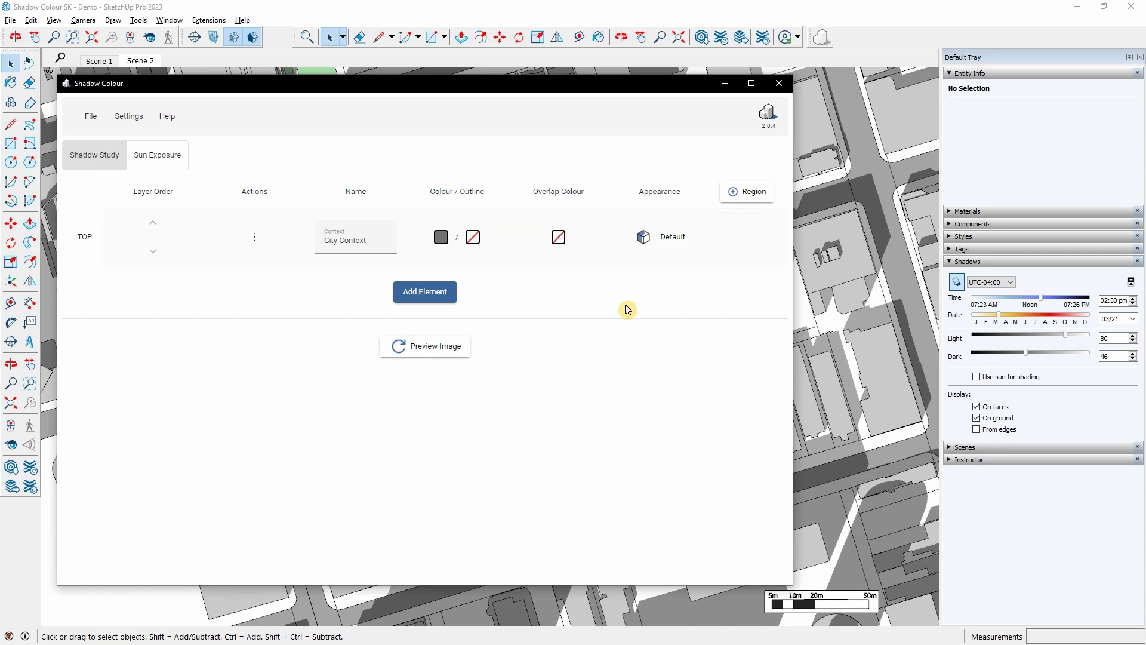
Add the two white building masses as study elements, the left-hand one first and the right-hand one second
{"action": "left_click", "coordinate": [424, 295]}
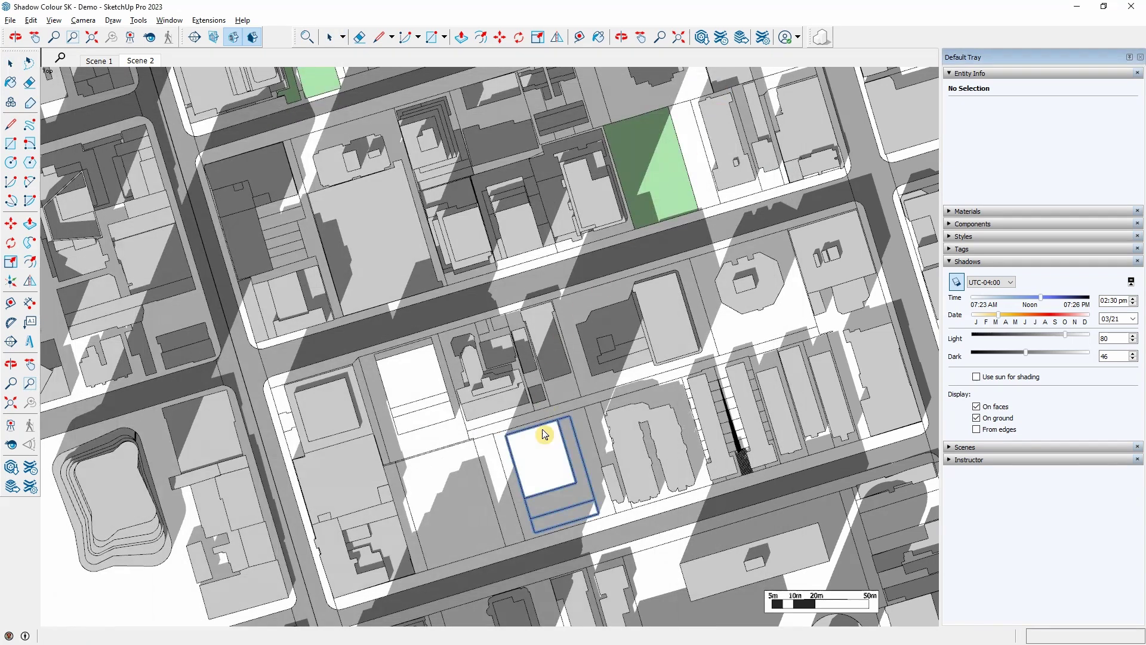
{"action": "left_click", "coordinate": [440, 392]}
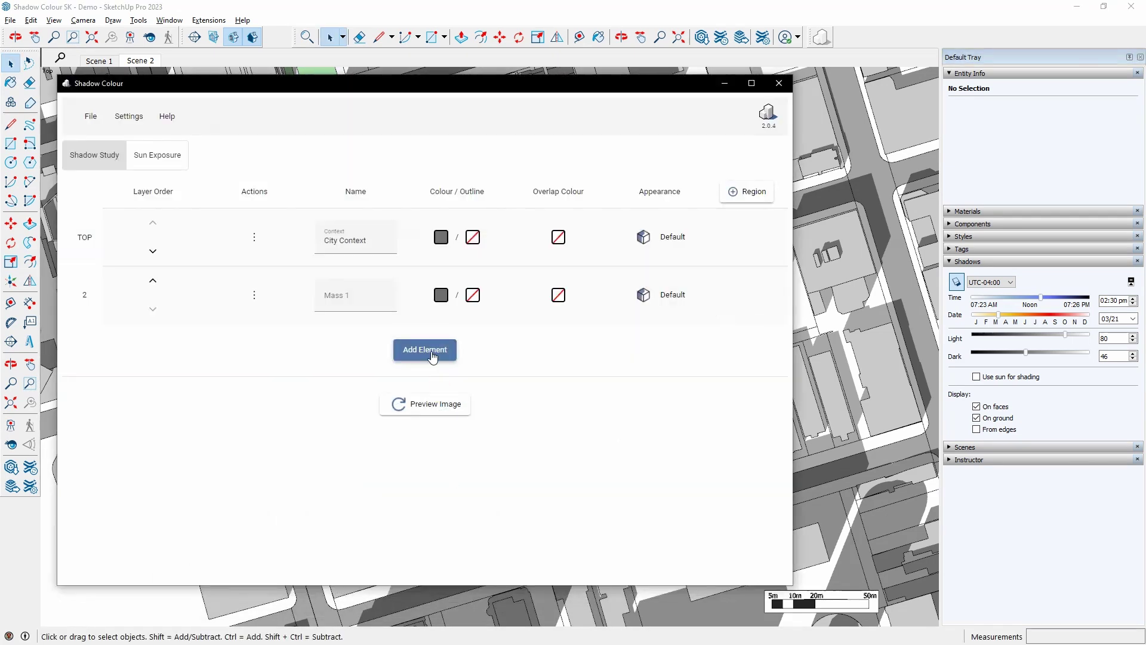
{"action": "left_click", "coordinate": [427, 352]}
{"action": "left_click", "coordinate": [548, 451]}
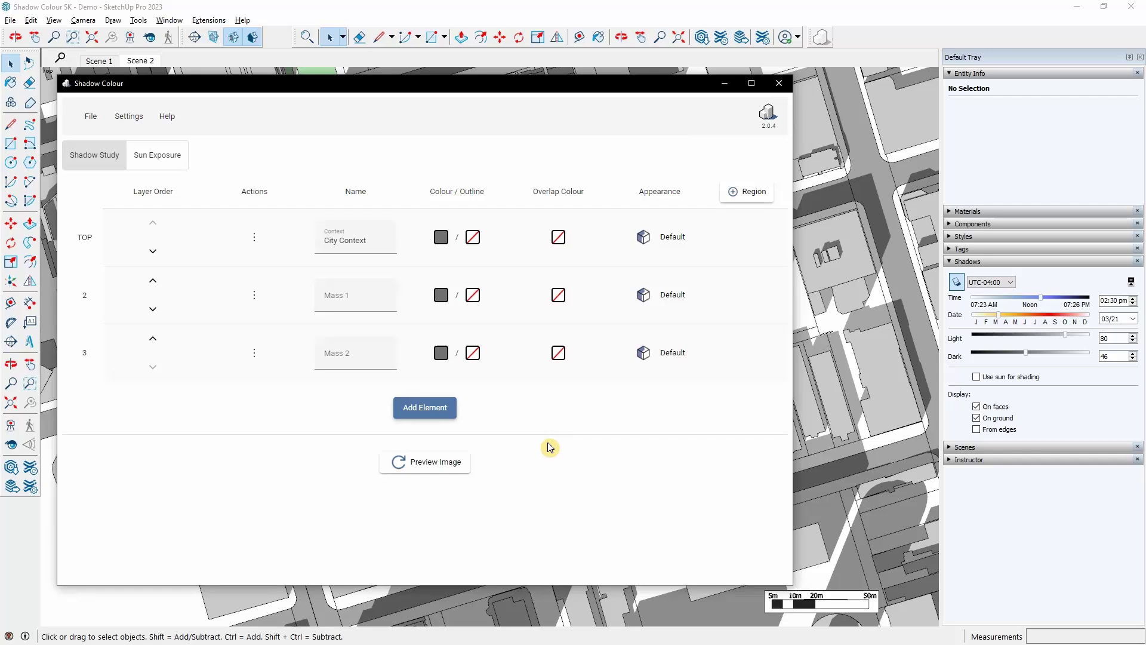
Name the Mass 1 element Approved and the Mass 2 element Proposed
{"action": "left_click", "coordinate": [366, 295]}
{"action": "type", "text": "Approved"}
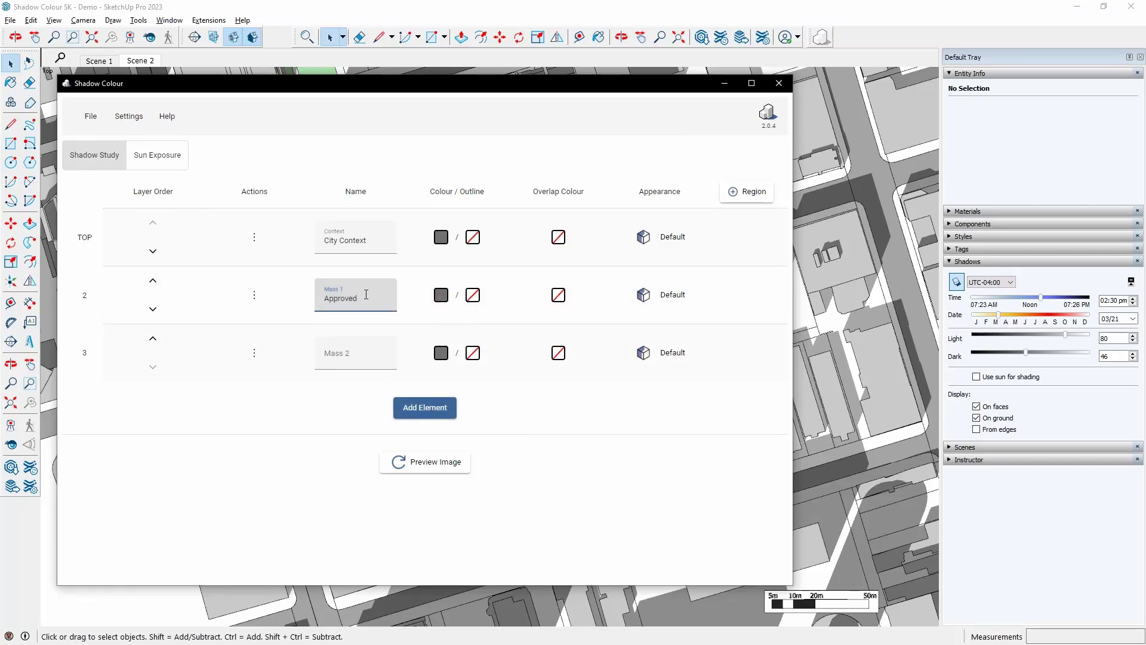
{"action": "left_click", "coordinate": [344, 357]}
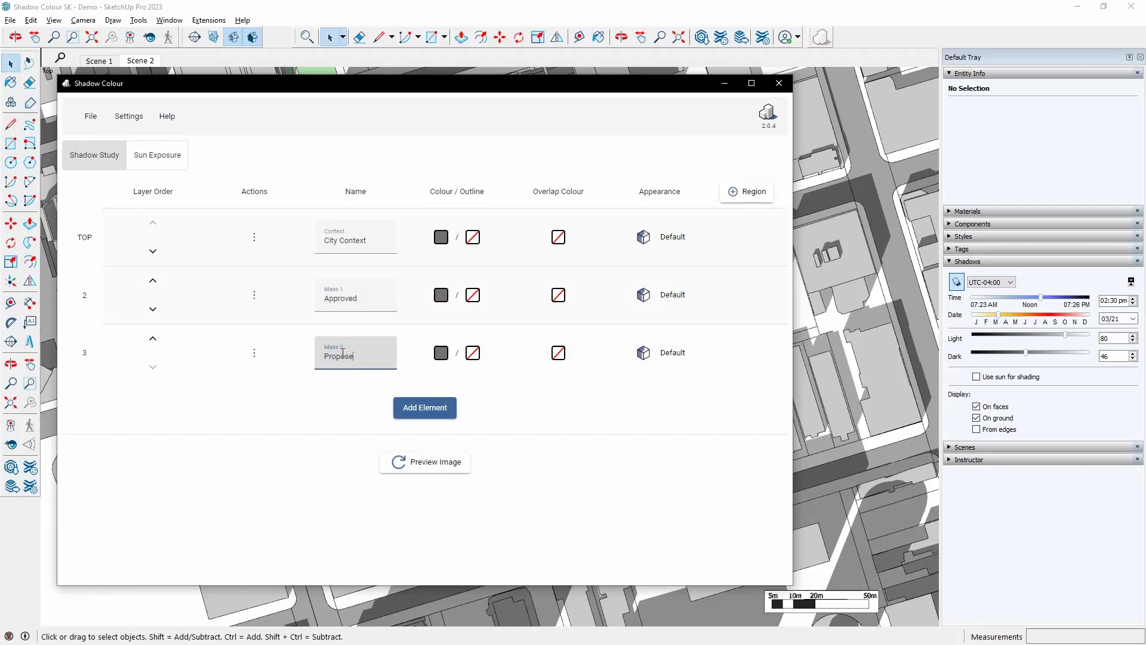
Set the Approved element's shadow colour to dark blue and the Proposed element's shadow colour to orange
{"action": "left_click", "coordinate": [441, 295]}
{"action": "left_click", "coordinate": [544, 478]}
{"action": "left_click", "coordinate": [441, 353]}
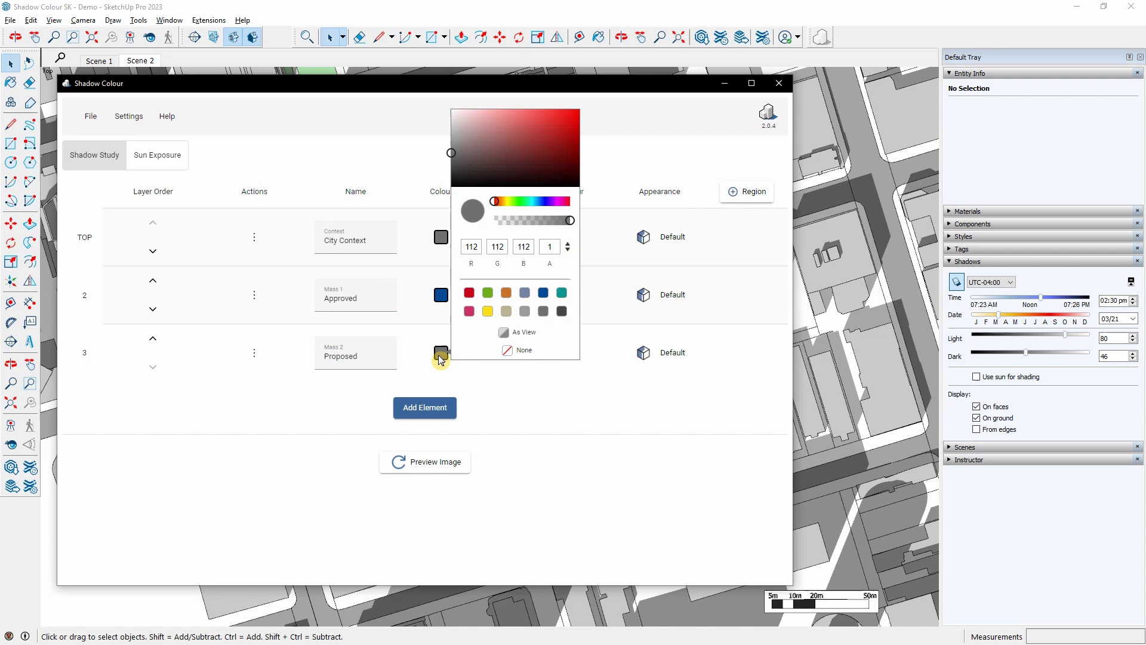
{"action": "left_click", "coordinate": [506, 293]}
{"action": "left_click", "coordinate": [612, 409]}
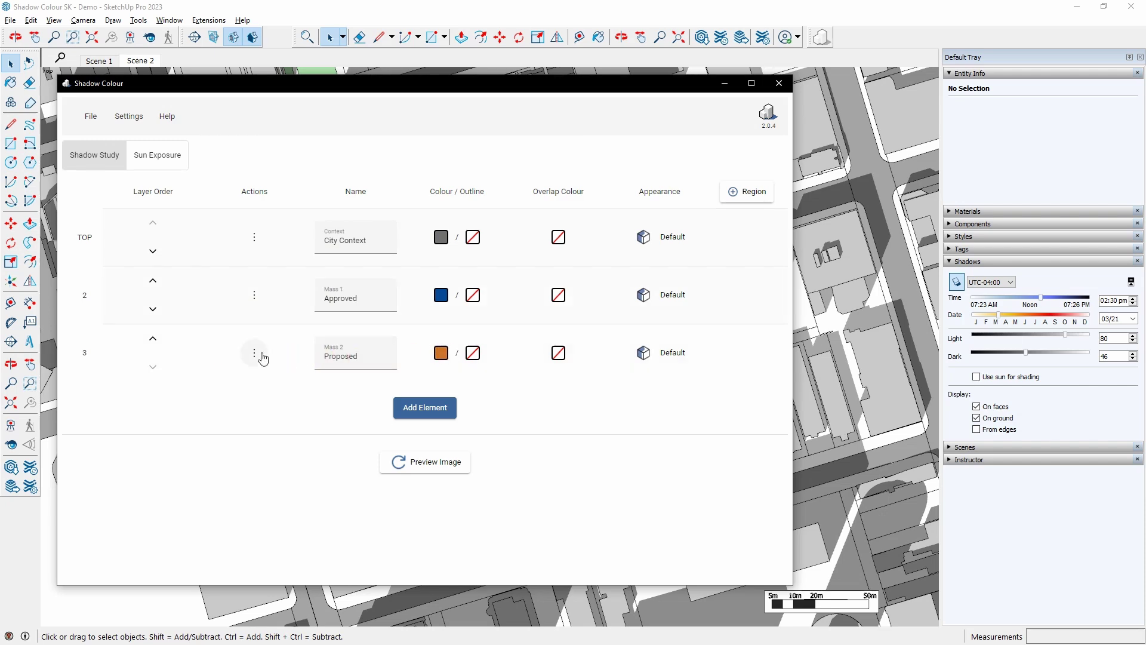
Generate a preview image of the shadow study and inspect the coloured shadows of both masses
{"action": "left_click", "coordinate": [427, 464]}
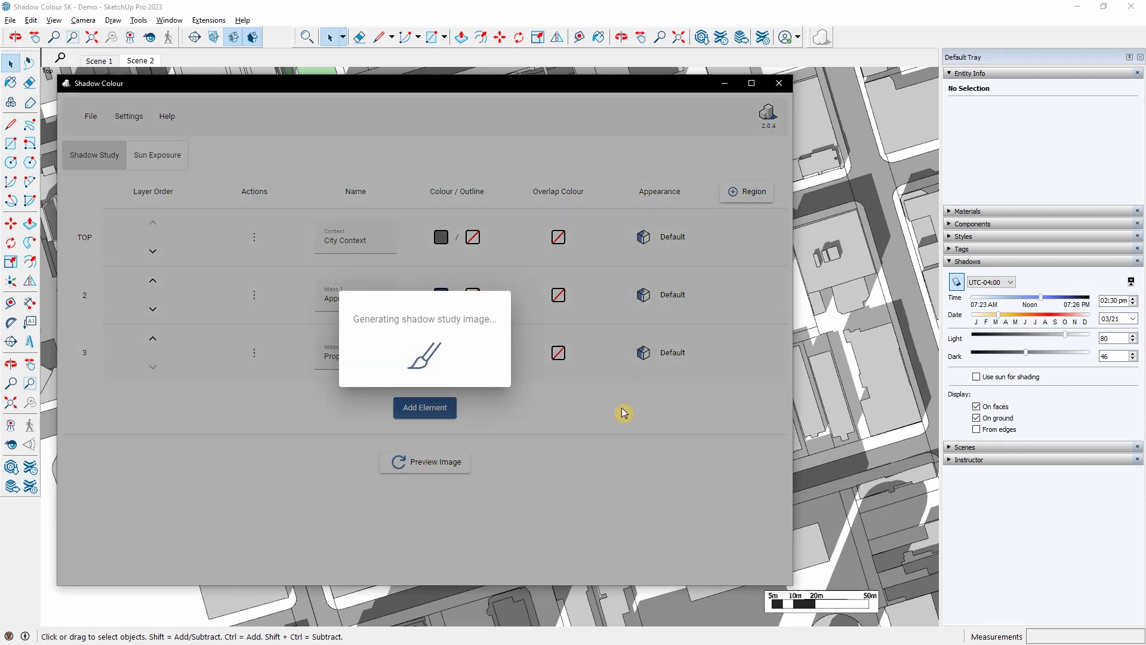
{"action": "scroll", "coordinate": [637, 474], "scroll_direction": "down", "scroll_amount": 4}
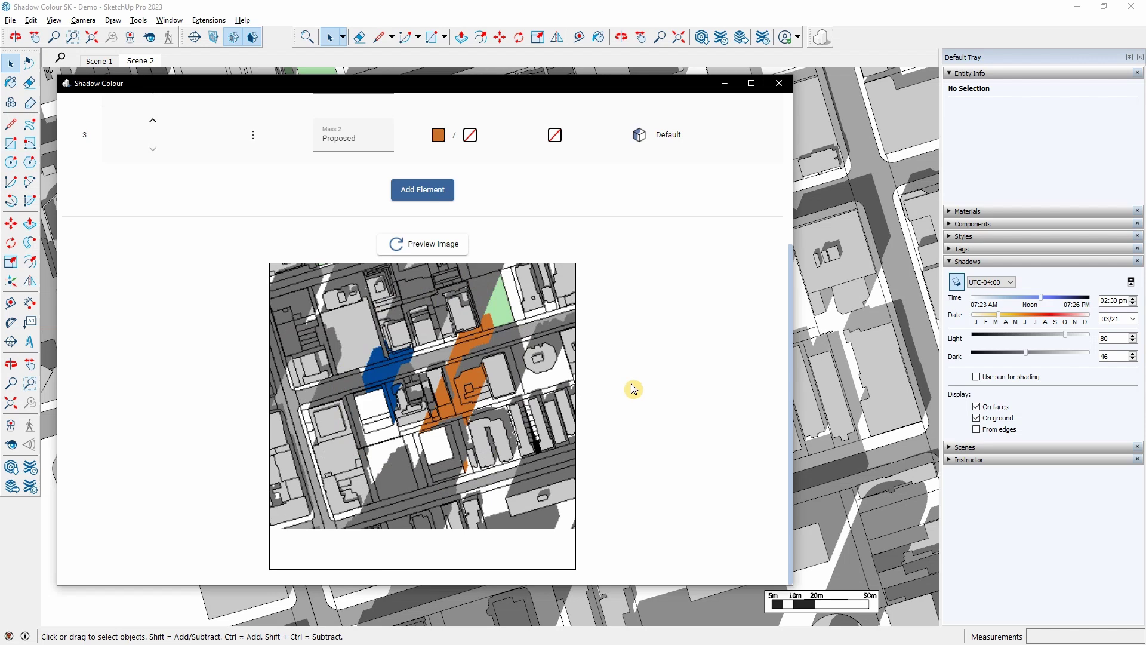
{"action": "scroll", "coordinate": [633, 389], "scroll_direction": "up", "scroll_amount": 4}
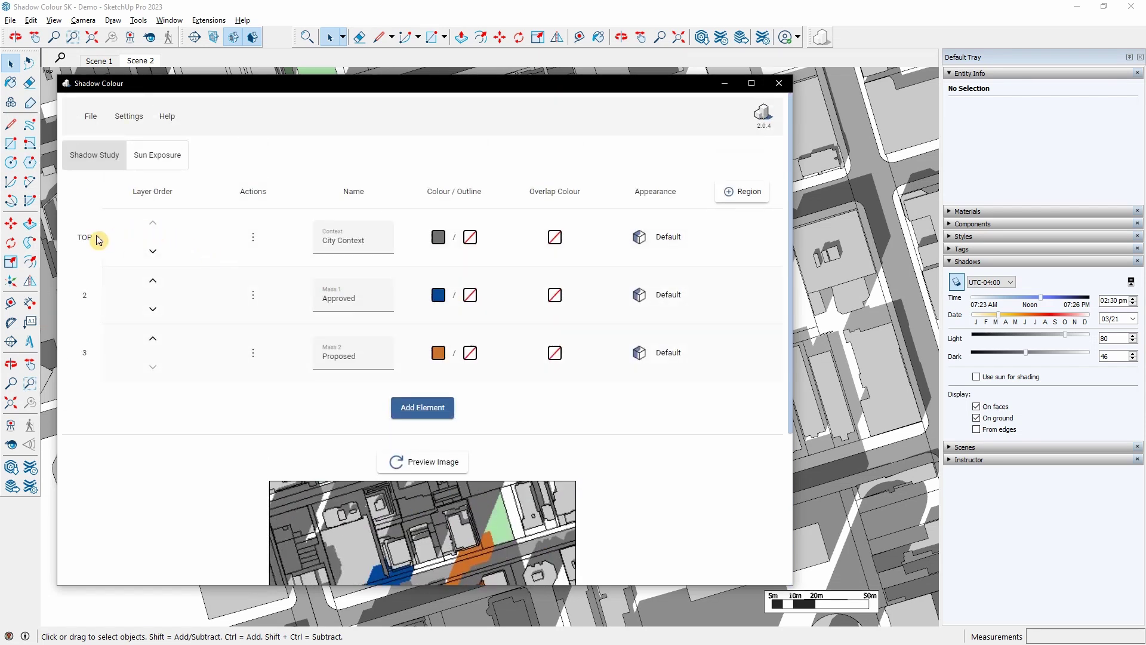
Move the Approved element up one layer and back down, and look at its Disable and Delete options
{"action": "left_click", "coordinate": [153, 285]}
{"action": "left_click", "coordinate": [152, 252]}
{"action": "left_click", "coordinate": [253, 298]}
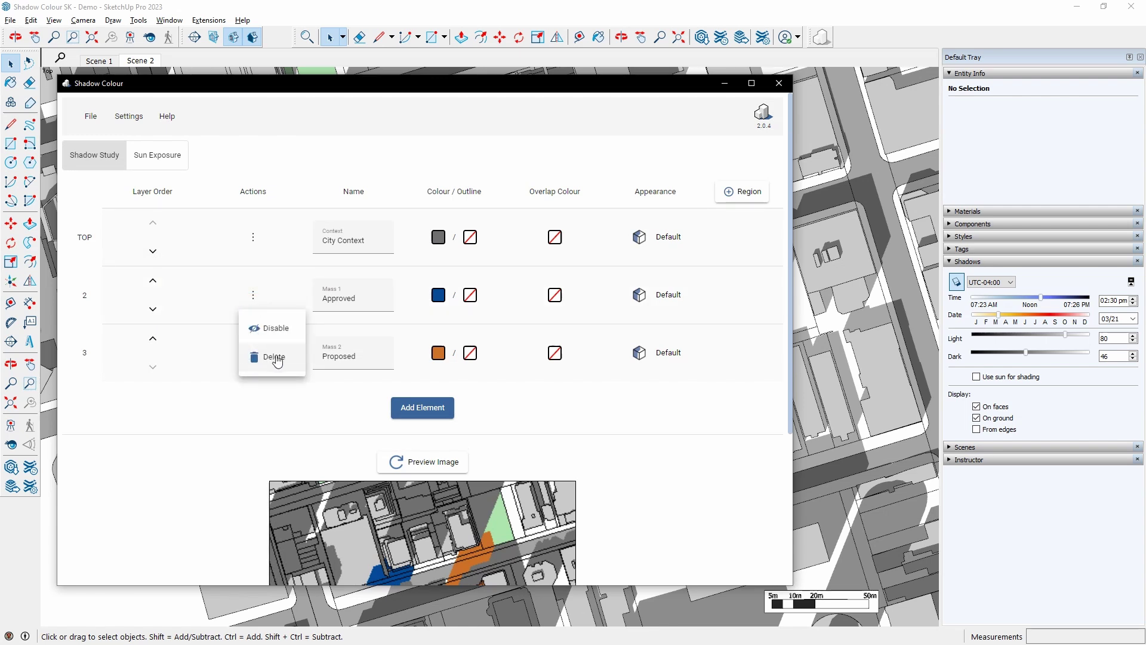
{"action": "left_click", "coordinate": [293, 300]}
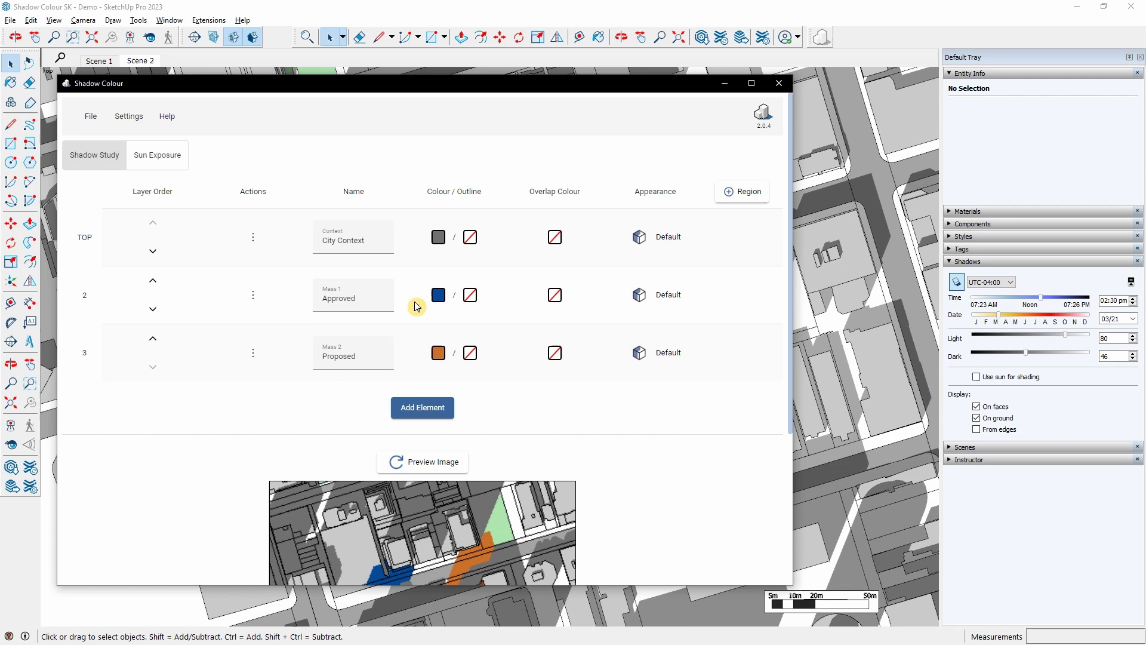
Review the Approved element's shadow colour and opacity options
{"action": "left_click", "coordinate": [439, 296]}
{"action": "mouse_move", "coordinate": [566, 399]}
{"action": "left_mouse_down"}
{"action": "mouse_move", "coordinate": [540, 398]}
{"action": "mouse_move", "coordinate": [579, 402]}
{"action": "left_mouse_up"}
{"action": "left_click", "coordinate": [596, 410]}
Try a red outline with width 3 on the Approved element's shadow, and reset the outline to None
{"action": "left_click", "coordinate": [471, 296]}
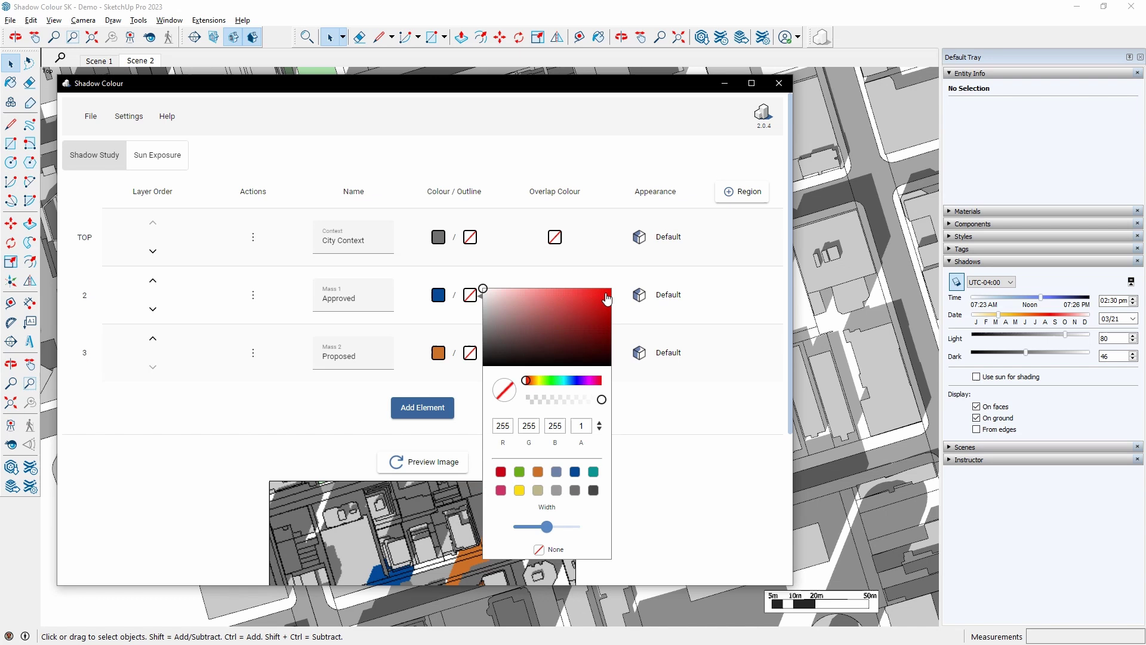
{"action": "left_click", "coordinate": [505, 474]}
{"action": "mouse_move", "coordinate": [547, 527]}
{"action": "left_mouse_down"}
{"action": "mouse_move", "coordinate": [565, 531]}
{"action": "mouse_move", "coordinate": [545, 533]}
{"action": "left_mouse_up"}
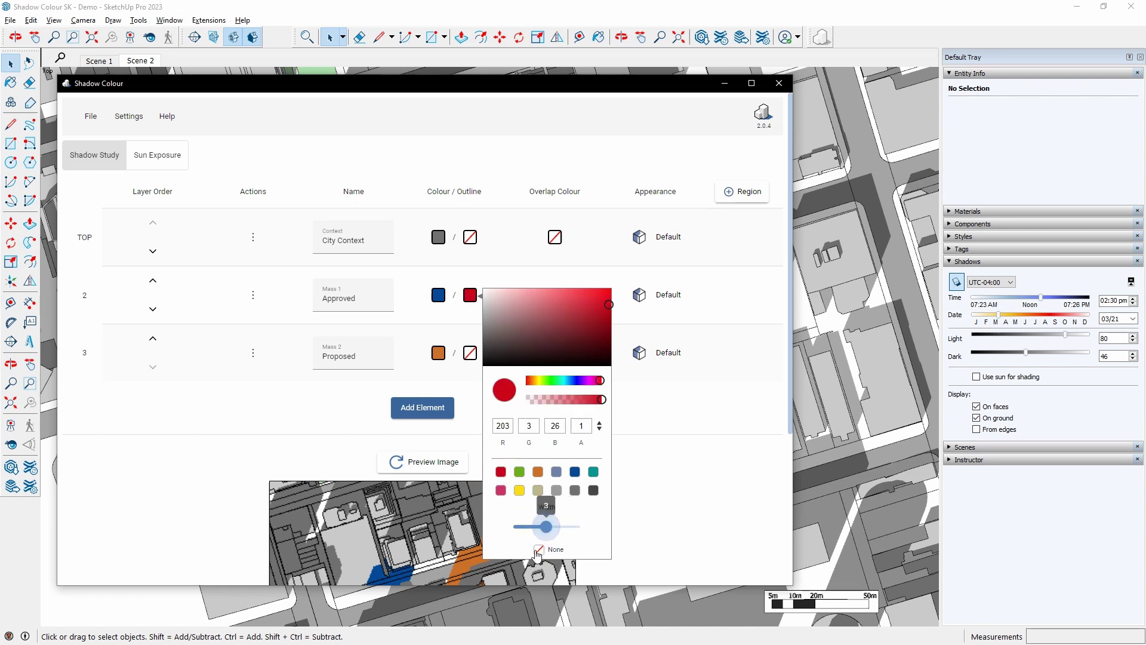
{"action": "left_click", "coordinate": [553, 550]}
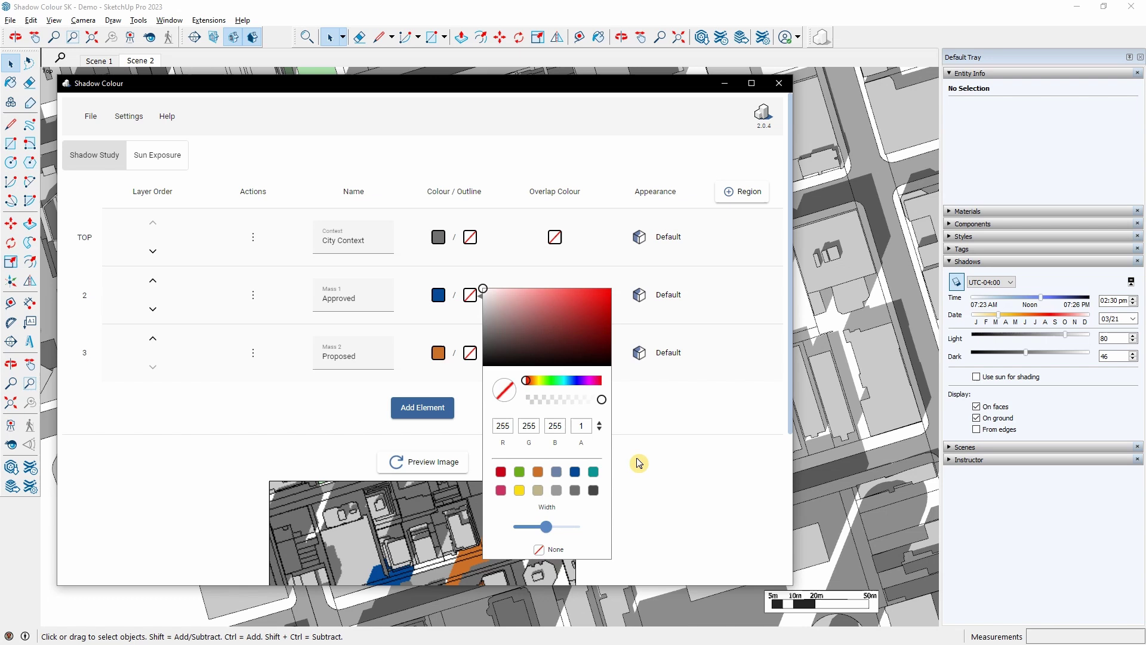
{"action": "left_click", "coordinate": [632, 431]}
Try yellow as the Approved element's overlap colour, and reset the overlap colour to None
{"action": "left_click", "coordinate": [555, 295]}
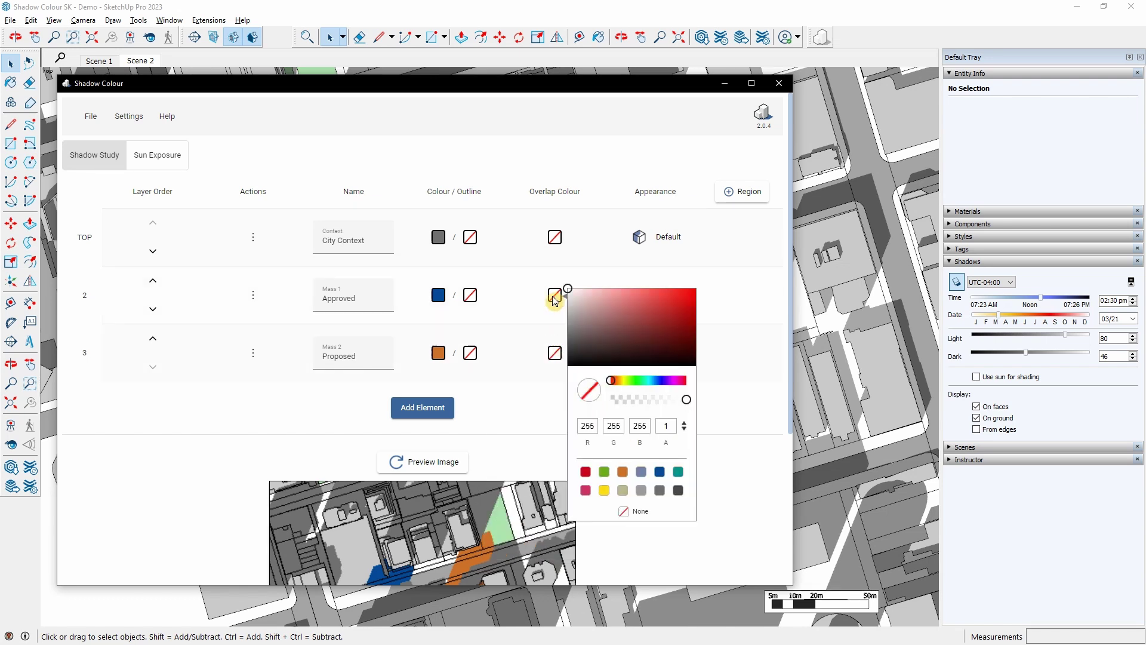
{"action": "left_click", "coordinate": [604, 491]}
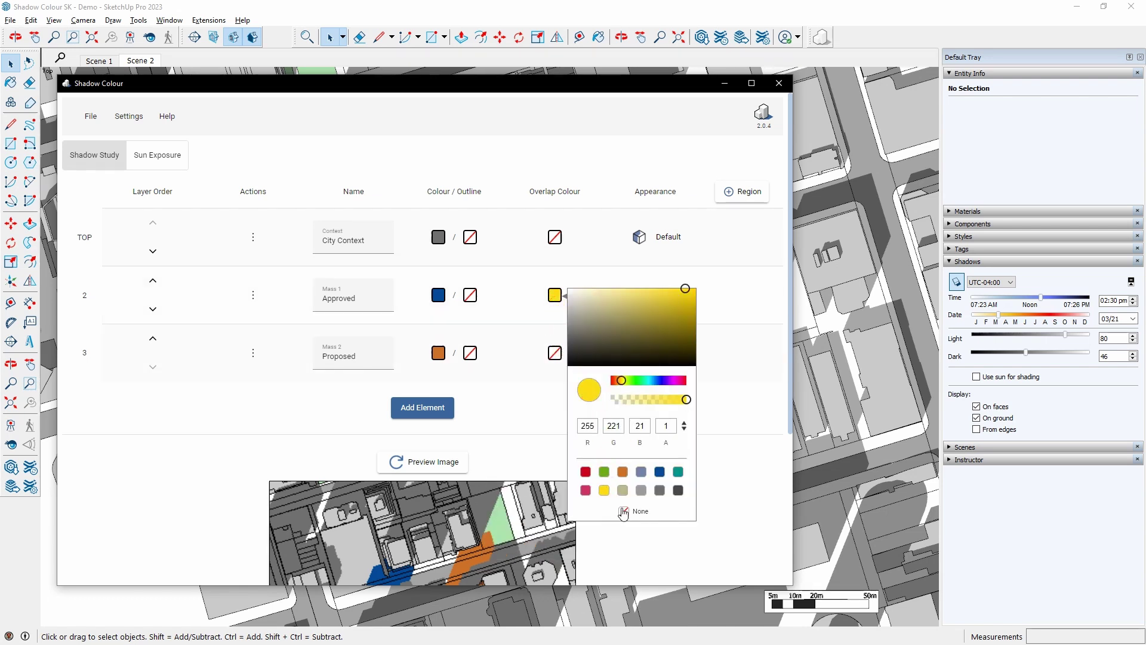
{"action": "left_click", "coordinate": [624, 512]}
{"action": "left_click", "coordinate": [714, 497]}
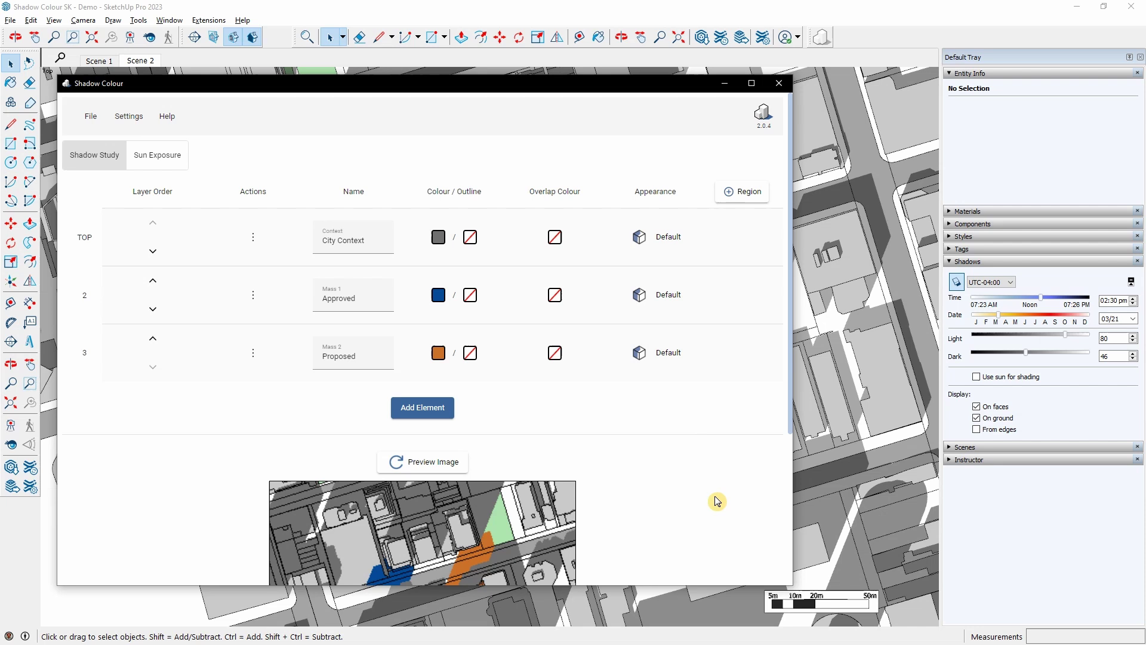
Review the appearance options available for the Approved element
{"action": "left_click", "coordinate": [664, 297]}
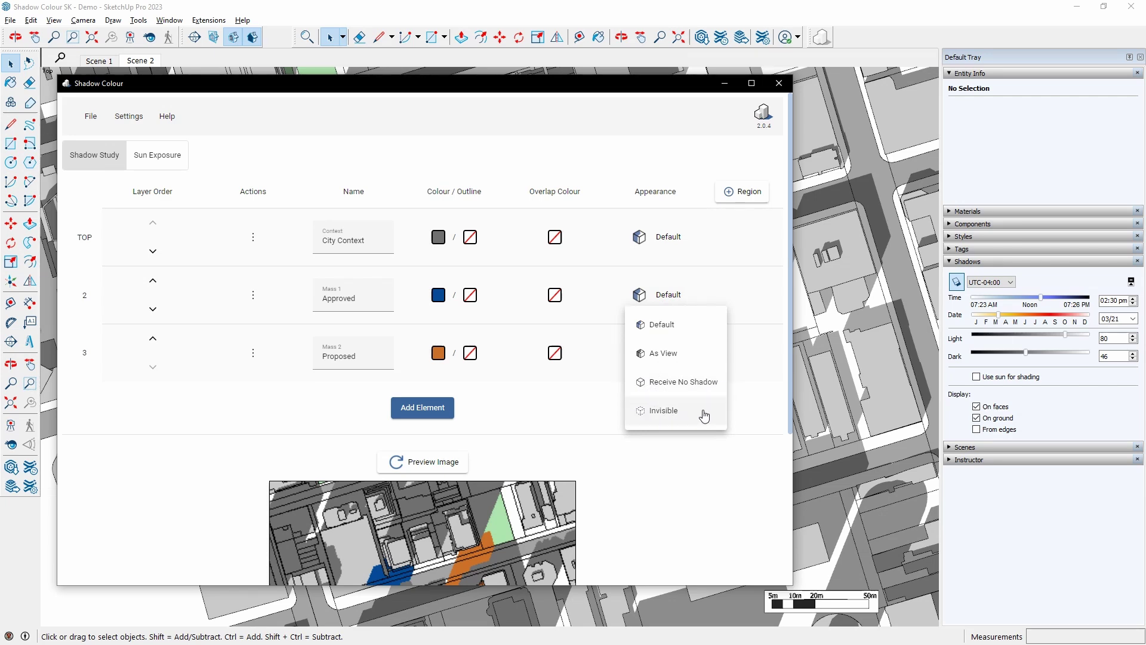
{"action": "left_click", "coordinate": [747, 412]}
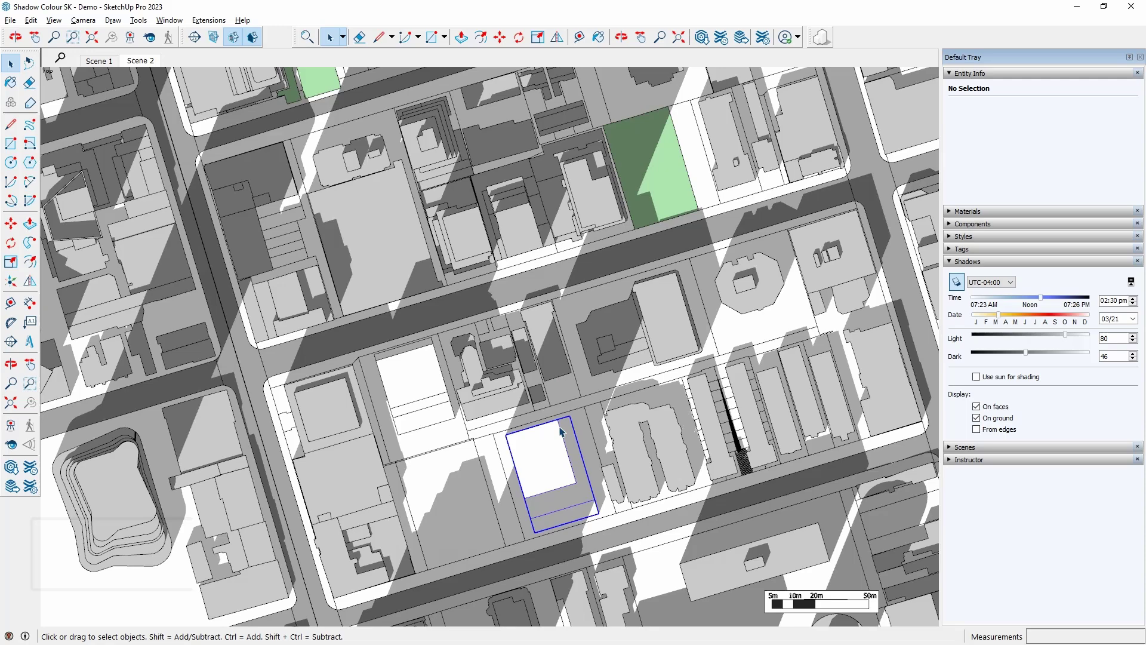
Inspect the proposed mass and the shadows falling on the green park across the street
{"action": "left_click", "coordinate": [561, 433]}
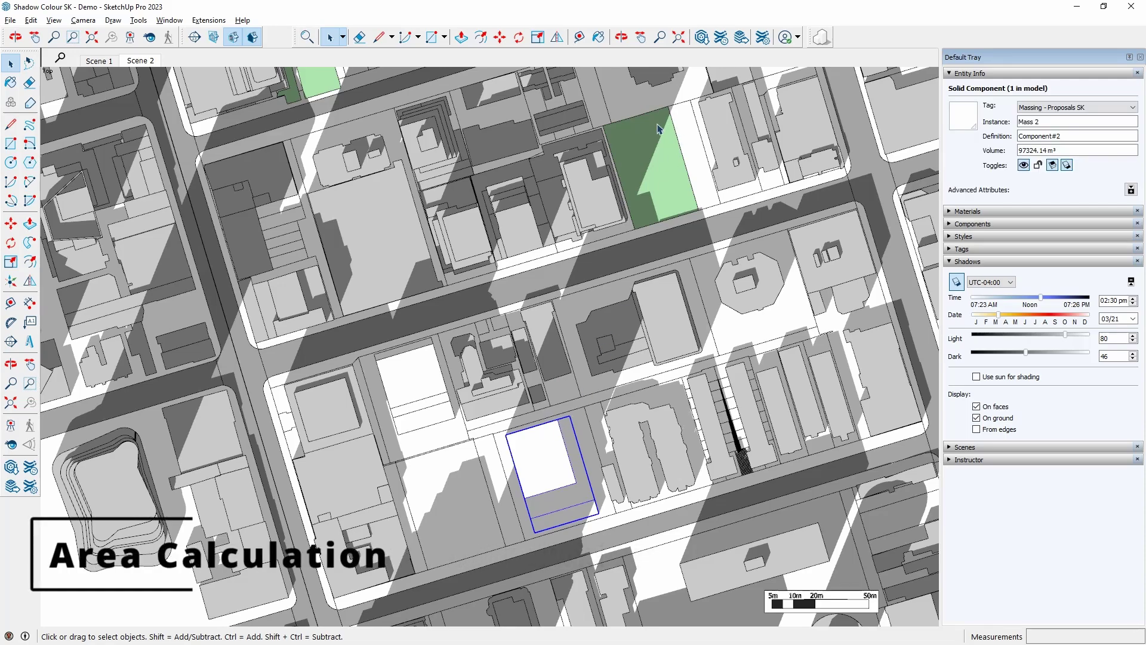
{"action": "scroll", "coordinate": [660, 155], "scroll_direction": "up", "scroll_amount": 5}
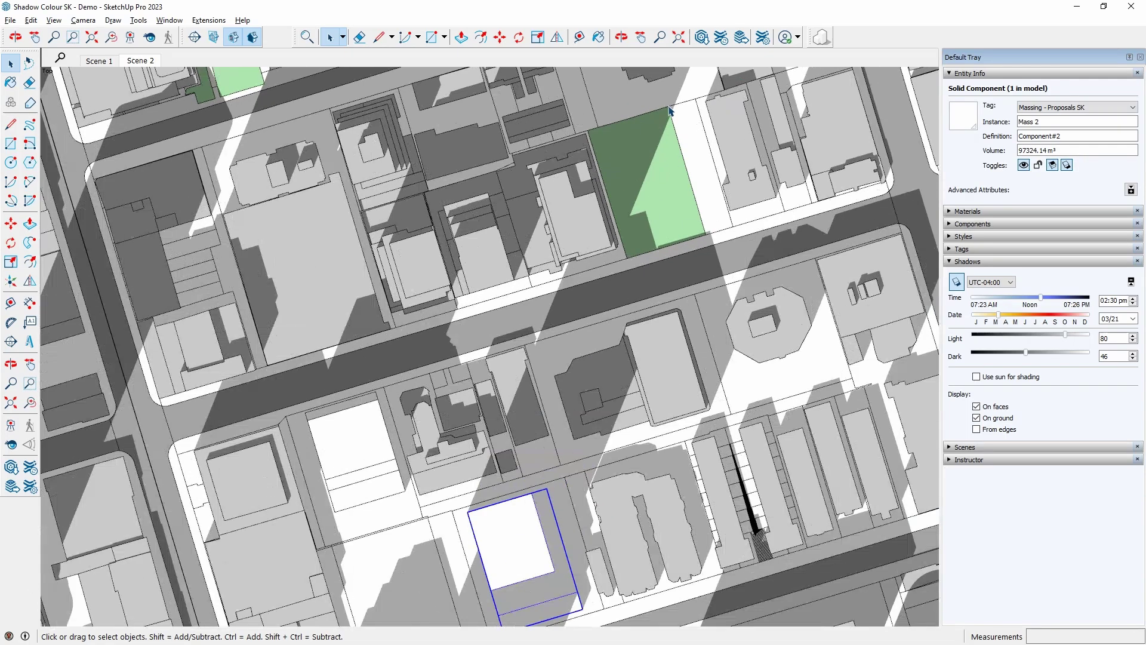
{"action": "scroll", "coordinate": [668, 110], "scroll_direction": "up", "scroll_amount": 2}
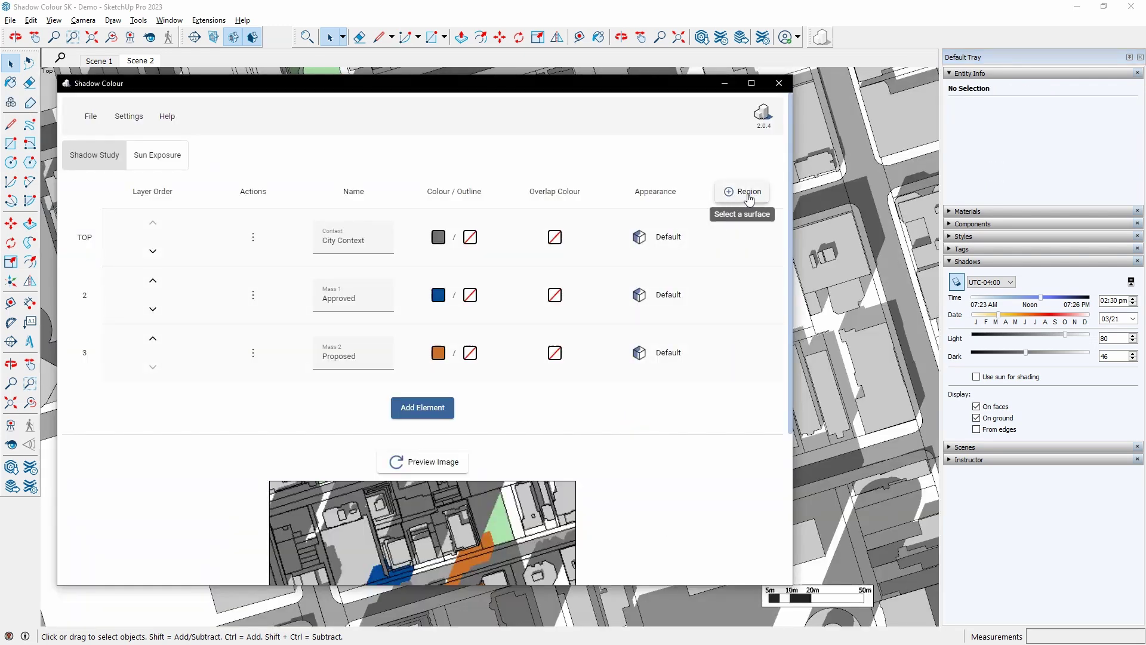
Add the green park surface as a calculation region named Park and review its City Context colour options
{"action": "left_click", "coordinate": [747, 193]}
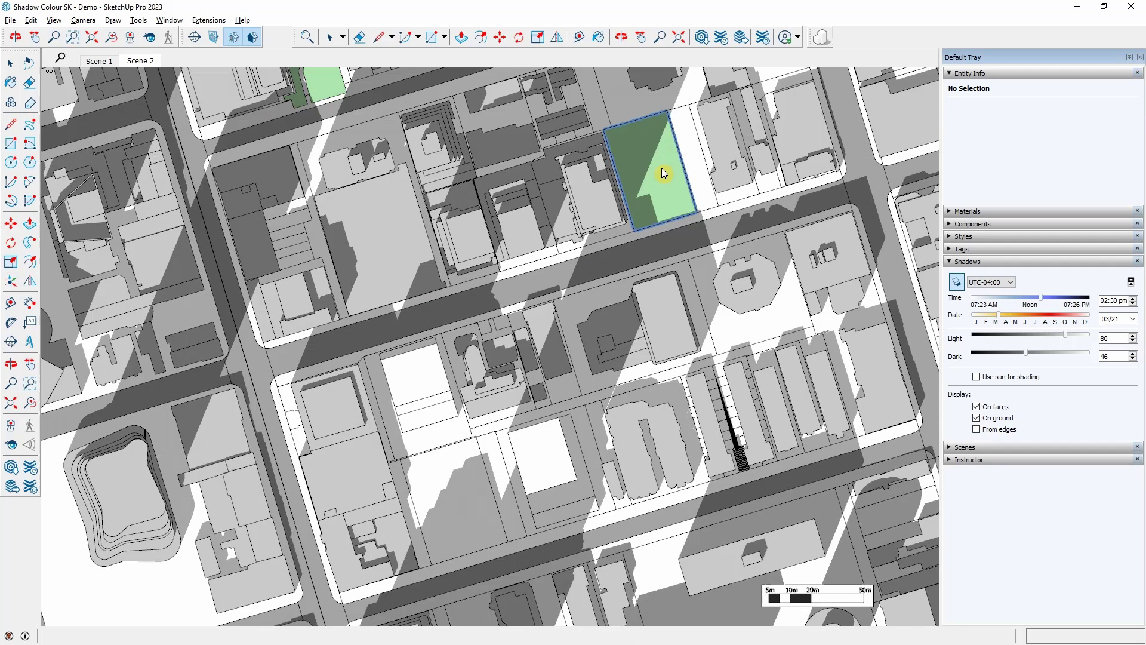
{"action": "left_click", "coordinate": [664, 173]}
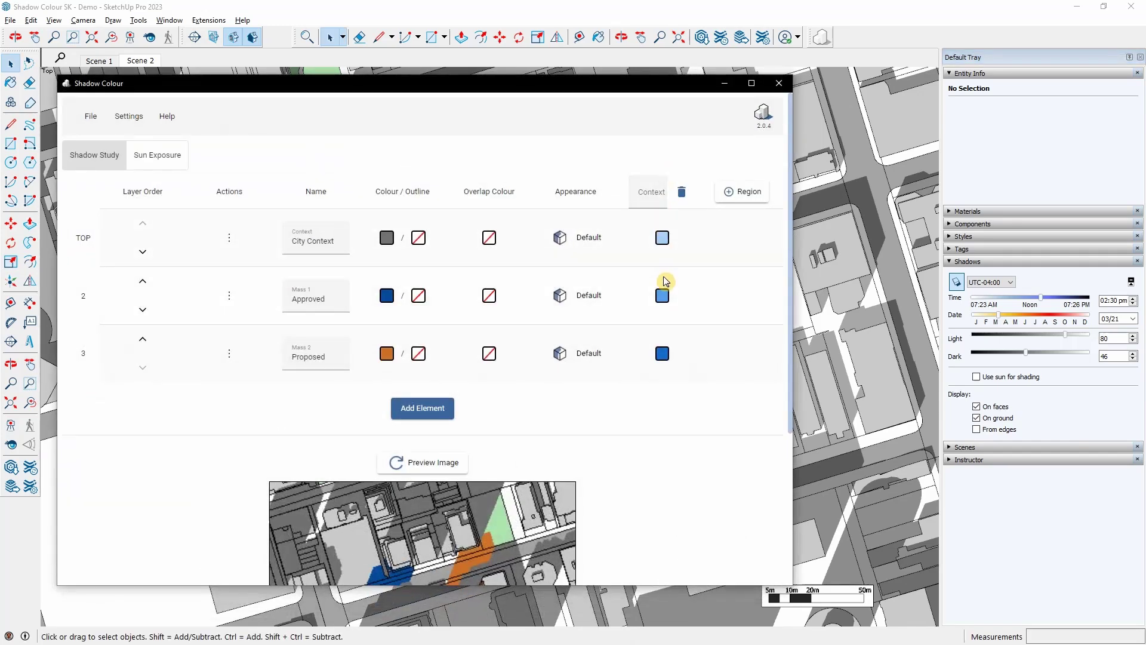
{"action": "left_click", "coordinate": [654, 197]}
{"action": "type", "text": "Par"}
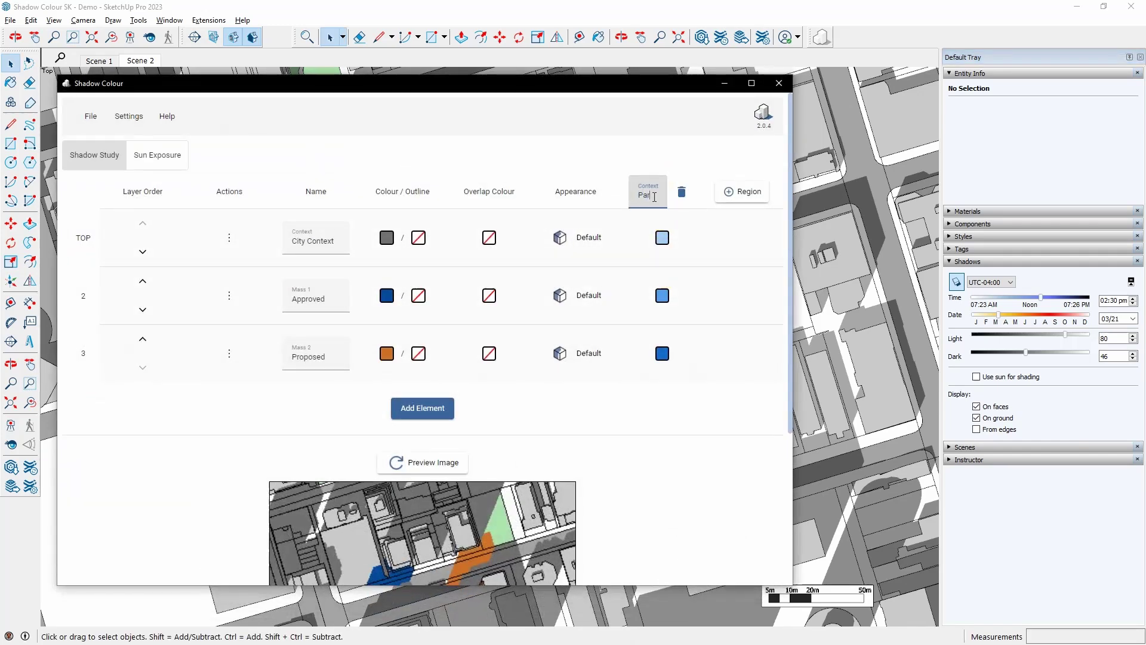
{"action": "type", "text": "k"}
{"action": "left_click", "coordinate": [663, 237]}
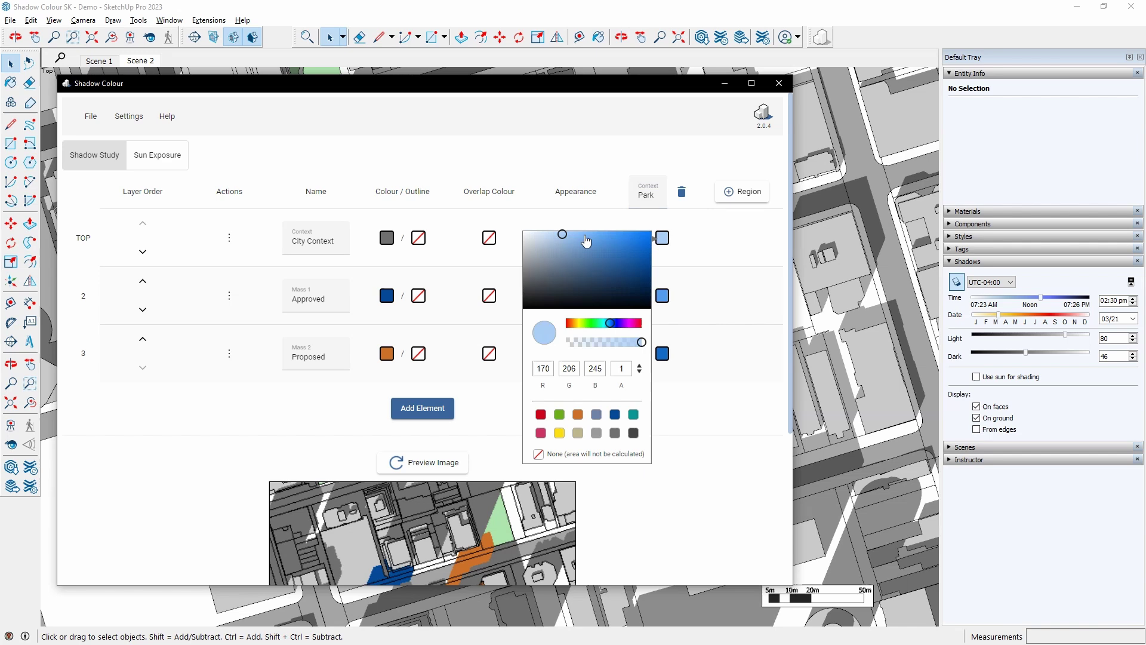
{"action": "left_click", "coordinate": [681, 263]}
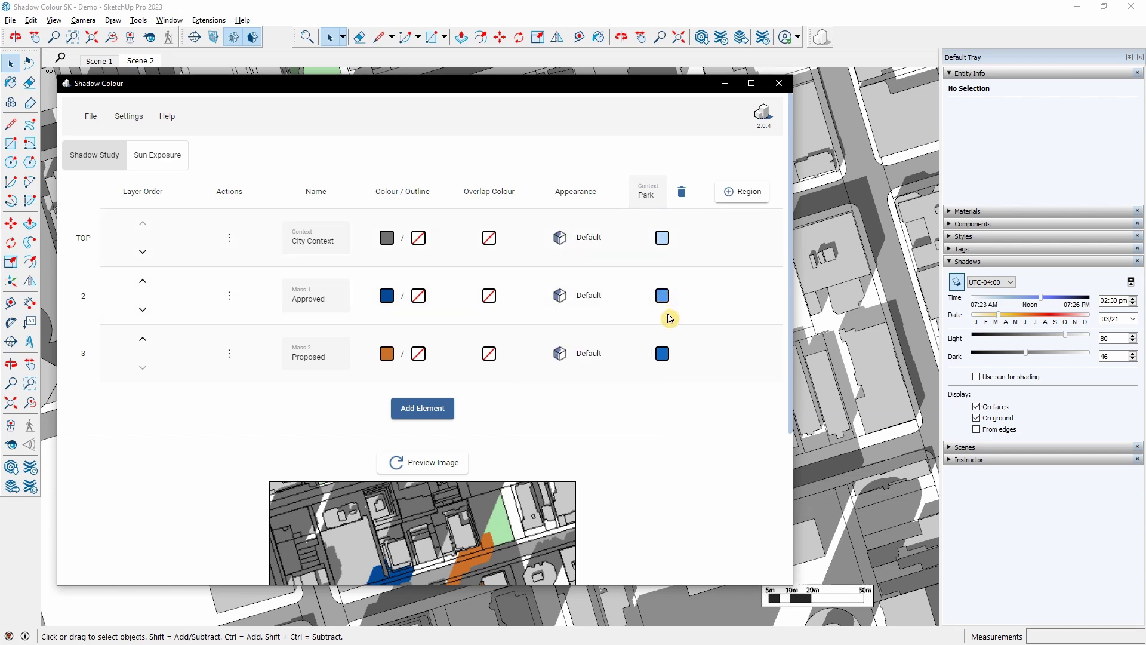
Regenerate the preview image and examine the shadow area report for the Park region
{"action": "scroll", "coordinate": [696, 374], "scroll_direction": "down", "scroll_amount": 3}
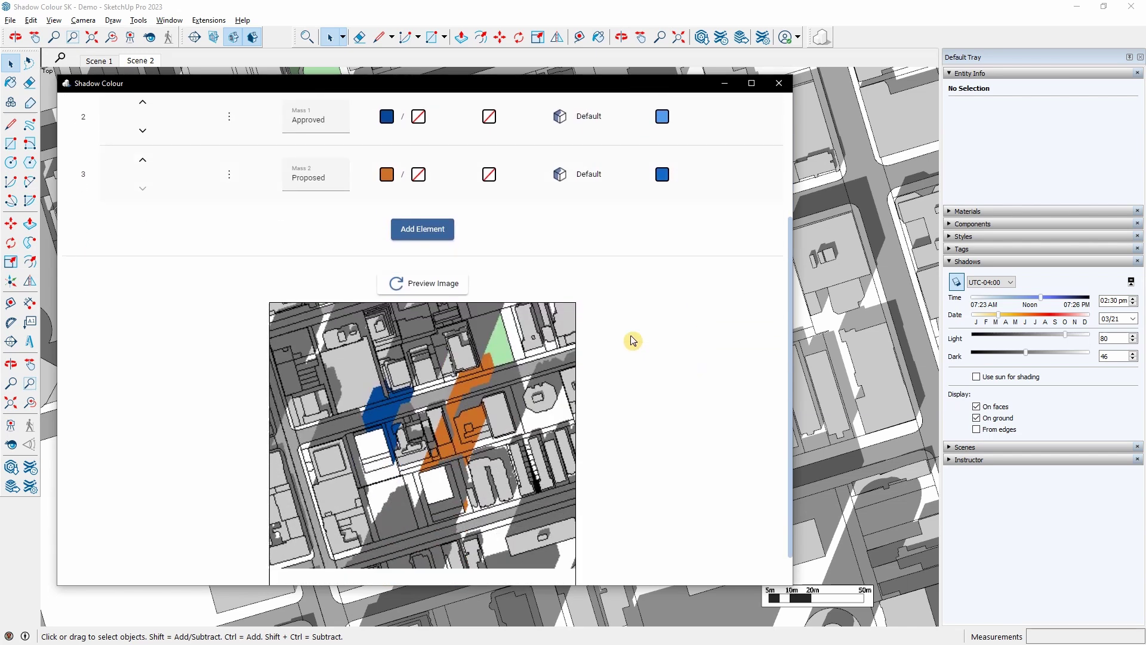
{"action": "left_click", "coordinate": [400, 284]}
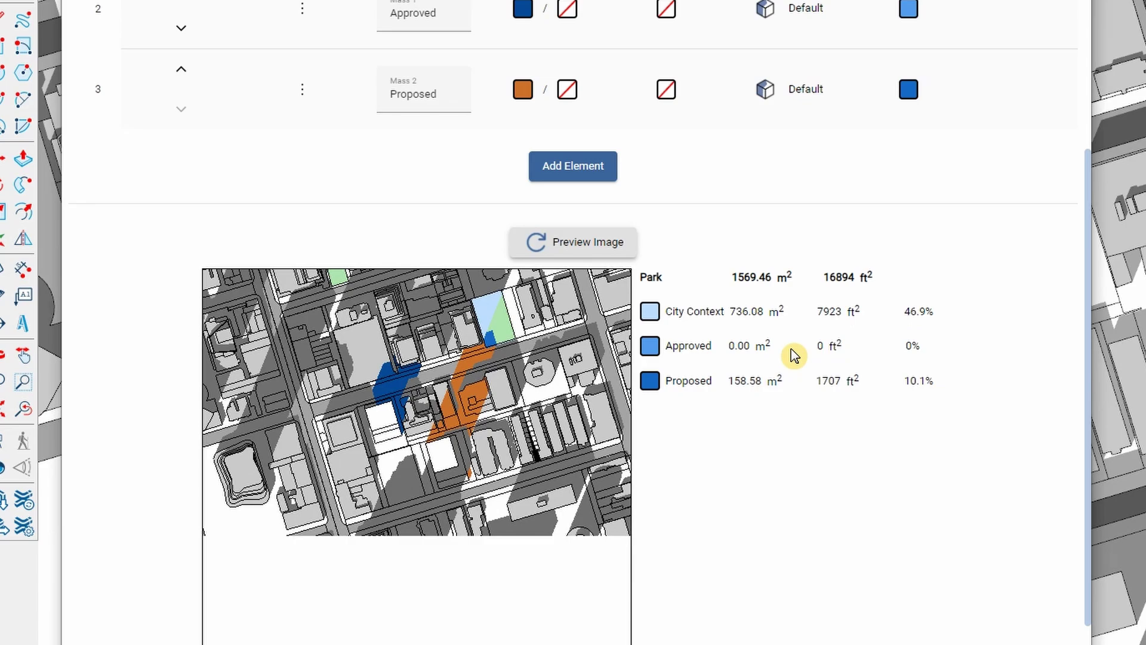
{"action": "scroll", "coordinate": [501, 315], "scroll_direction": "up", "scroll_amount": 3}
{"action": "scroll", "coordinate": [501, 317], "scroll_direction": "down", "scroll_amount": 3}
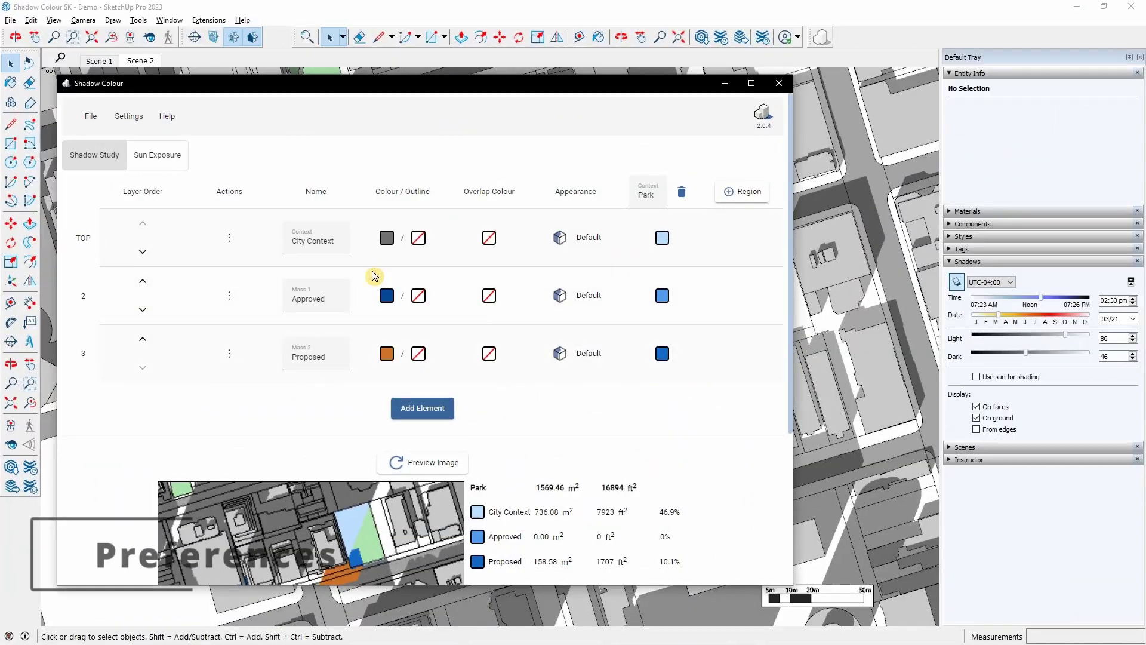
Review the preferences for line width, shadow intensity, area calculation, showing all elements, outlines and topography, keeping shadow intensity at 100
{"action": "left_click", "coordinate": [129, 117]}
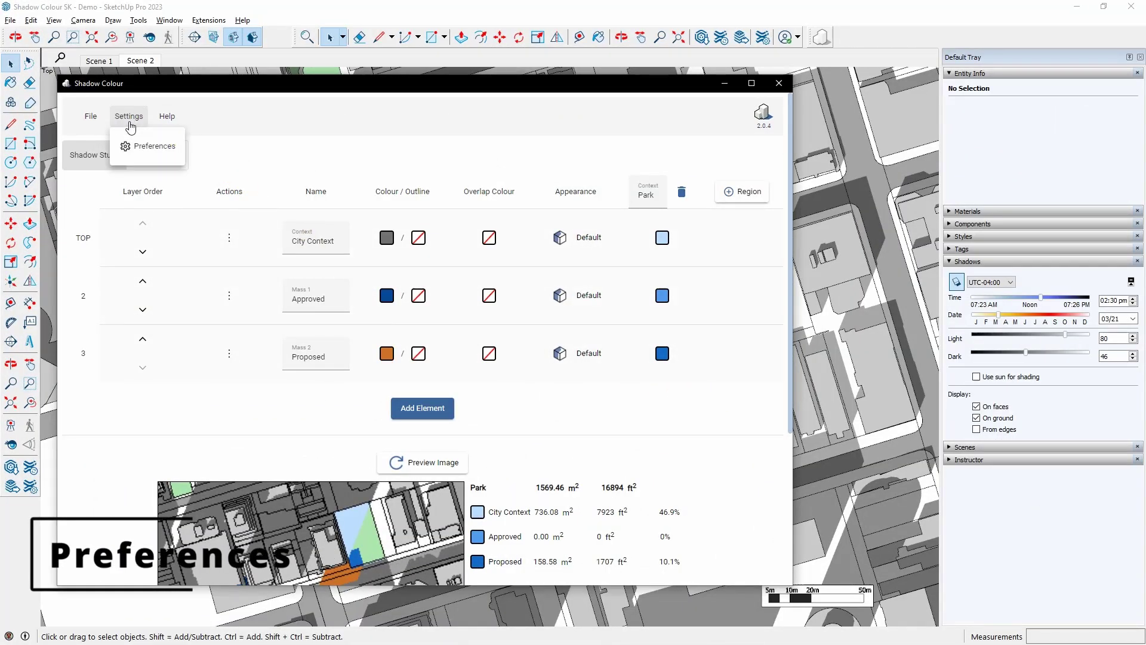
{"action": "left_click", "coordinate": [158, 150]}
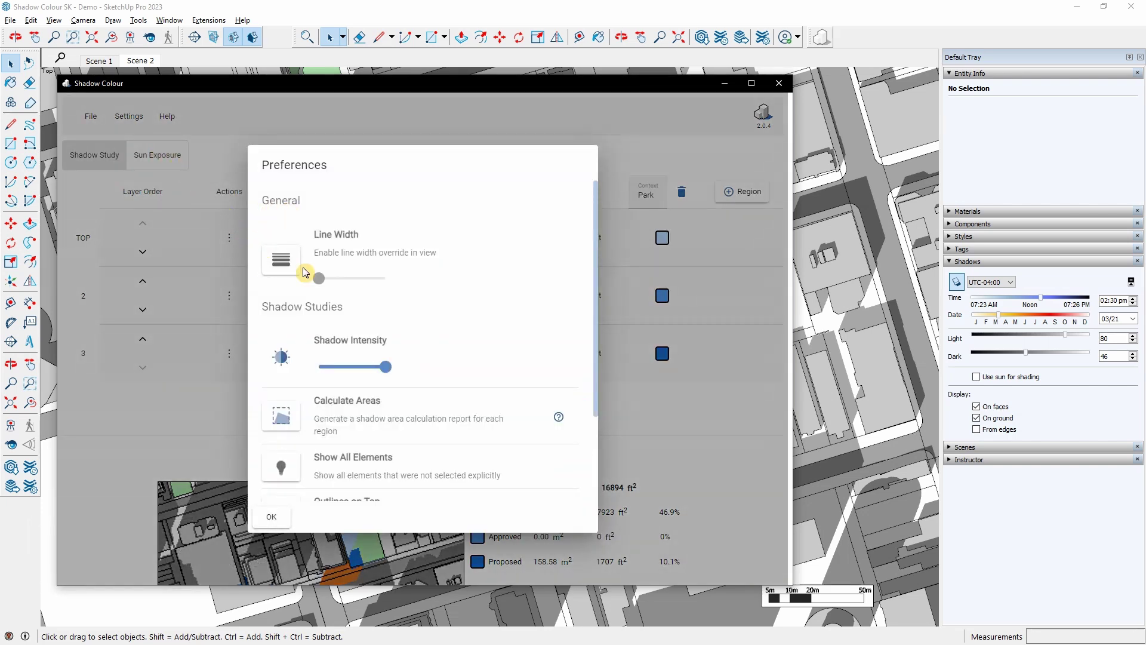
{"action": "left_click", "coordinate": [317, 280]}
{"action": "left_click", "coordinate": [280, 259]}
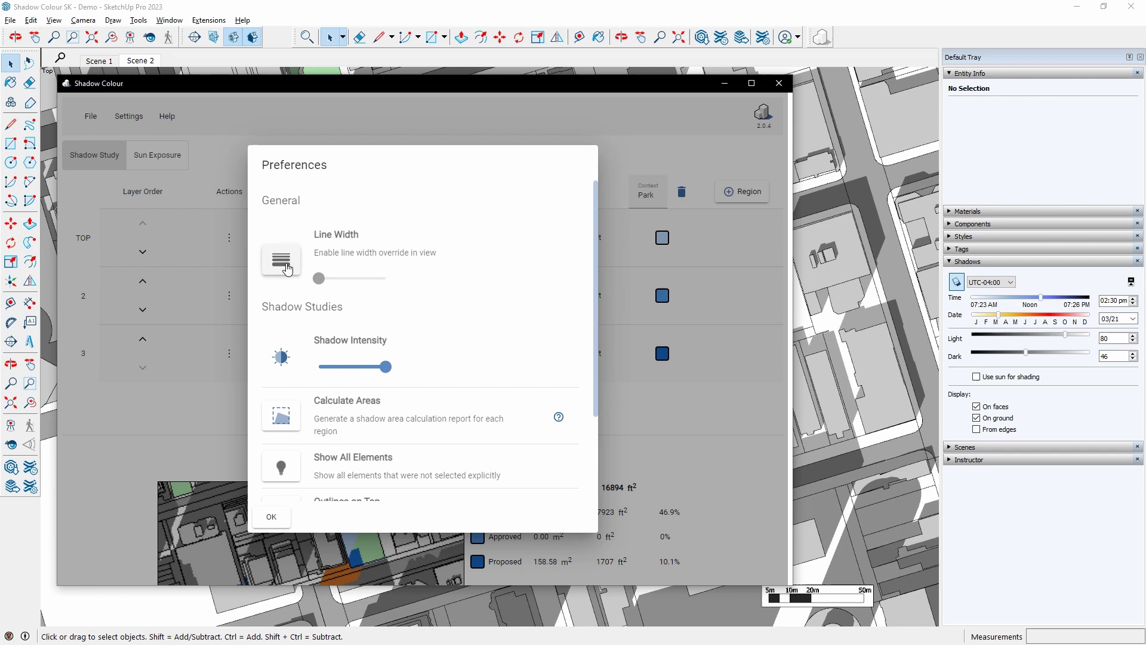
{"action": "left_click_drag", "start_coordinate": [385, 365], "coordinate": [418, 371]}
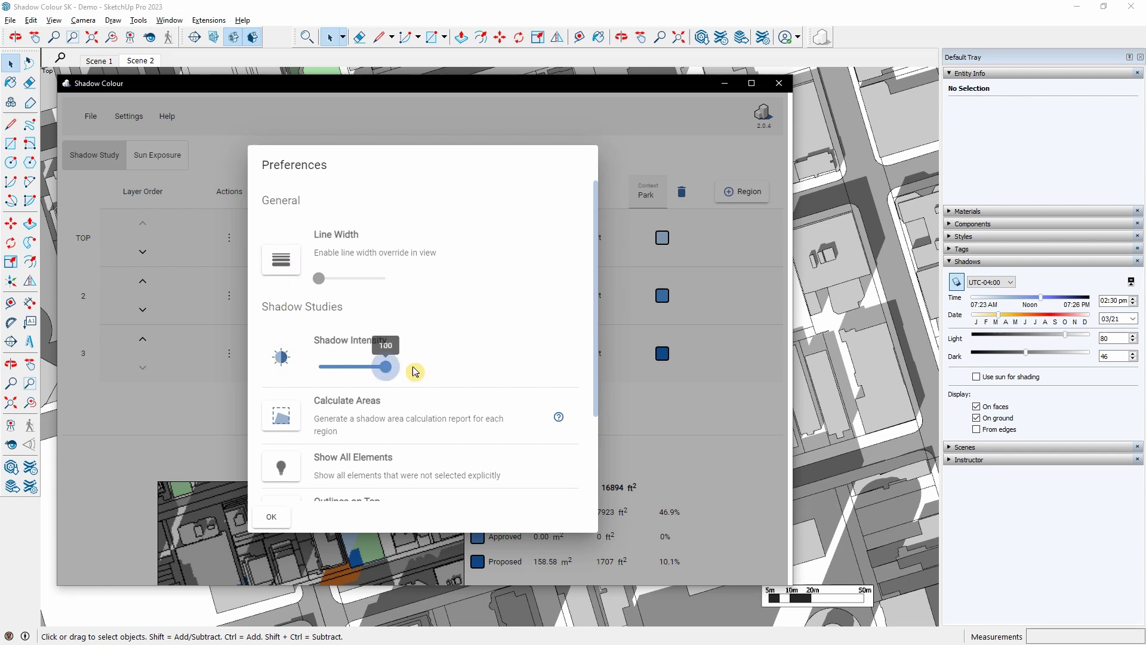
{"action": "scroll", "coordinate": [430, 371], "scroll_direction": "down", "scroll_amount": 1}
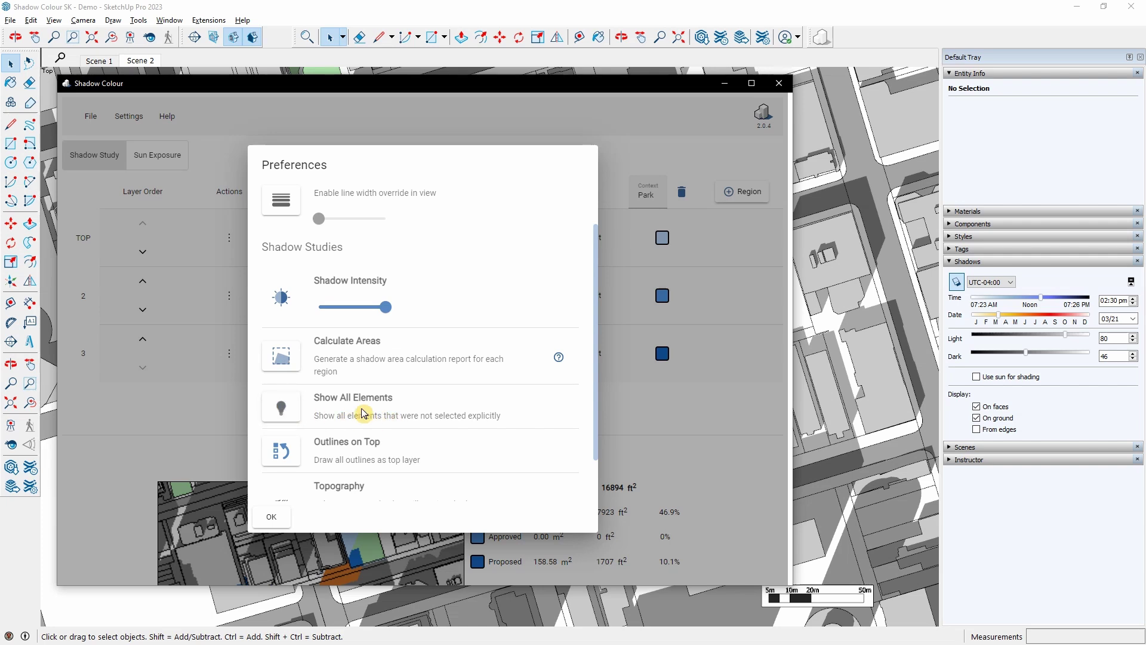
{"action": "scroll", "coordinate": [293, 412], "scroll_direction": "down", "scroll_amount": 1}
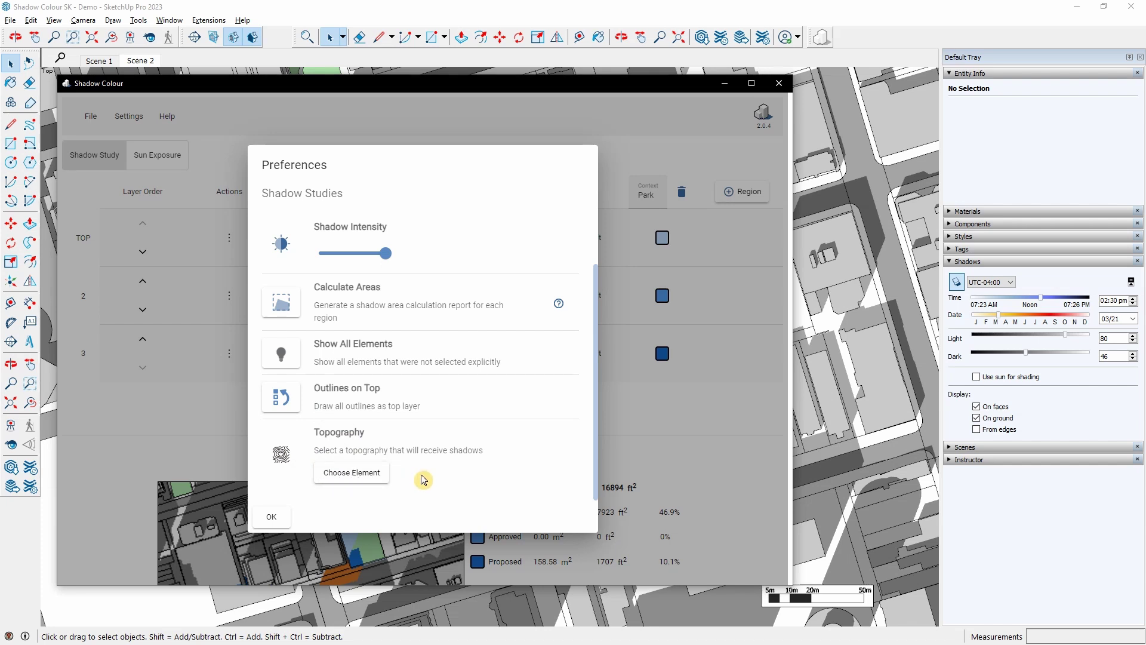
{"action": "left_click", "coordinate": [269, 517]}
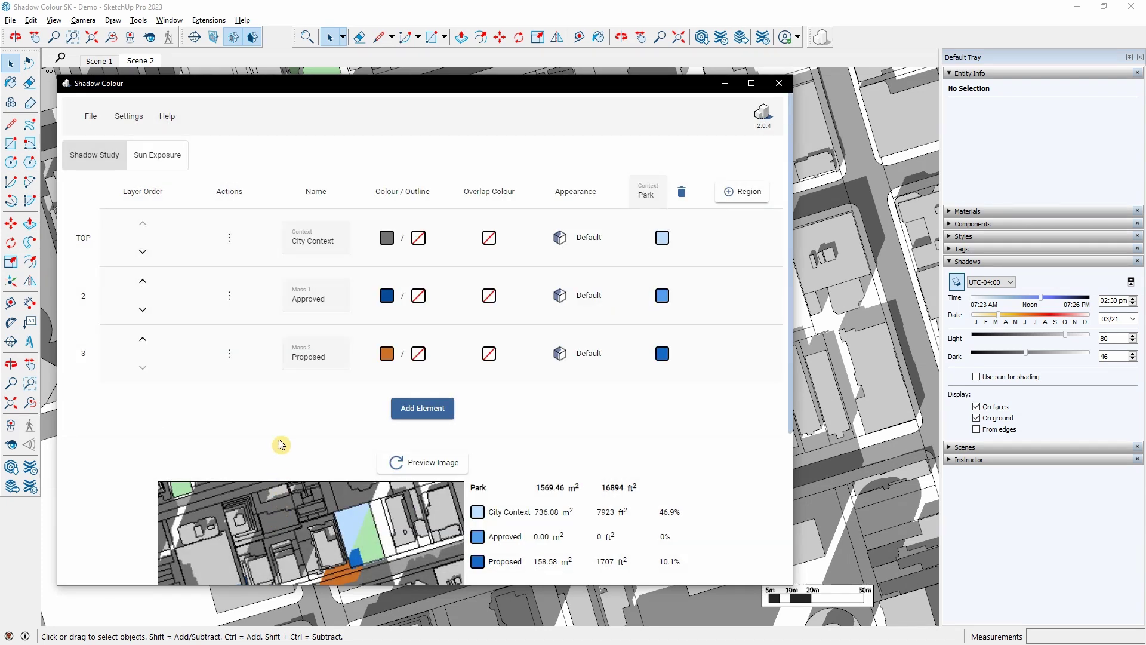
Load the saved settings file Shadow Colour SketchUp 2.0.scsettings from the Demo folder into the shadow study
{"action": "left_click", "coordinate": [91, 116]}
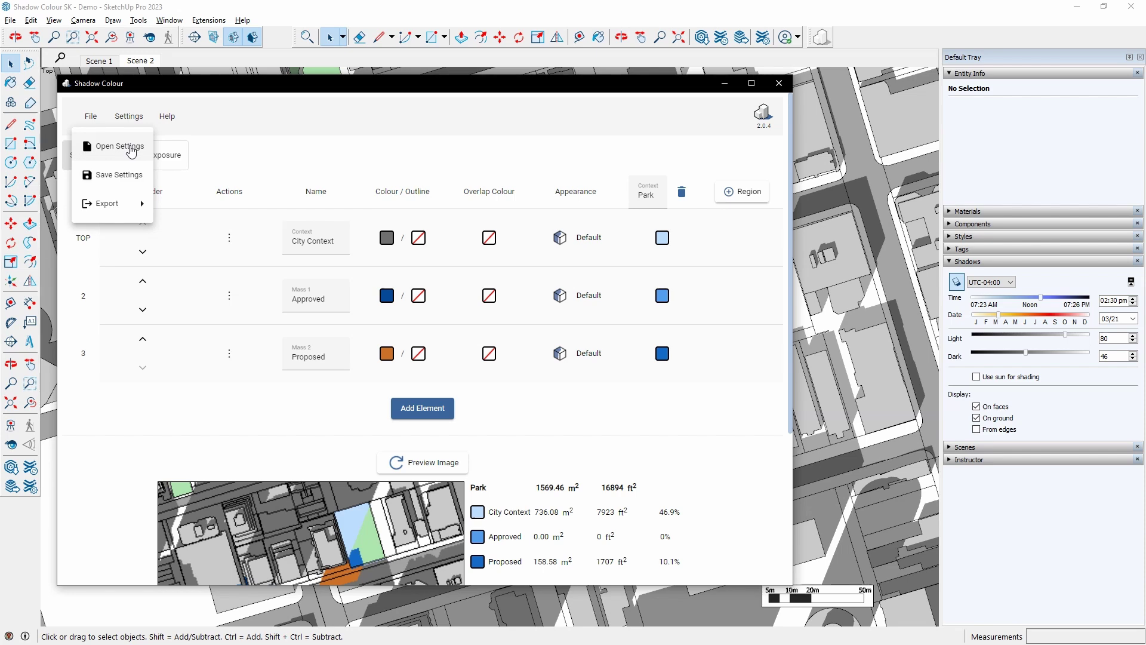
{"action": "left_click", "coordinate": [131, 152]}
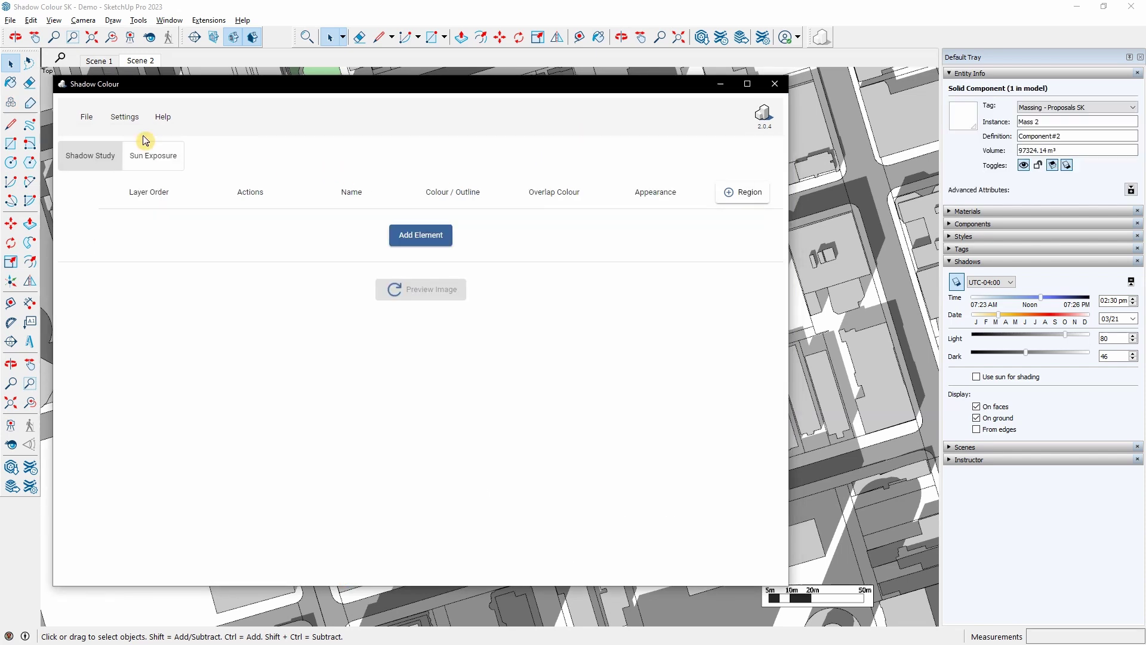
{"action": "left_click", "coordinate": [87, 116]}
{"action": "left_click", "coordinate": [86, 146]}
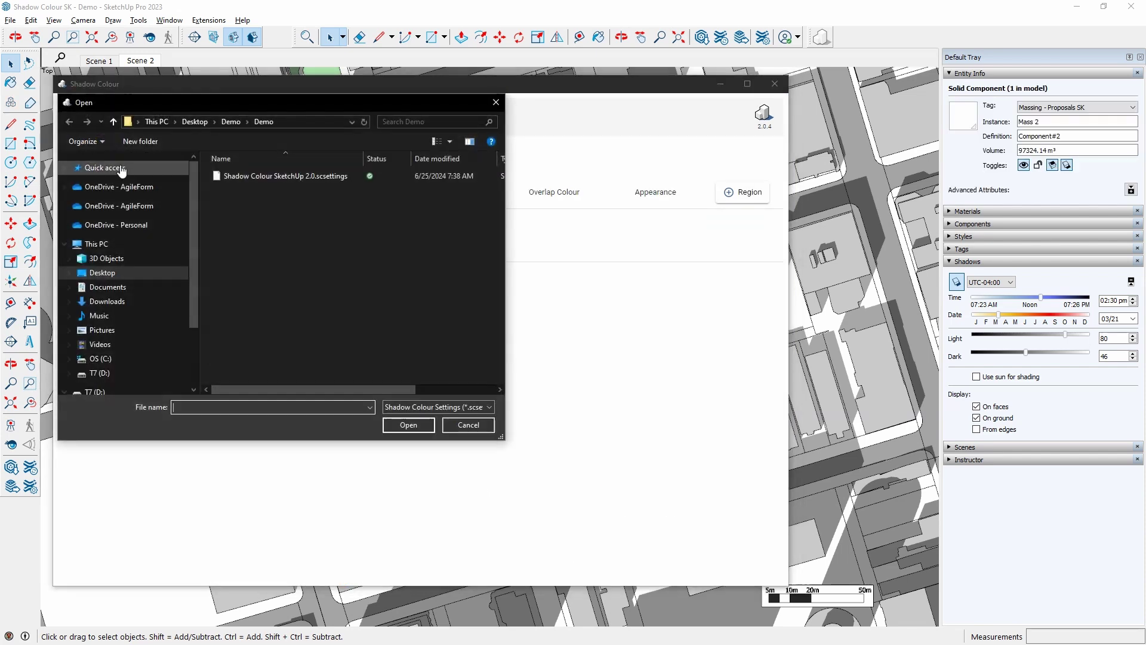
{"action": "left_click", "coordinate": [320, 177]}
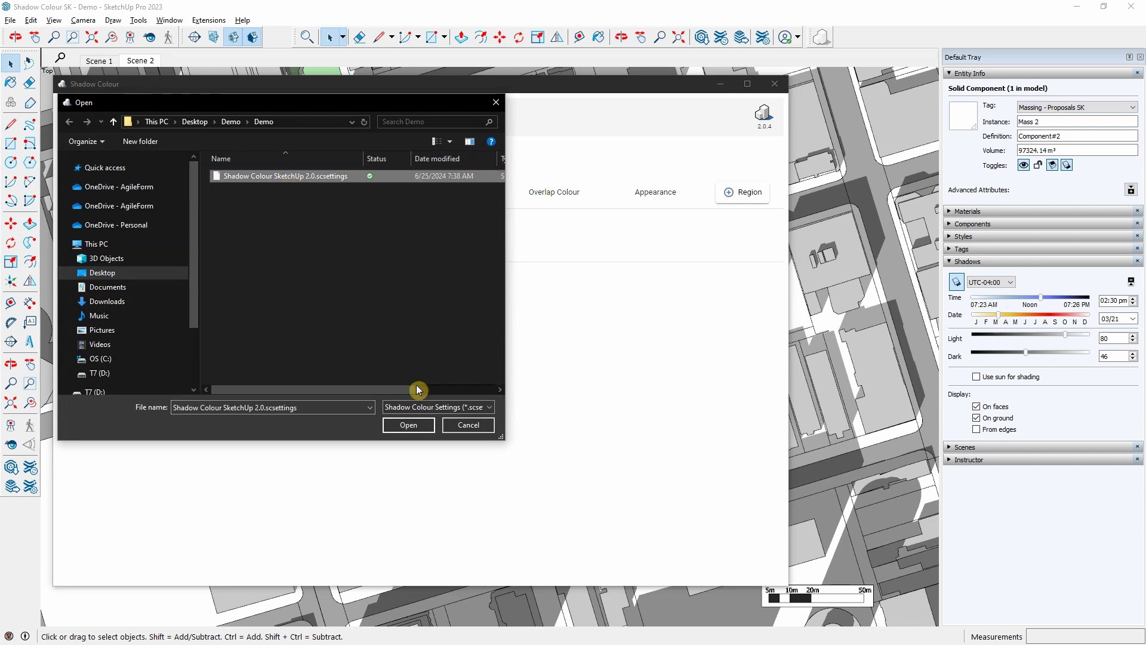
{"action": "left_click", "coordinate": [421, 430]}
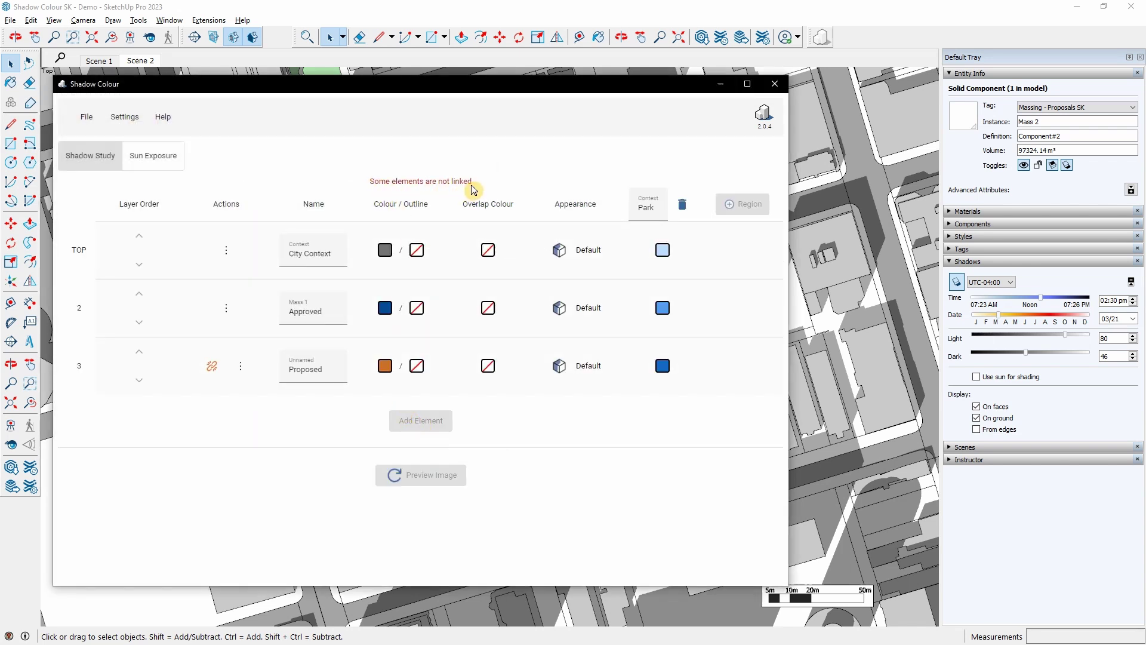
Relink the unlinked Proposed element to its mass in the model
{"action": "left_click", "coordinate": [213, 368]}
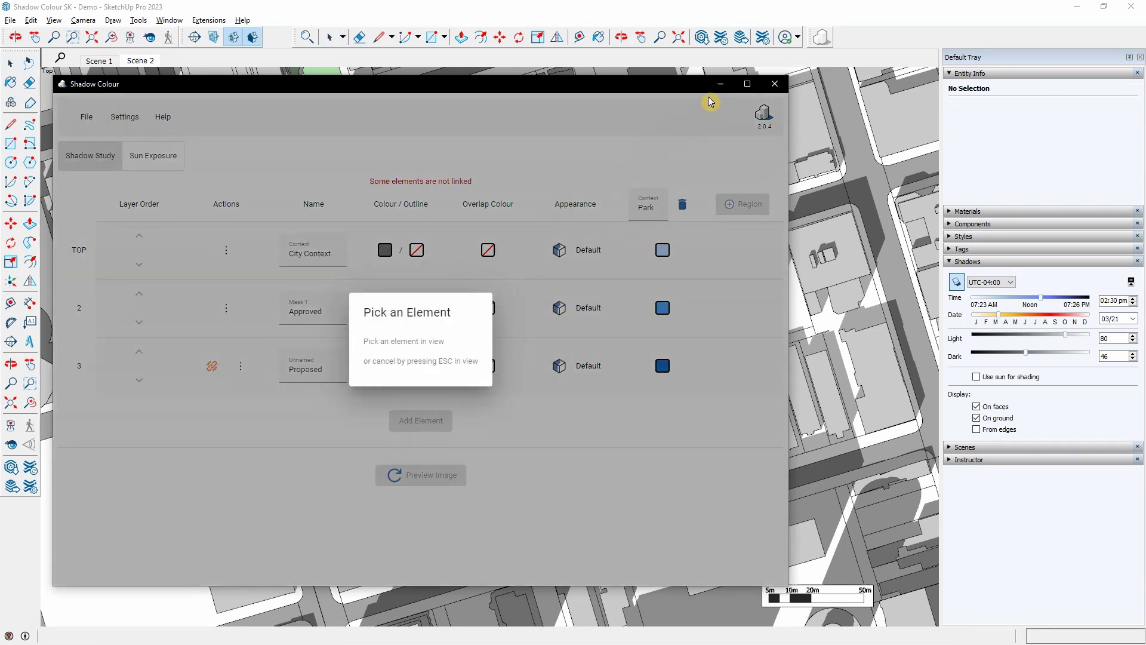
{"action": "left_click", "coordinate": [721, 85]}
{"action": "left_click", "coordinate": [567, 434]}
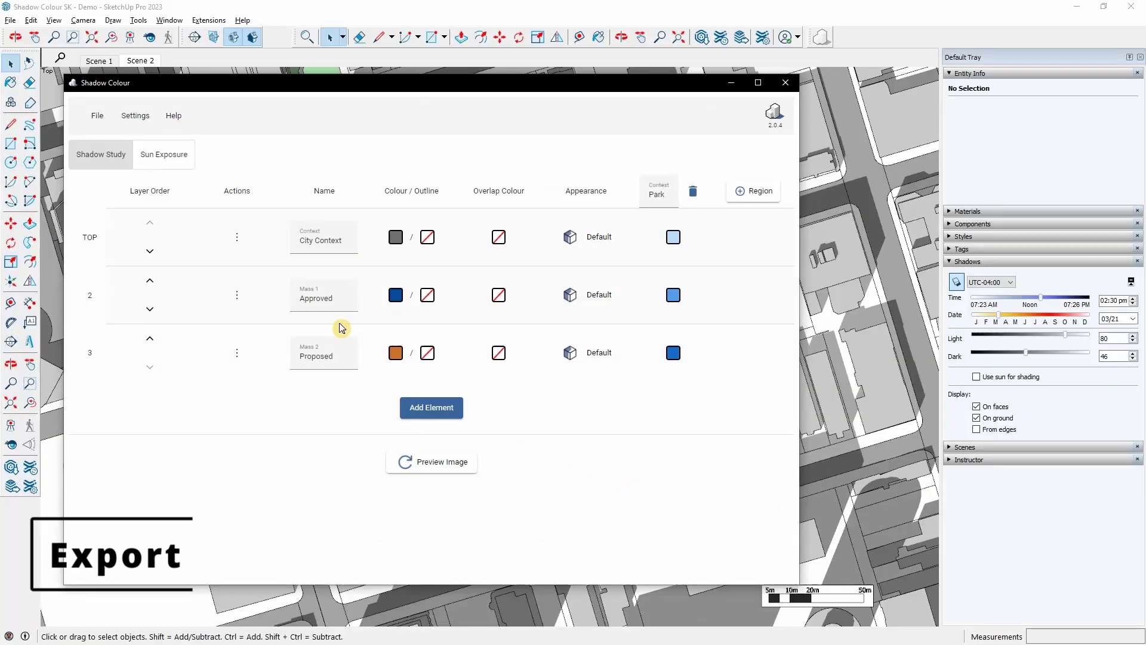
Review the Quick Export image quality levels and close the export options without exporting
{"action": "left_click", "coordinate": [97, 115]}
{"action": "mouse_move", "coordinate": [116, 202]}
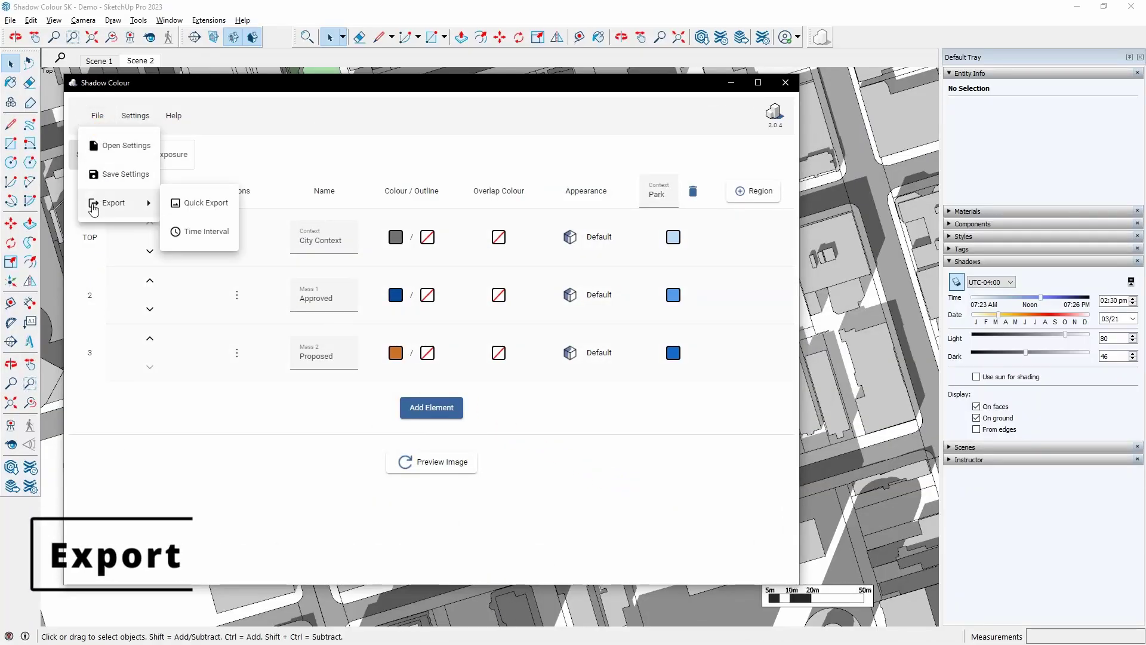
{"action": "left_click", "coordinate": [213, 209]}
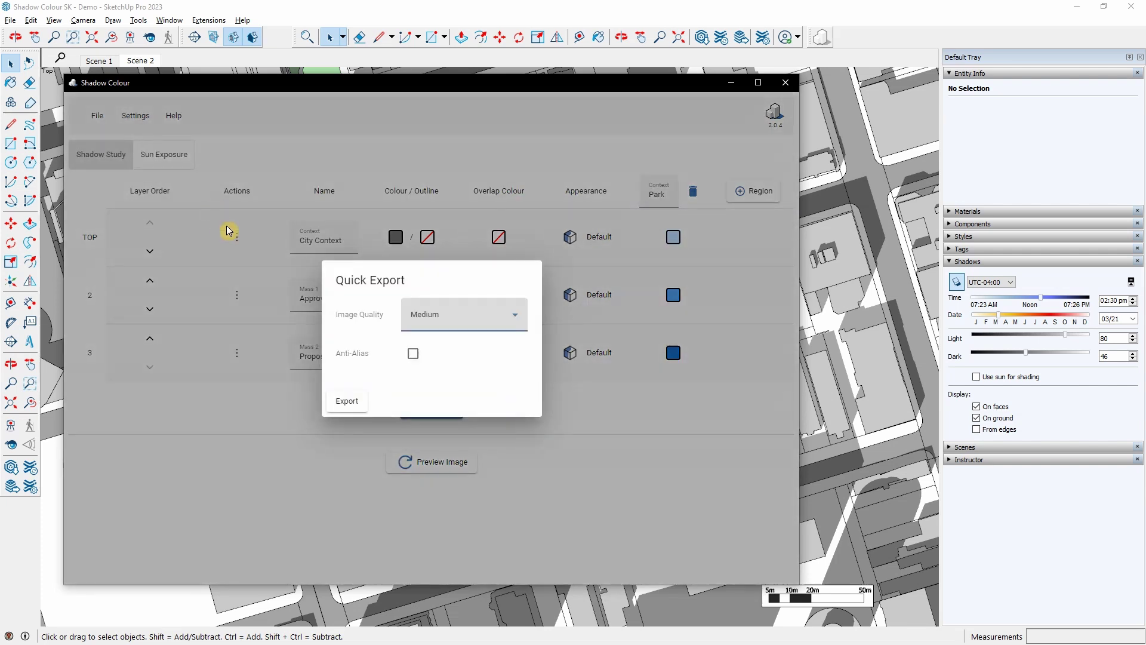
{"action": "left_click", "coordinate": [479, 323]}
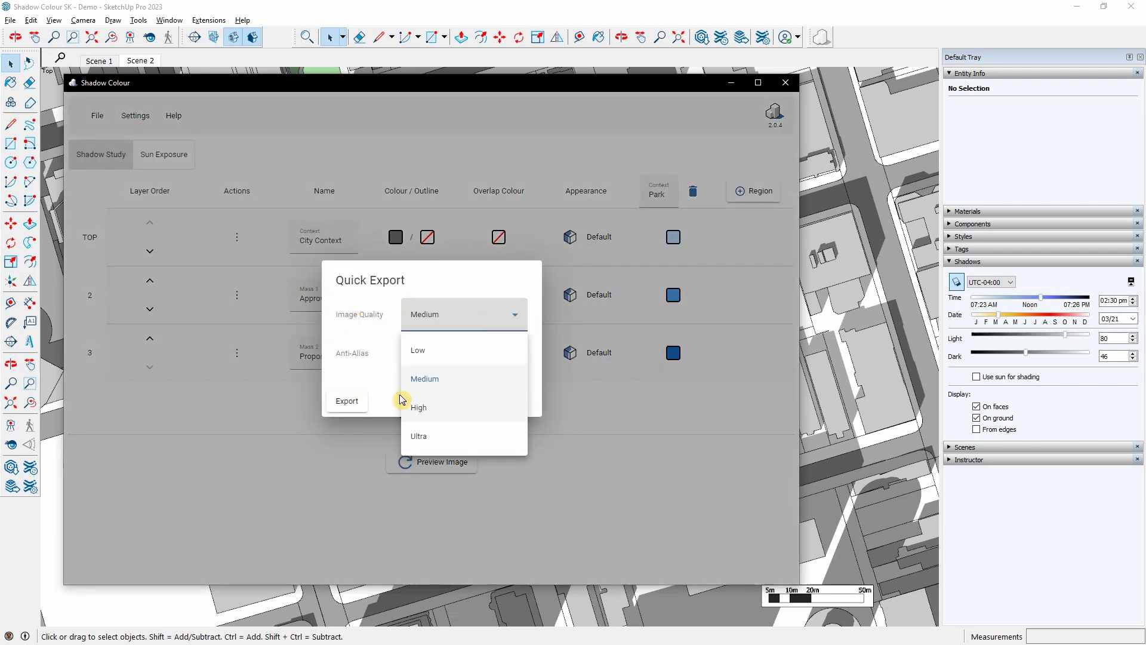
{"action": "left_click", "coordinate": [389, 379]}
{"action": "left_click", "coordinate": [316, 430]}
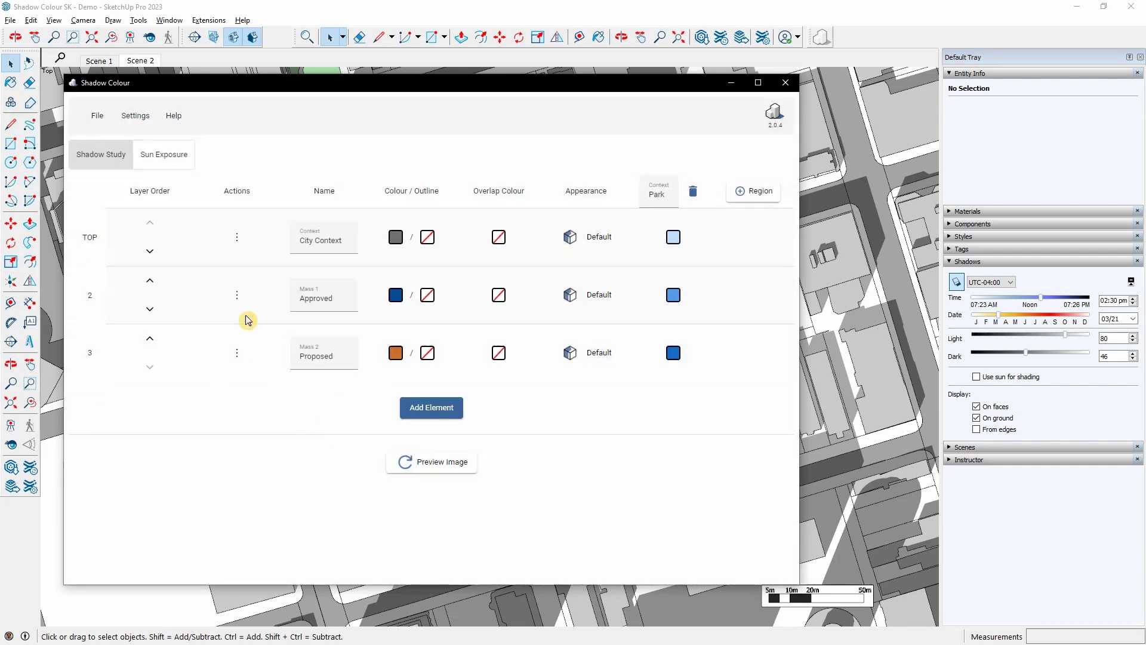
Start a time interval export for 3/21/2022 and set its time range from 12:00 PM to 04:00 PM
{"action": "left_click", "coordinate": [99, 116]}
{"action": "mouse_move", "coordinate": [110, 203]}
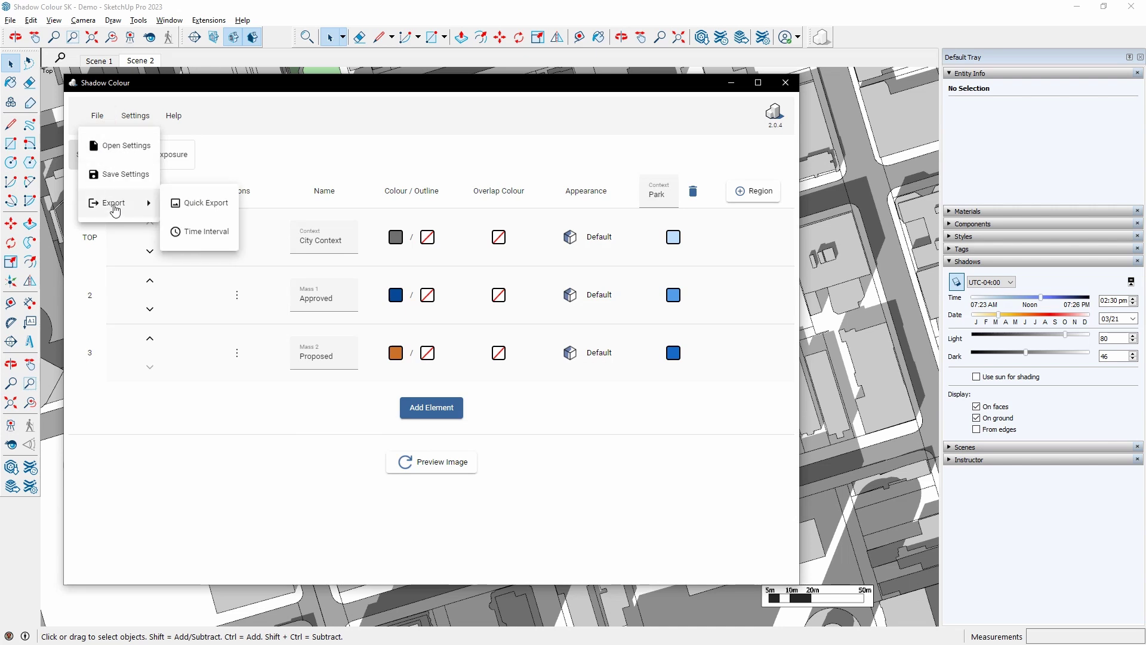
{"action": "left_click", "coordinate": [203, 234]}
{"action": "left_click", "coordinate": [392, 200]}
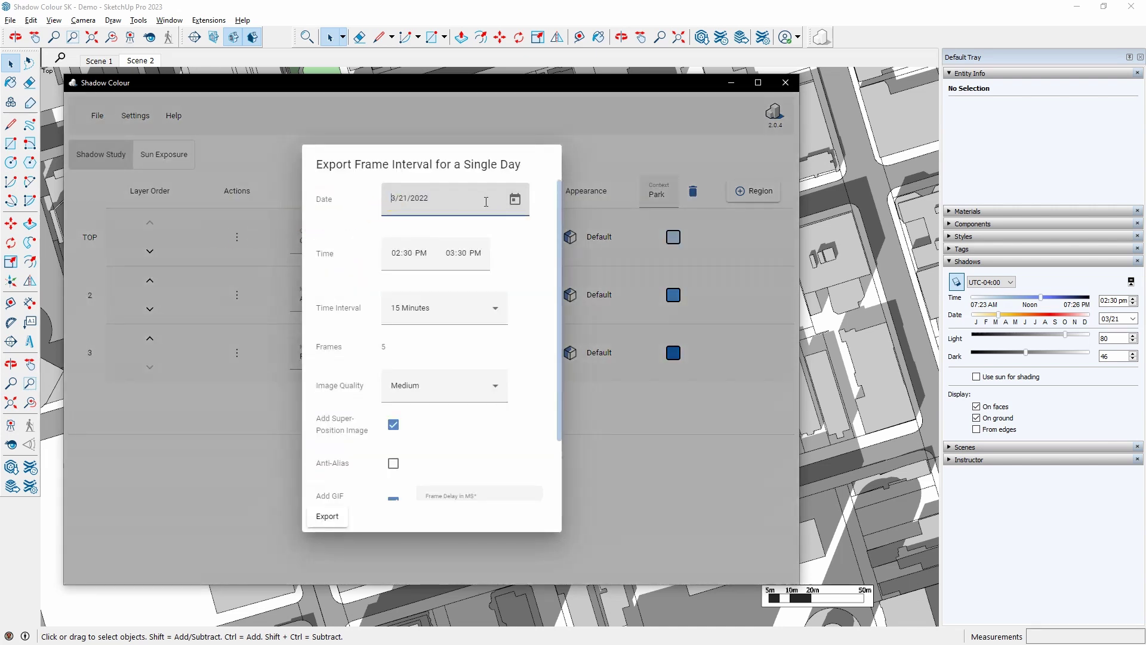
{"action": "left_click", "coordinate": [515, 199]}
{"action": "left_click", "coordinate": [468, 213]}
{"action": "left_click", "coordinate": [394, 257]}
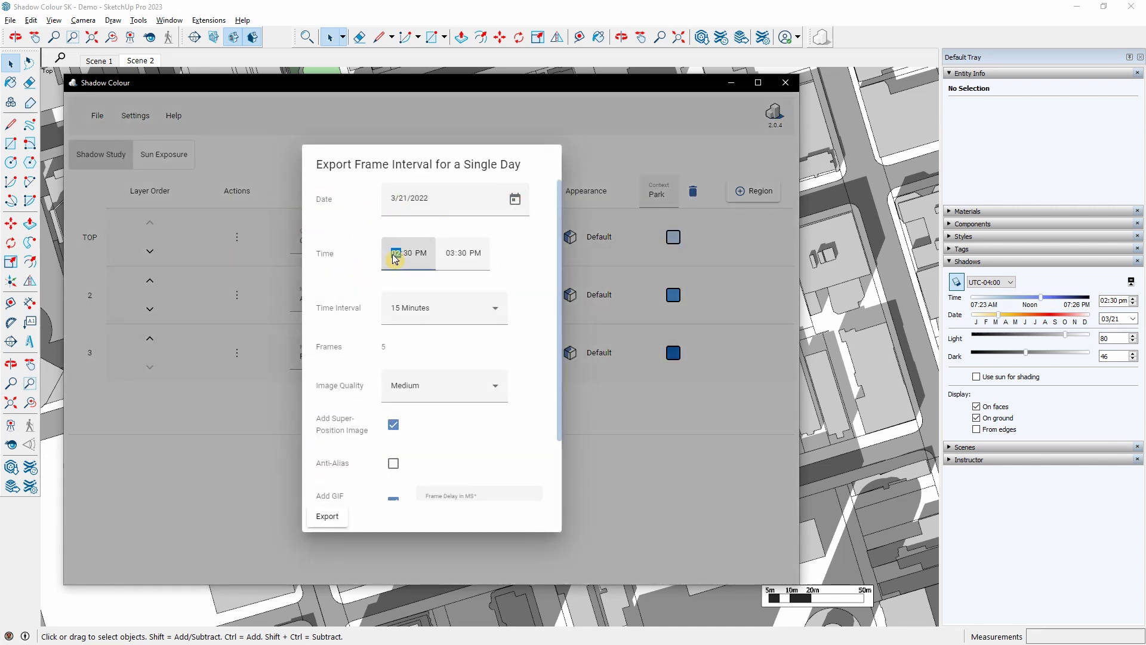
{"action": "type", "text": "1200"}
{"action": "key", "text": "Tab"}
{"action": "type", "text": "0400"}
Set the export's time interval to Hour and check the frame count
{"action": "left_click", "coordinate": [484, 308]}
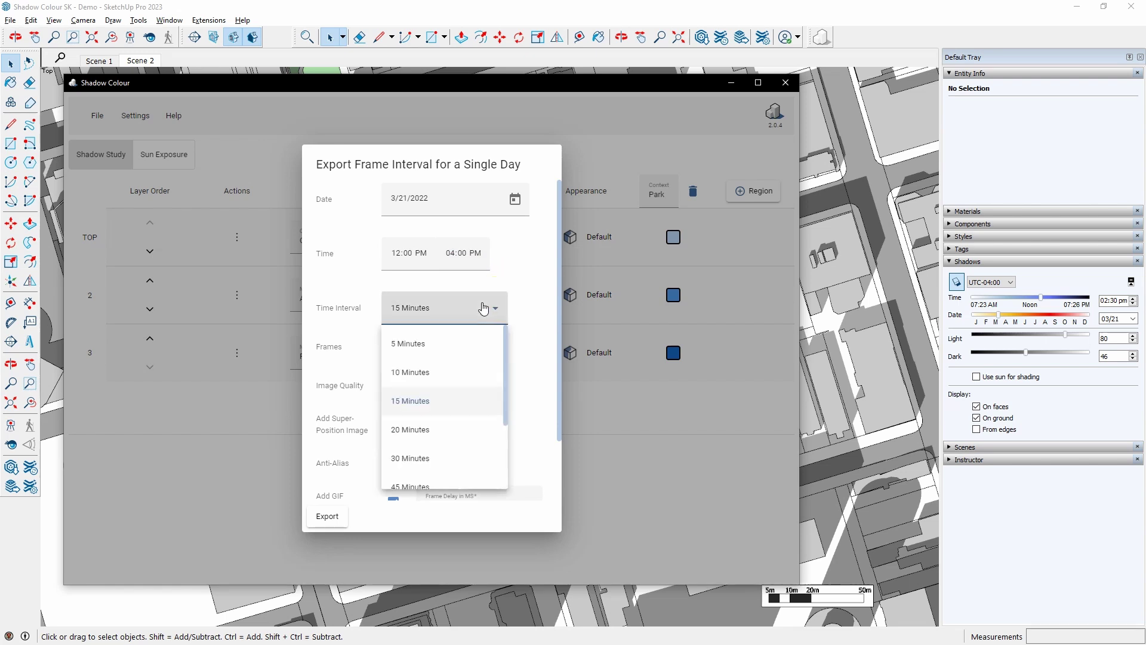
{"action": "scroll", "coordinate": [428, 421], "scroll_direction": "down", "scroll_amount": 2}
{"action": "left_click", "coordinate": [425, 453]}
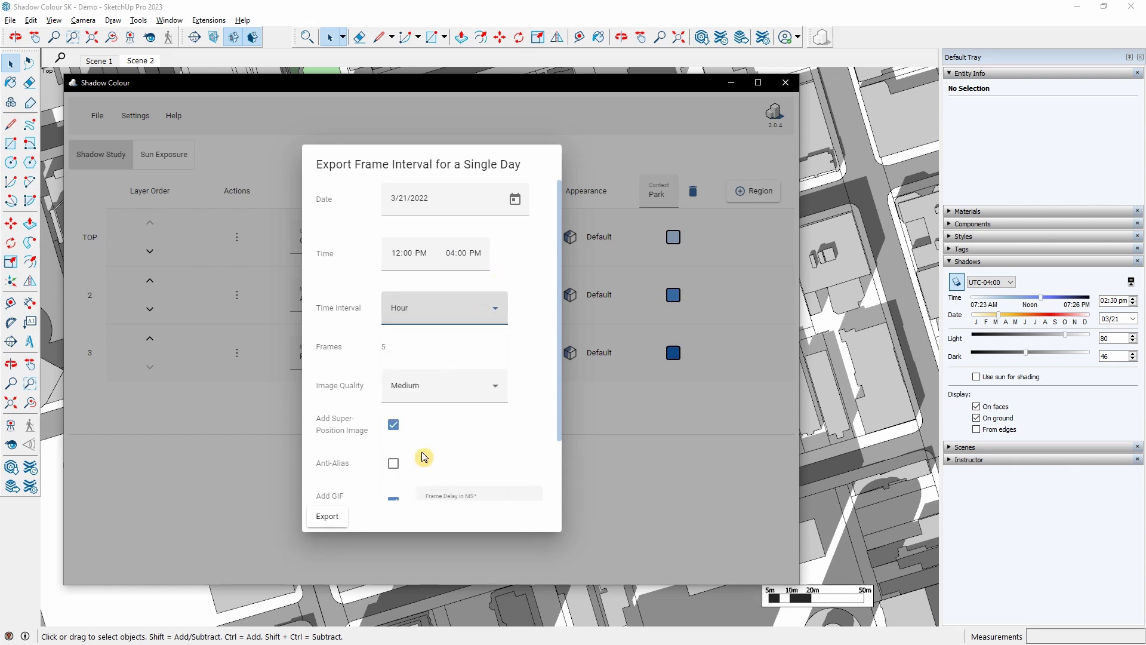
{"action": "left_click", "coordinate": [385, 352]}
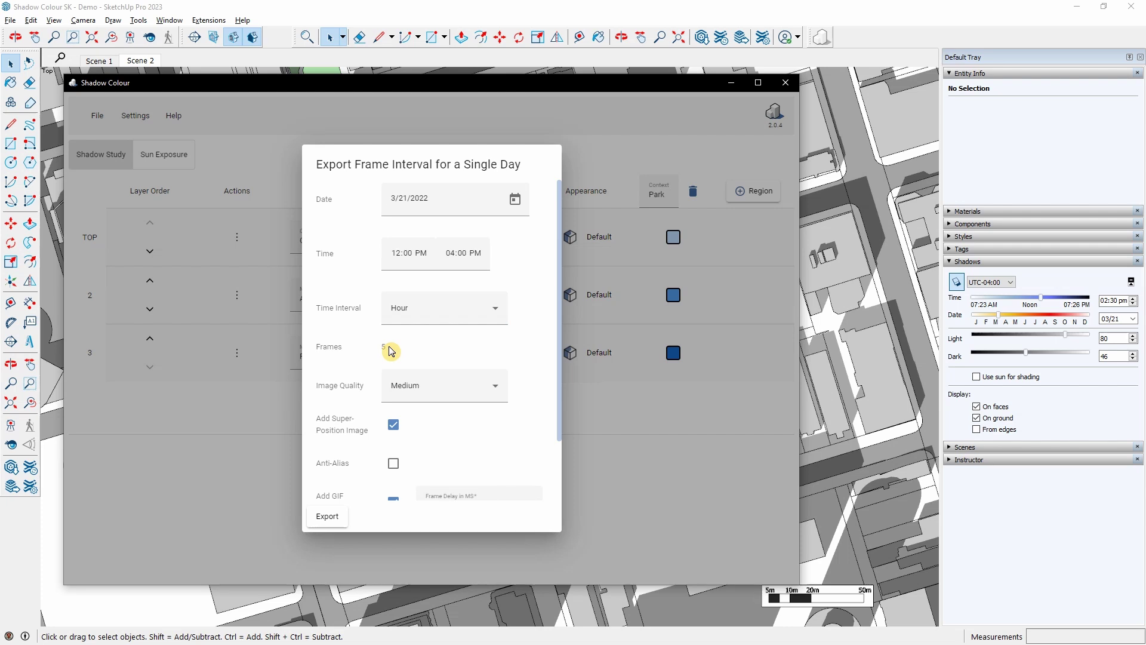
Export the frames to the Demo folder at Medium quality with super-position image, 500 ms GIF animation and shadow area calculation
{"action": "left_click", "coordinate": [495, 391]}
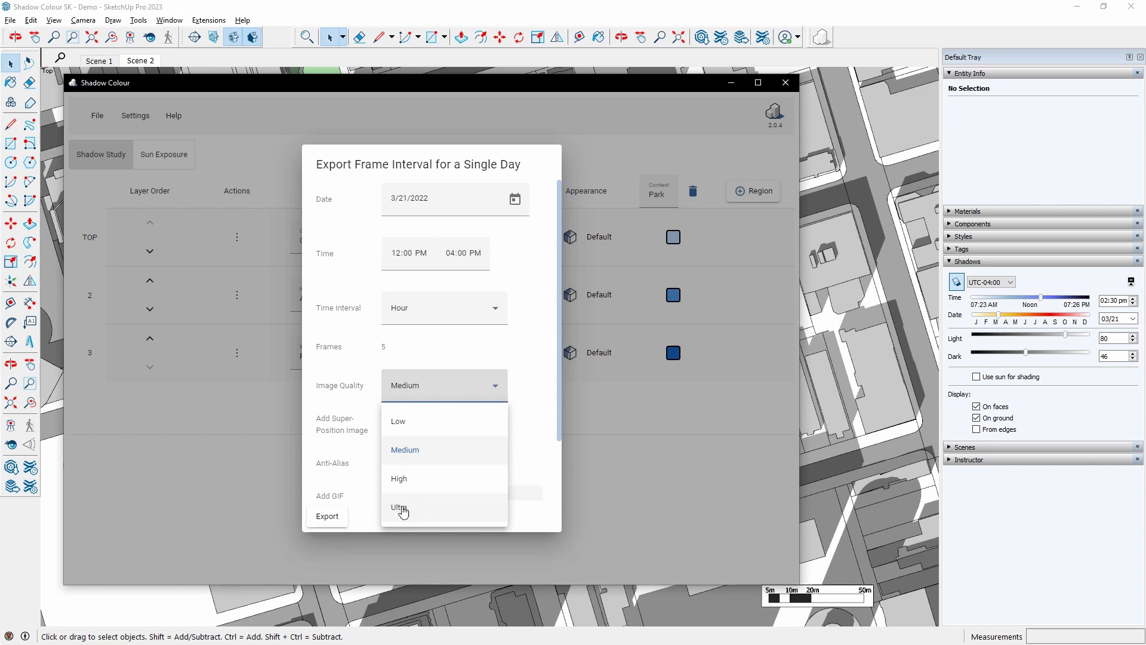
{"action": "left_click", "coordinate": [537, 457]}
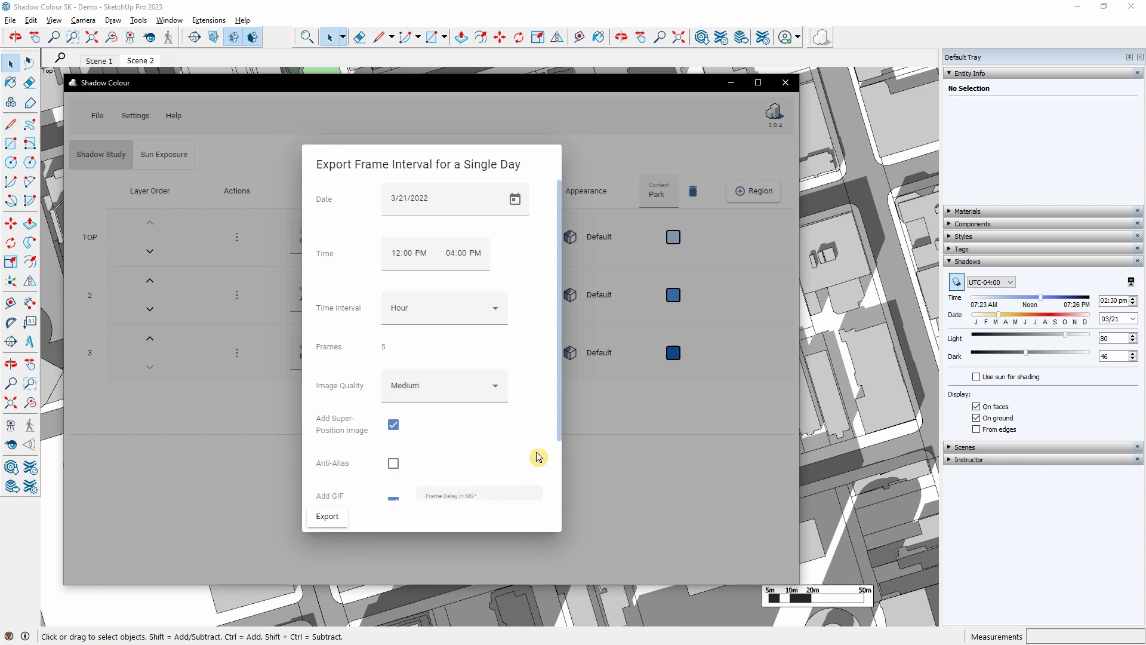
{"action": "scroll", "coordinate": [529, 451], "scroll_direction": "down", "scroll_amount": 2}
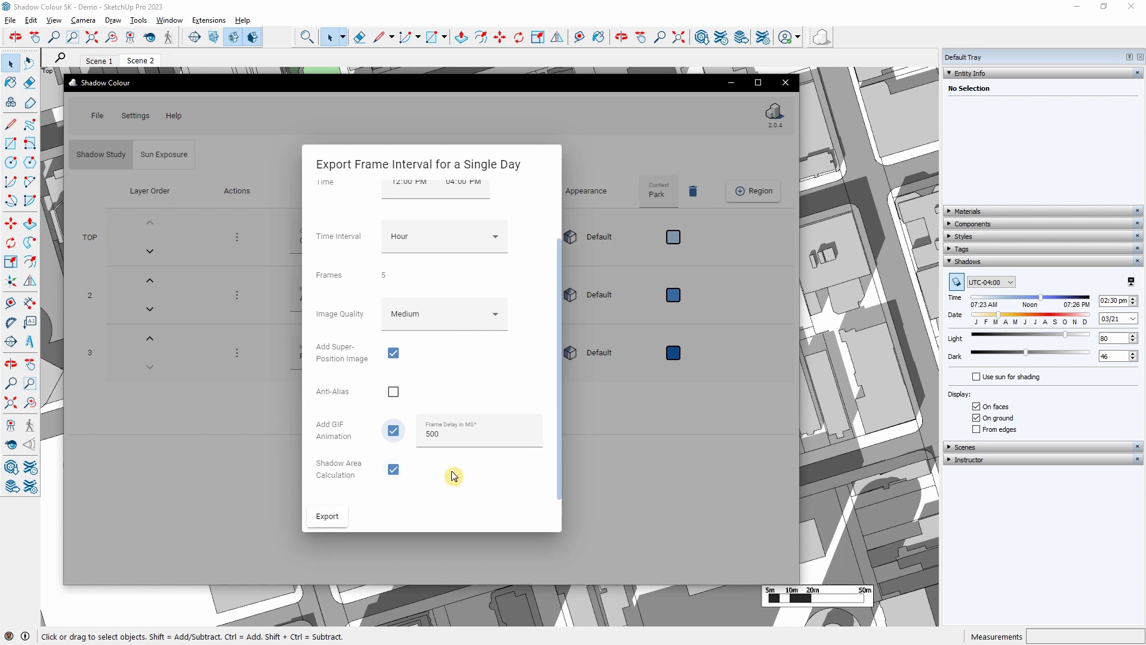
{"action": "left_click", "coordinate": [329, 517]}
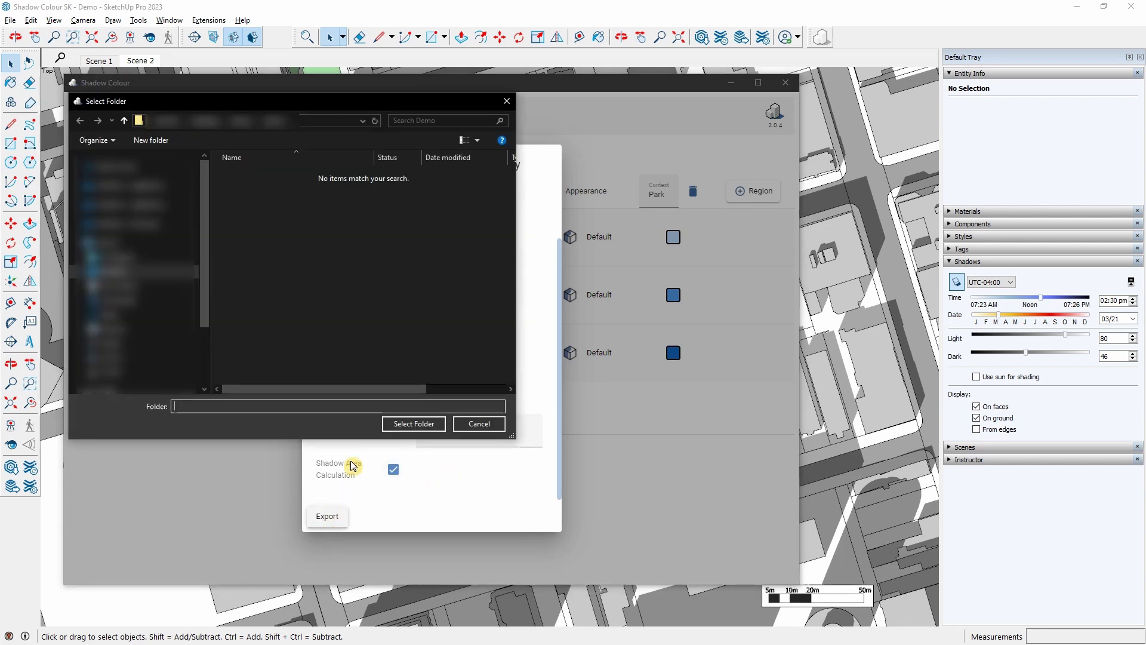
{"action": "left_click", "coordinate": [399, 428]}
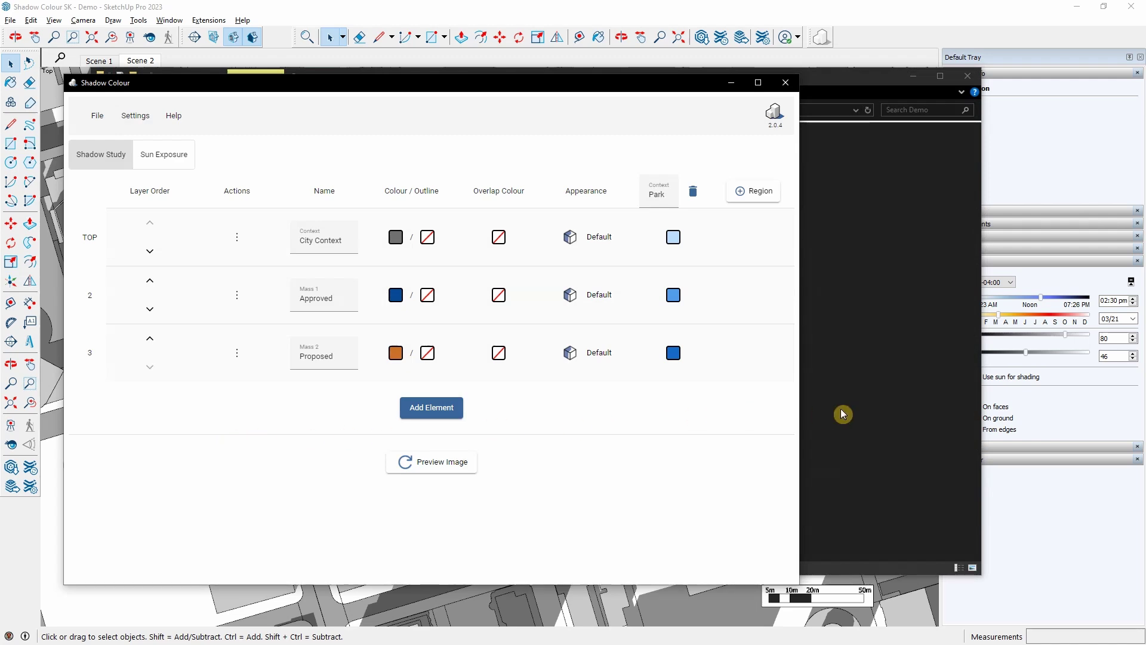
Switch to the Demo folder in File Explorer and display the exported files as extra large icons
{"action": "left_click", "coordinate": [843, 413]}
{"action": "right_click", "coordinate": [308, 309]}
{"action": "mouse_move", "coordinate": [358, 317]}
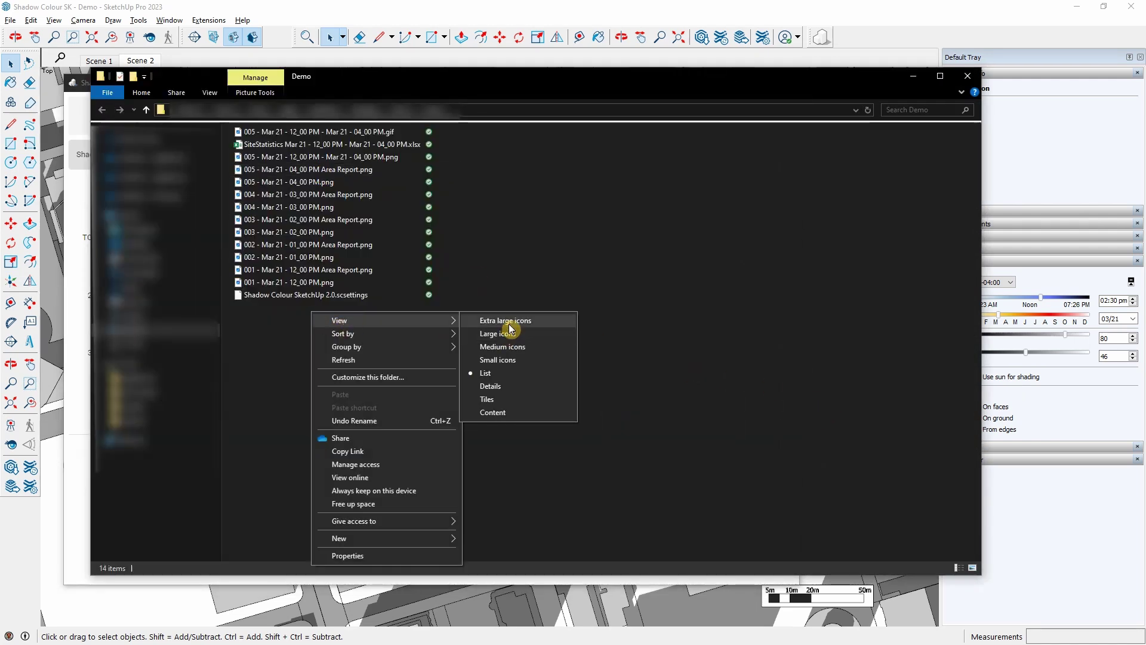
{"action": "left_click", "coordinate": [561, 315]}
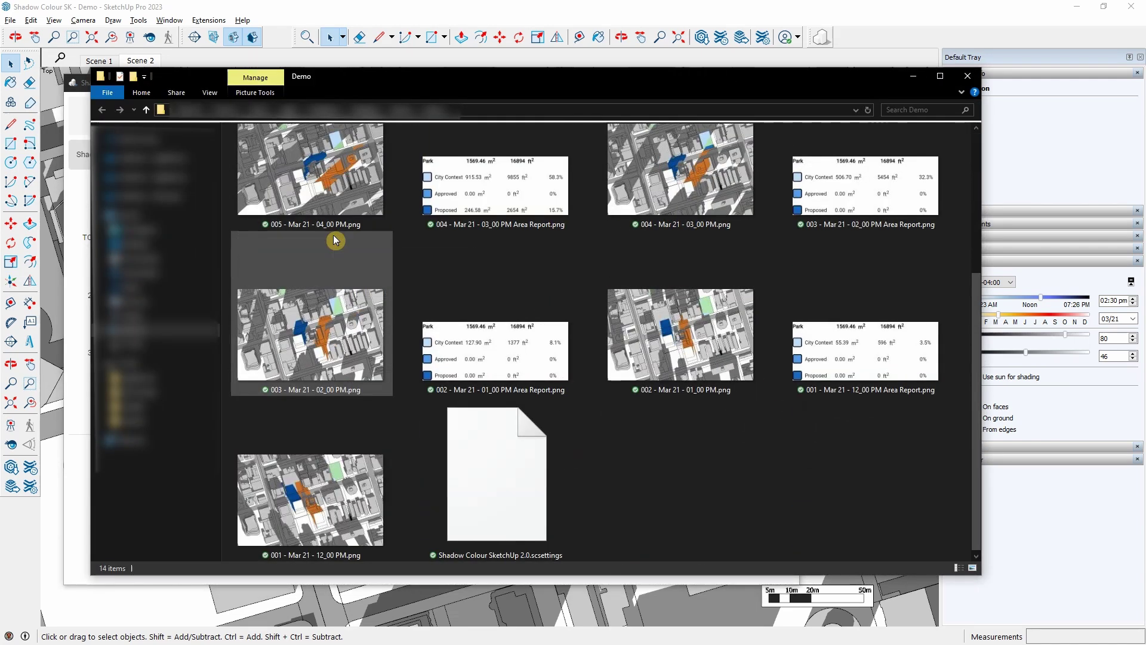
View the exported GIF animation and the super-position PNG covering Mar 21 from 12 PM to 4 PM
{"action": "left_click", "coordinate": [341, 212]}
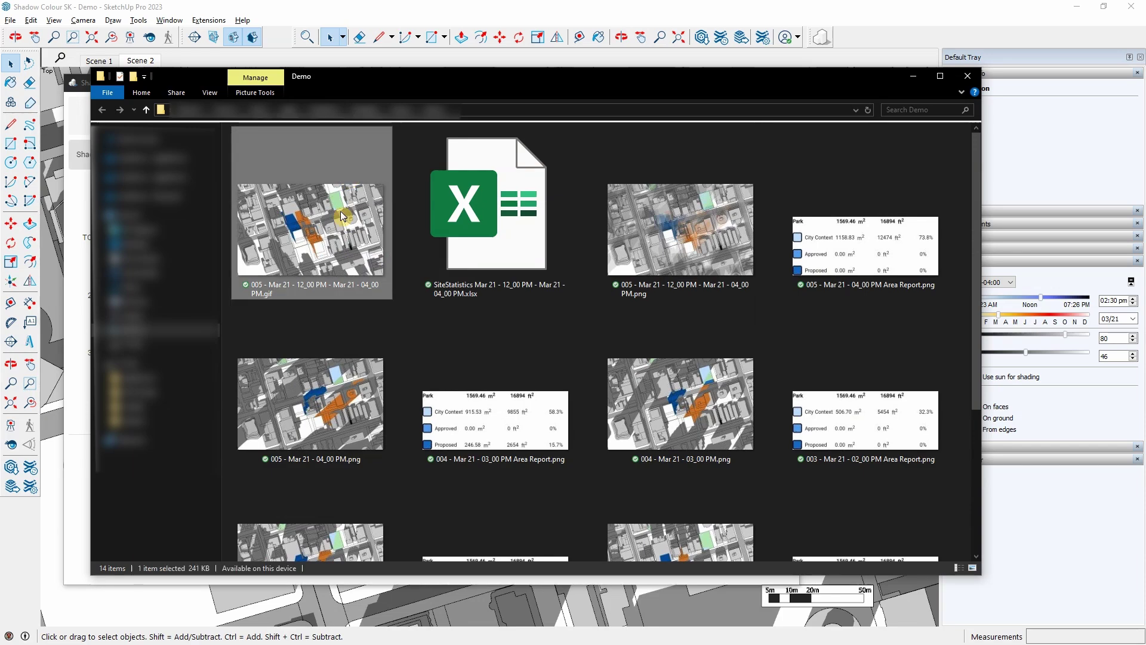
{"action": "double_click", "coordinate": [340, 212]}
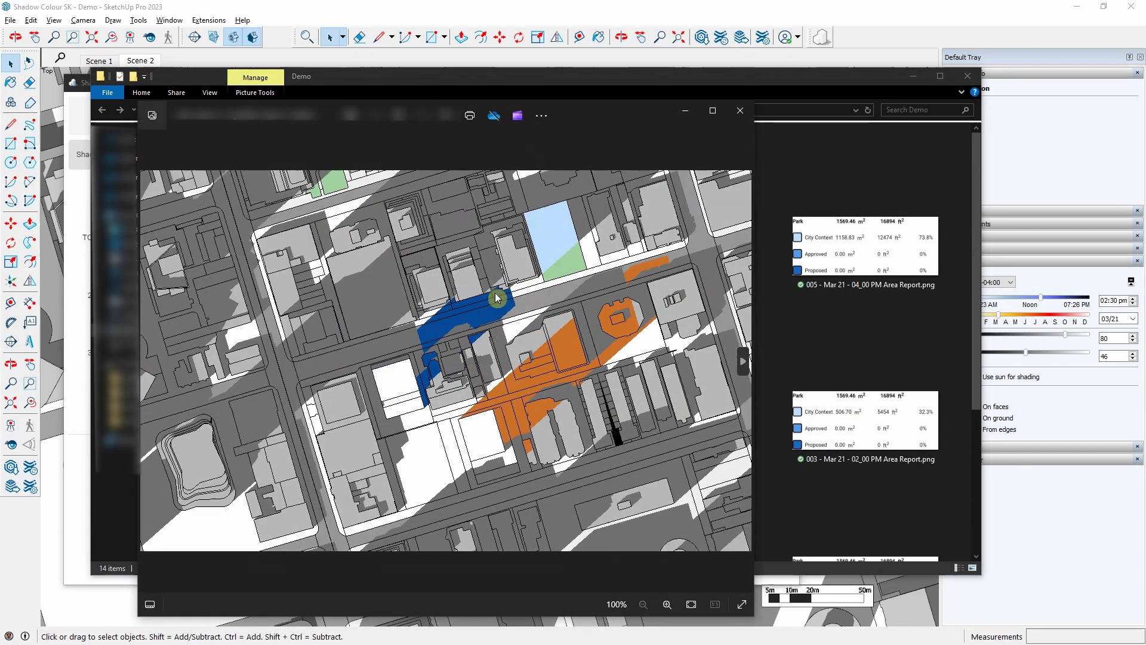
{"action": "left_click", "coordinate": [741, 117]}
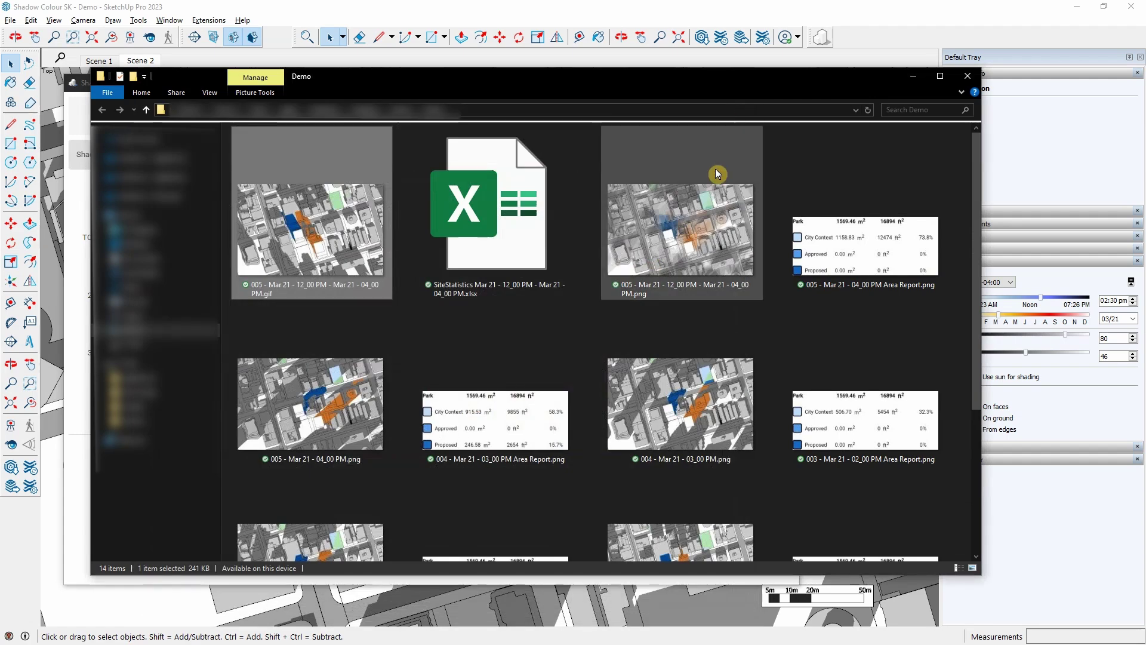
{"action": "double_click", "coordinate": [690, 208]}
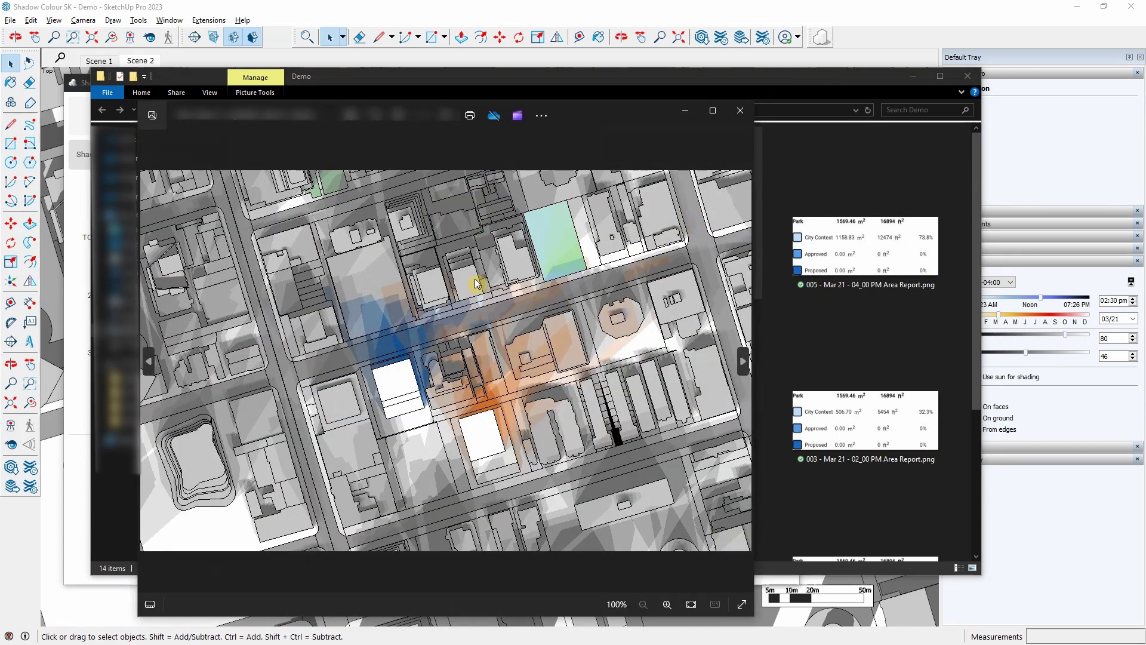
{"action": "left_click", "coordinate": [740, 112]}
Open the SiteStatistics workbook in Excel and examine the hourly shadow areas on the Park for each element
{"action": "double_click", "coordinate": [502, 222]}
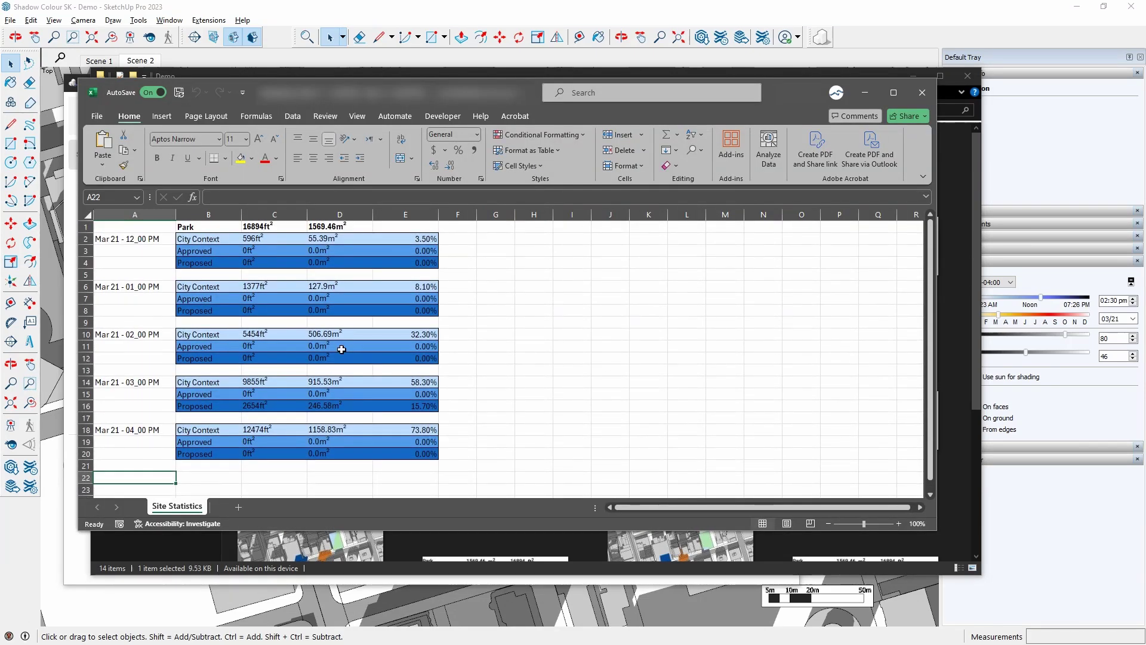
{"action": "left_click", "coordinate": [162, 244]}
{"action": "left_click", "coordinate": [172, 287]}
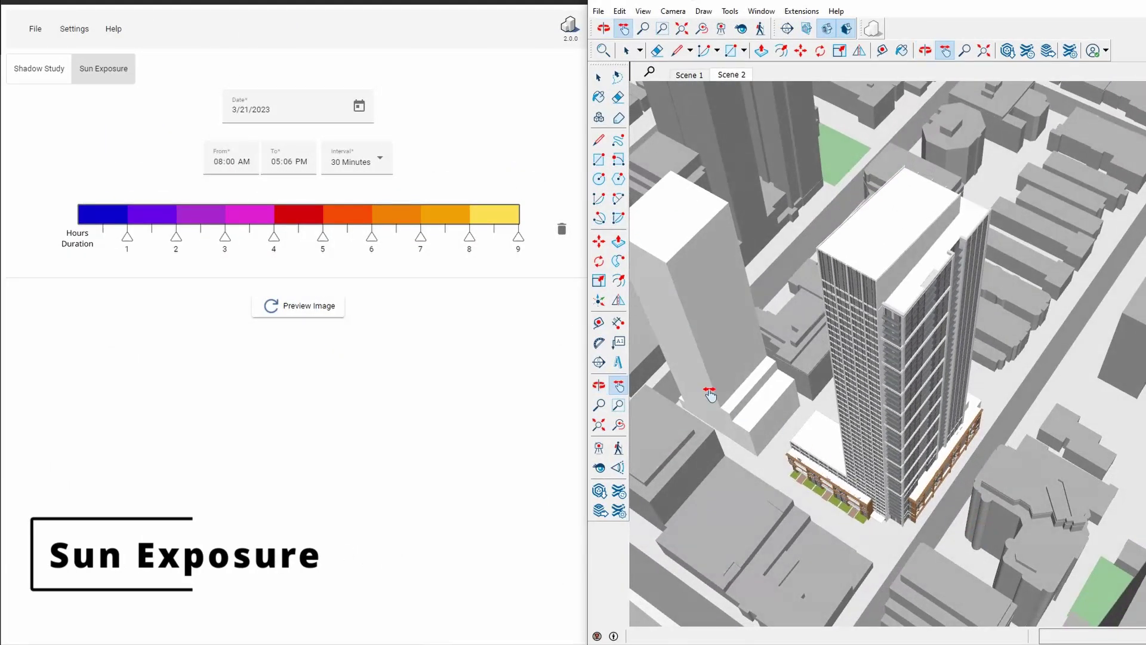
Review the sun exposure date and the yellow 8 to 9 hour band's colour, and generate the preview image
{"action": "left_click", "coordinate": [359, 109]}
{"action": "left_click", "coordinate": [486, 184]}
{"action": "left_click", "coordinate": [507, 215]}
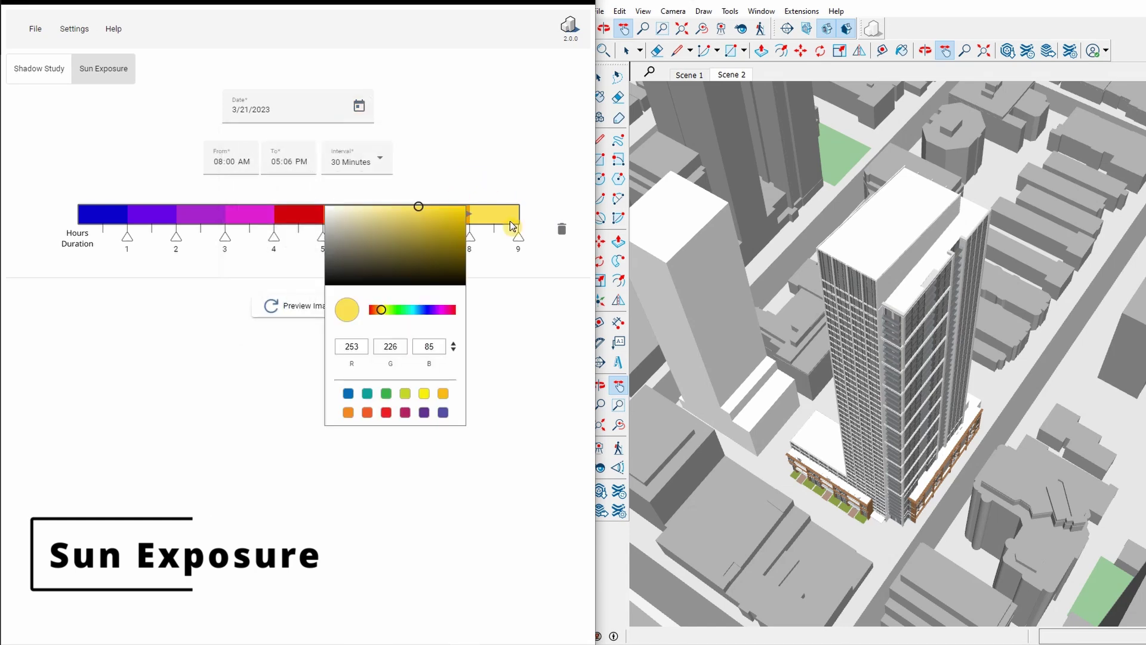
{"action": "left_click", "coordinate": [458, 276]}
{"action": "left_click", "coordinate": [302, 308]}
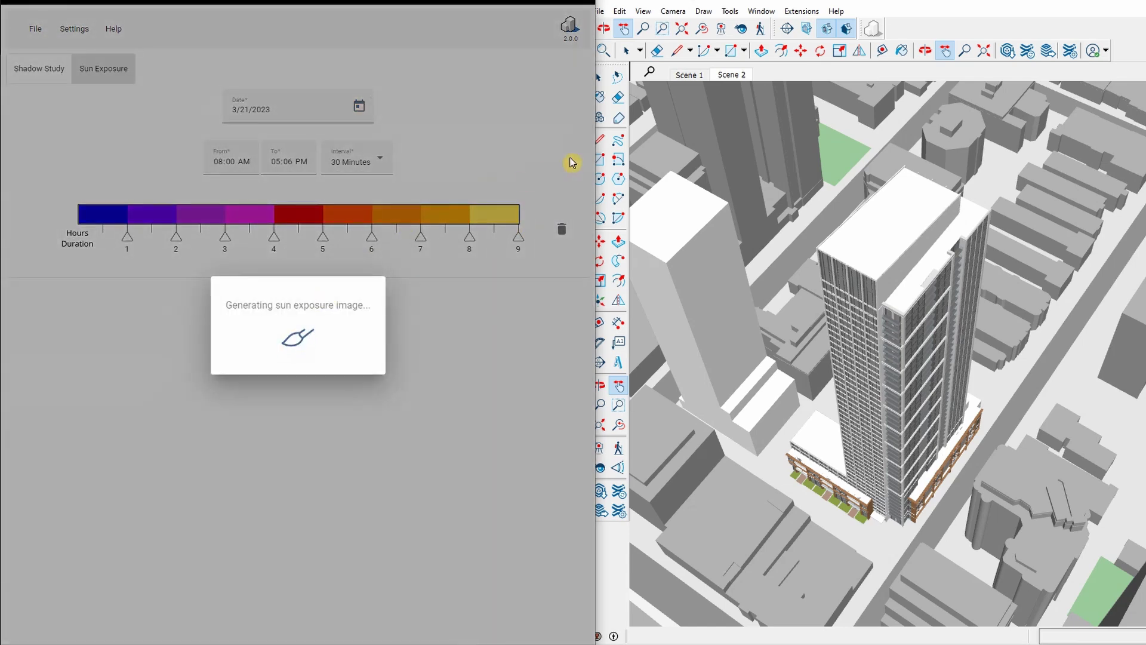
{"action": "scroll", "coordinate": [418, 466], "scroll_direction": "down", "scroll_amount": 1}
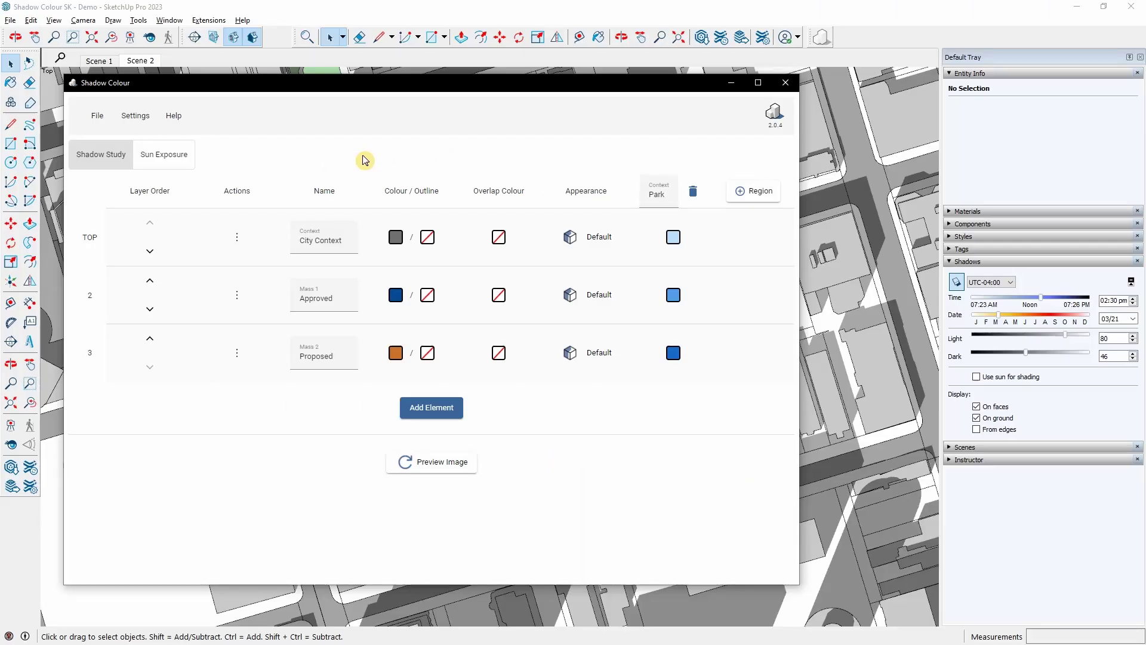
Open the Sun Exposure settings and review the analysis date, start and end times, and available interval options
{"action": "left_click", "coordinate": [170, 160]}
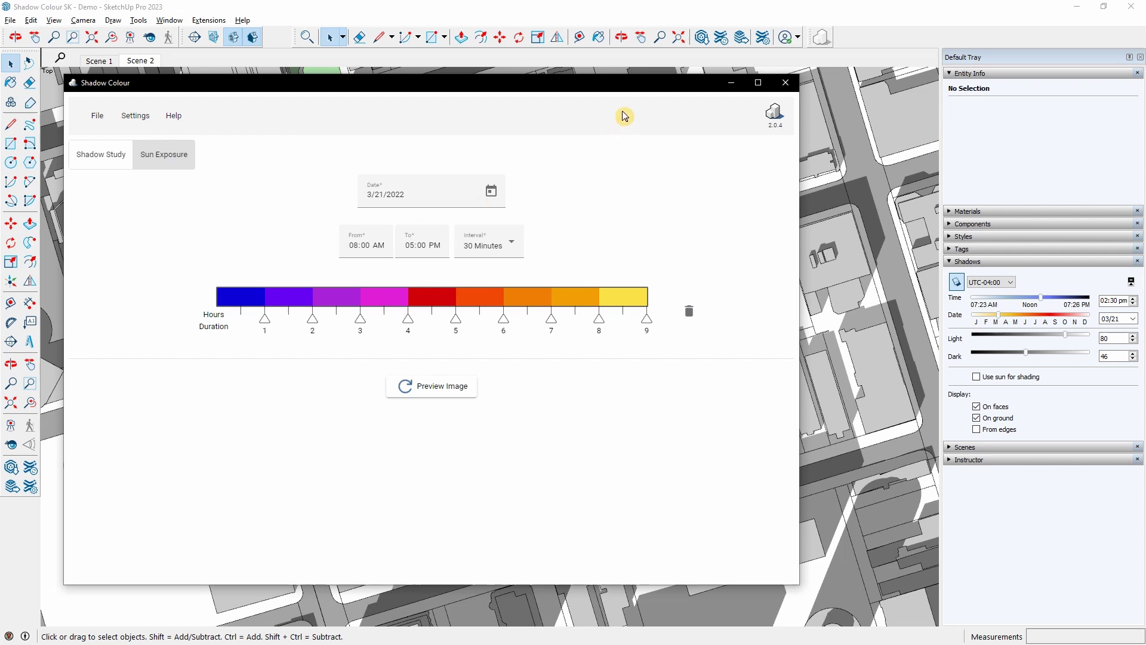
{"action": "left_click", "coordinate": [490, 191]}
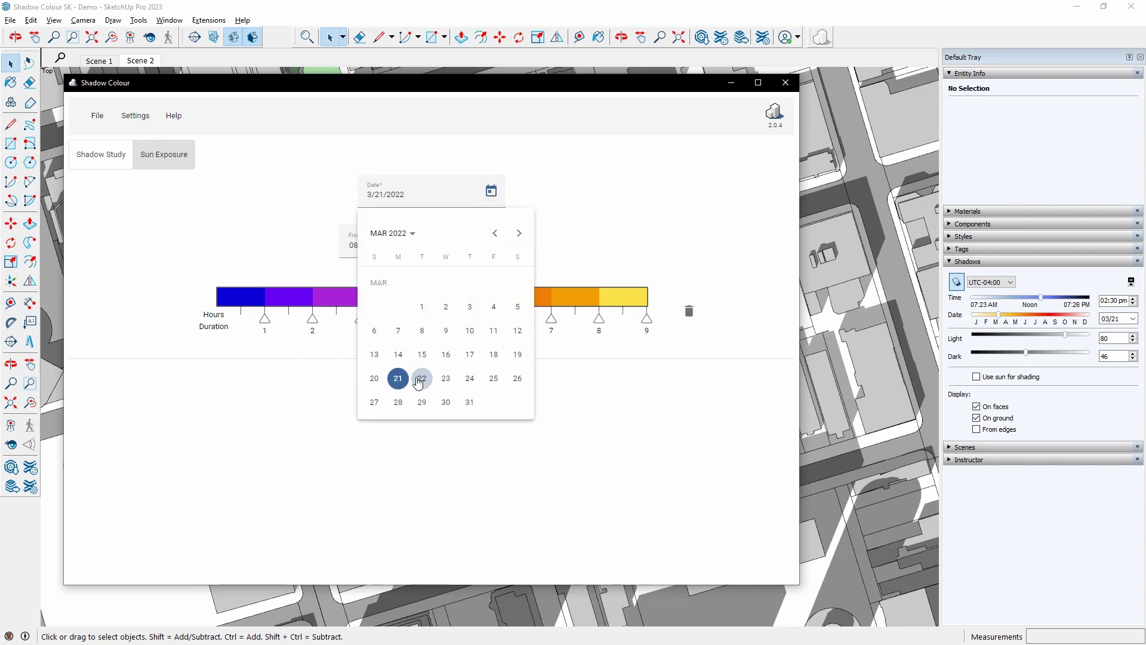
{"action": "left_click", "coordinate": [563, 261]}
{"action": "left_click", "coordinate": [358, 248]}
{"action": "left_click", "coordinate": [410, 248]}
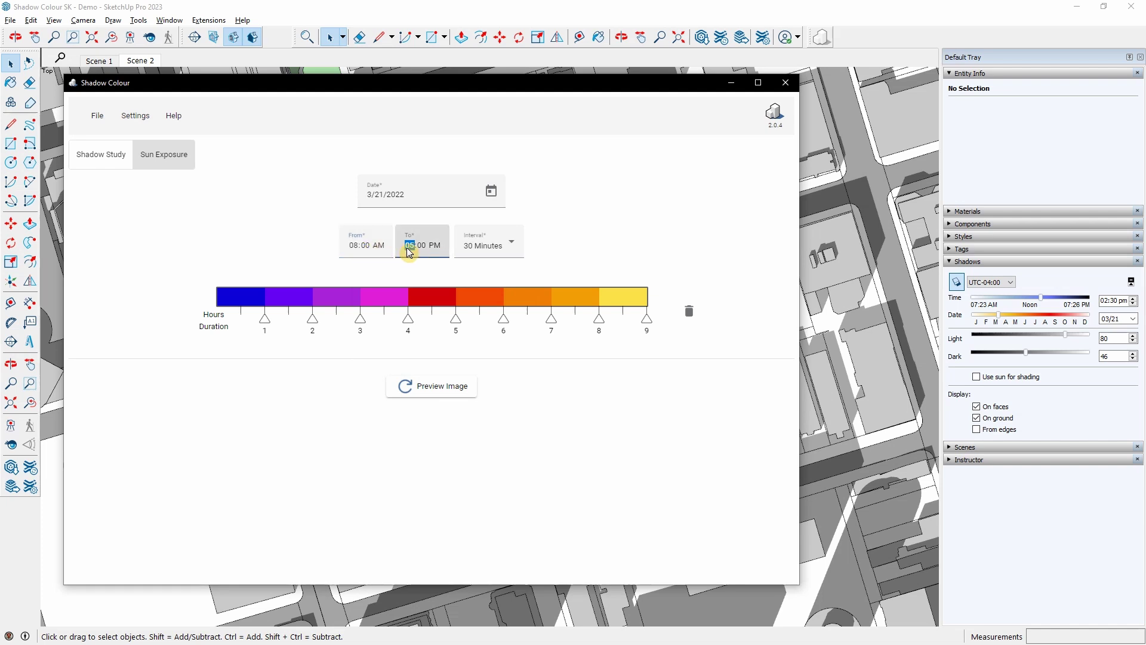
{"action": "left_click", "coordinate": [385, 248]}
{"action": "left_click", "coordinate": [483, 246]}
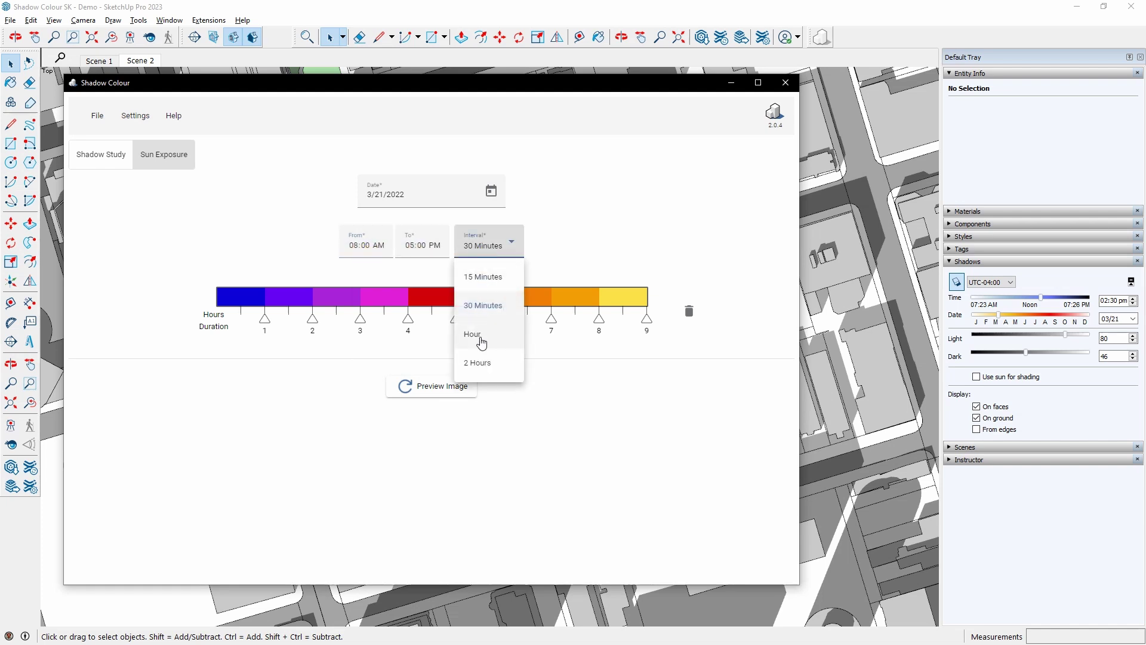
{"action": "left_click", "coordinate": [516, 306]}
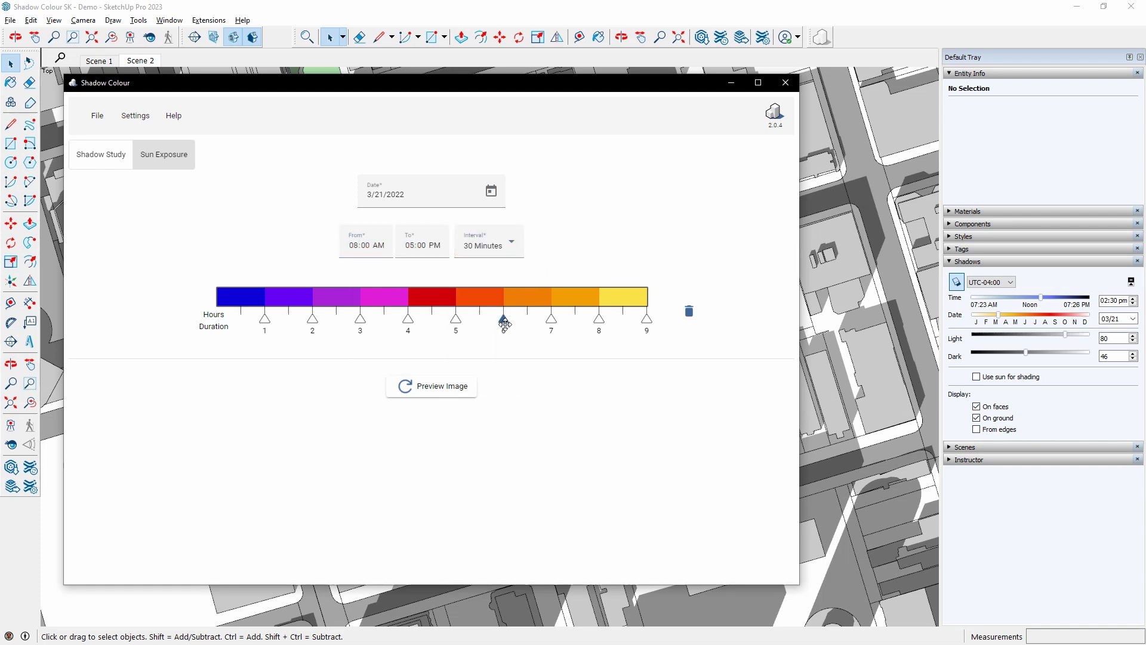
Shift the 6, 7 and 8 hour duration markers to 5:30, 6:30 and 7:30, and recolour the last band pale yellow
{"action": "left_click_drag", "start_coordinate": [504, 323], "coordinate": [480, 323]}
{"action": "mouse_move", "coordinate": [551, 321]}
{"action": "left_mouse_down"}
{"action": "mouse_move", "coordinate": [532, 322]}
{"action": "mouse_move", "coordinate": [575, 322]}
{"action": "left_mouse_up"}
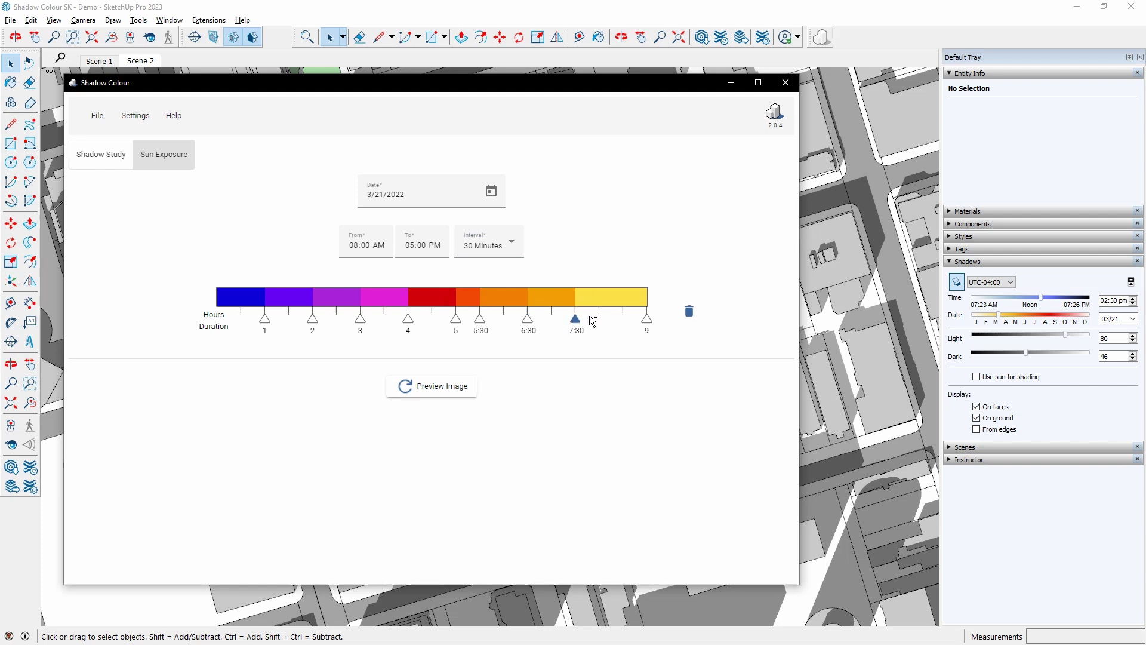
{"action": "left_click", "coordinate": [606, 306]}
{"action": "left_click_drag", "start_coordinate": [751, 290], "coordinate": [689, 290]}
Add an extra duration marker at 8:30 and delete it again
{"action": "left_click", "coordinate": [621, 325]}
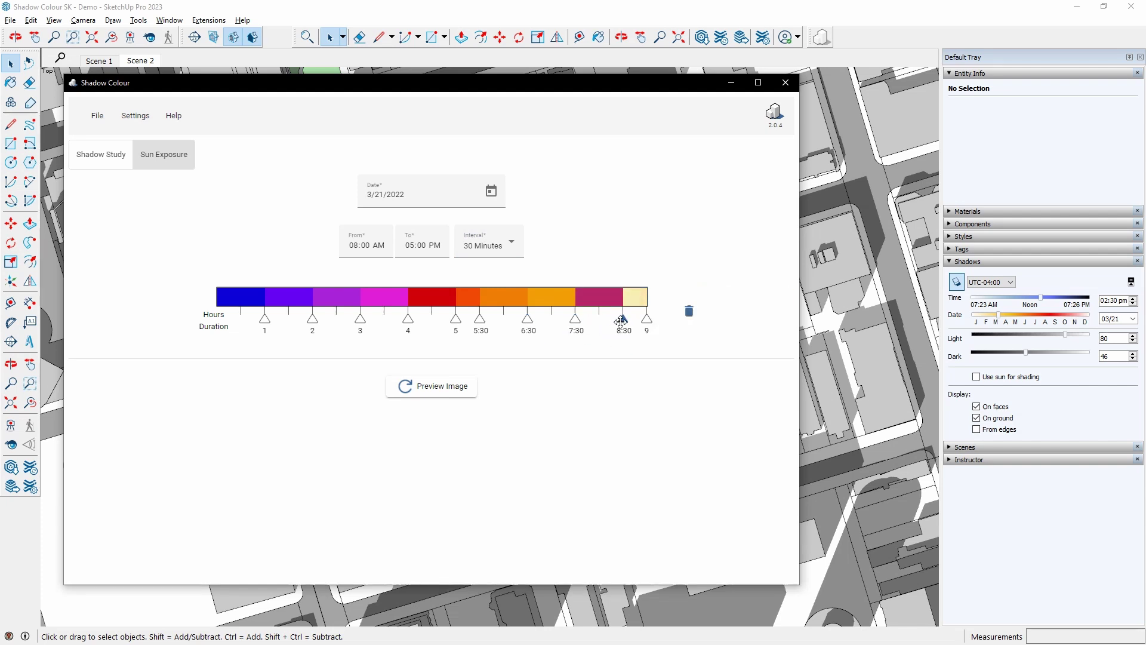
{"action": "left_click", "coordinate": [688, 312]}
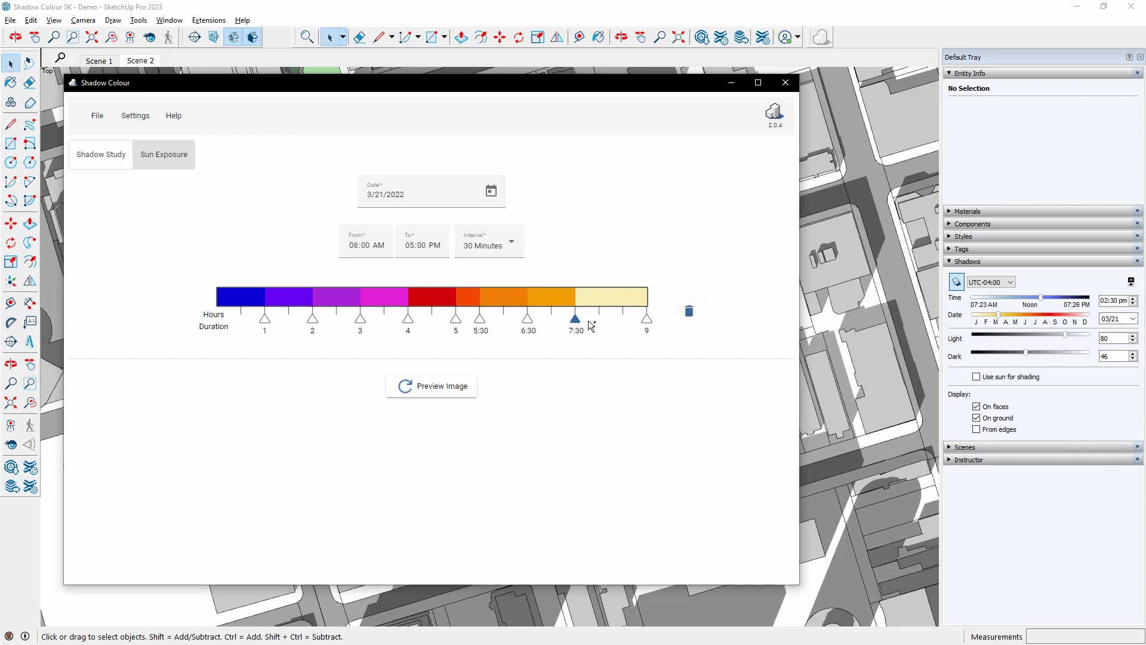
Move the shifted duration markers back to 6, 7 and 8 hours, and recolour the 7 to 8 hour band lighter orange
{"action": "left_click_drag", "start_coordinate": [575, 318], "coordinate": [598, 318]}
{"action": "left_click_drag", "start_coordinate": [527, 318], "coordinate": [551, 318]}
{"action": "left_click", "coordinate": [565, 297]}
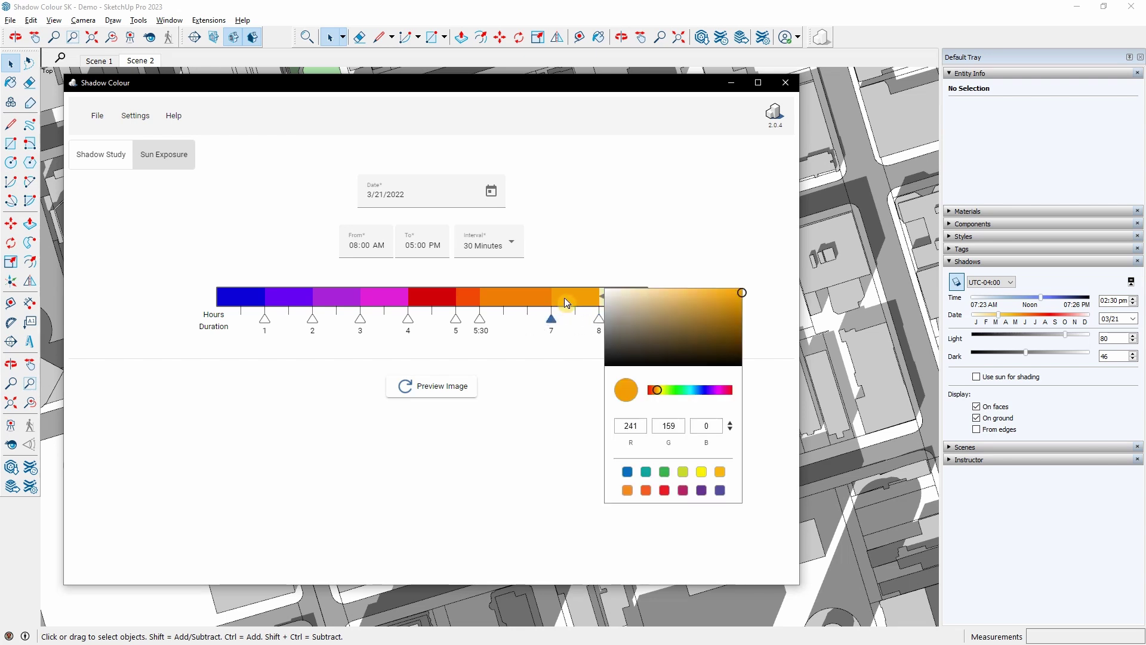
{"action": "left_click", "coordinate": [711, 291]}
{"action": "left_click", "coordinate": [553, 346]}
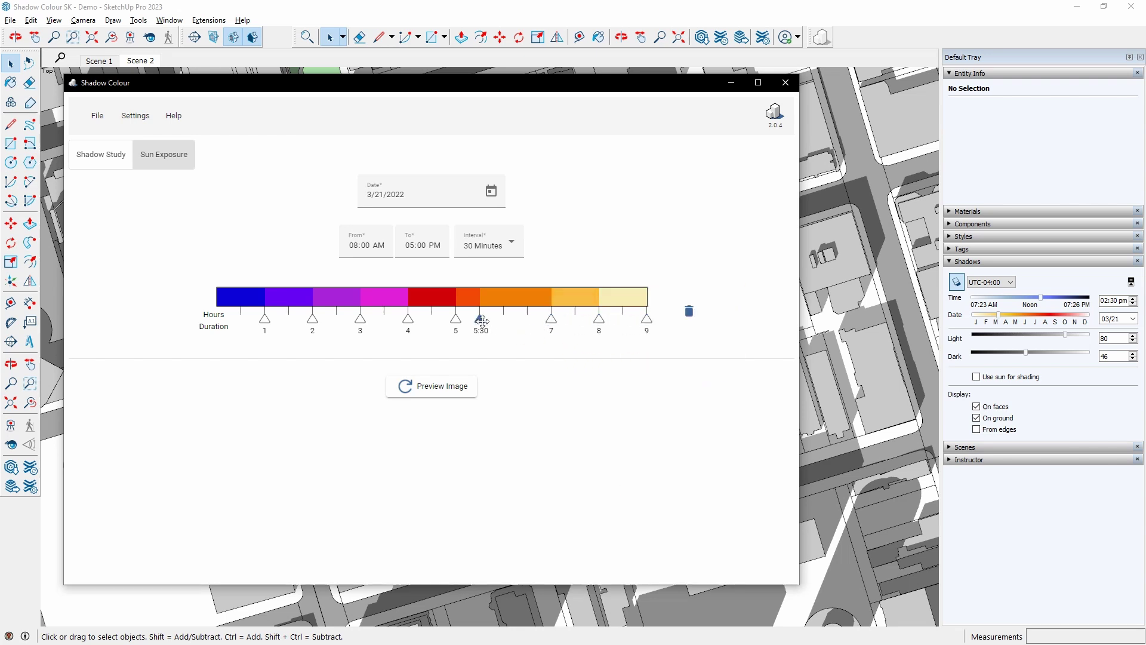
{"action": "left_click_drag", "start_coordinate": [478, 320], "coordinate": [498, 323]}
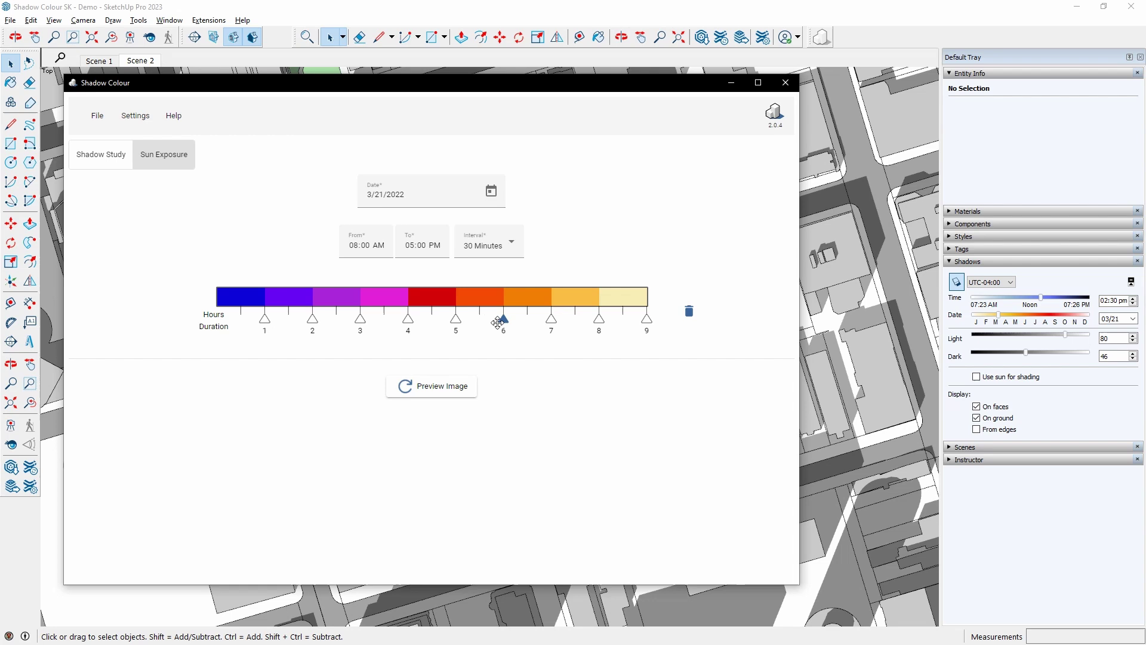
Generate the sun exposure preview image and inspect the city blocks up close
{"action": "left_click", "coordinate": [438, 393]}
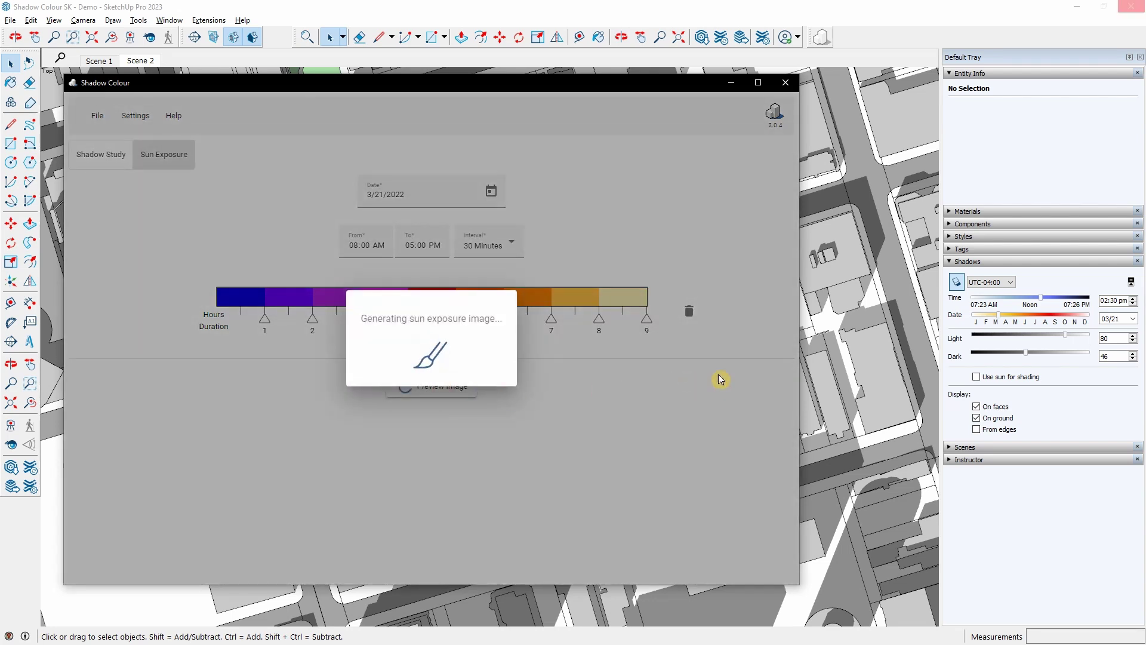
{"action": "scroll", "coordinate": [657, 394], "scroll_direction": "down", "scroll_amount": 3}
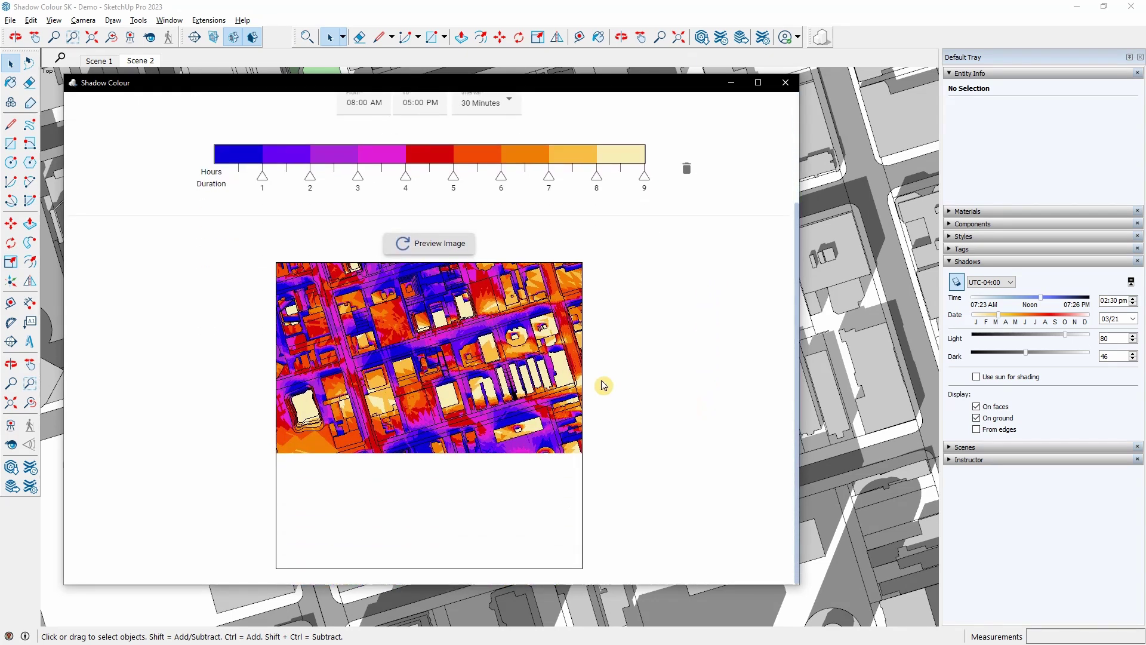
{"action": "mouse_move", "coordinate": [444, 314]}
{"action": "left_mouse_down"}
{"action": "mouse_move", "coordinate": [442, 364]}
{"action": "mouse_move", "coordinate": [474, 340]}
{"action": "left_mouse_up"}
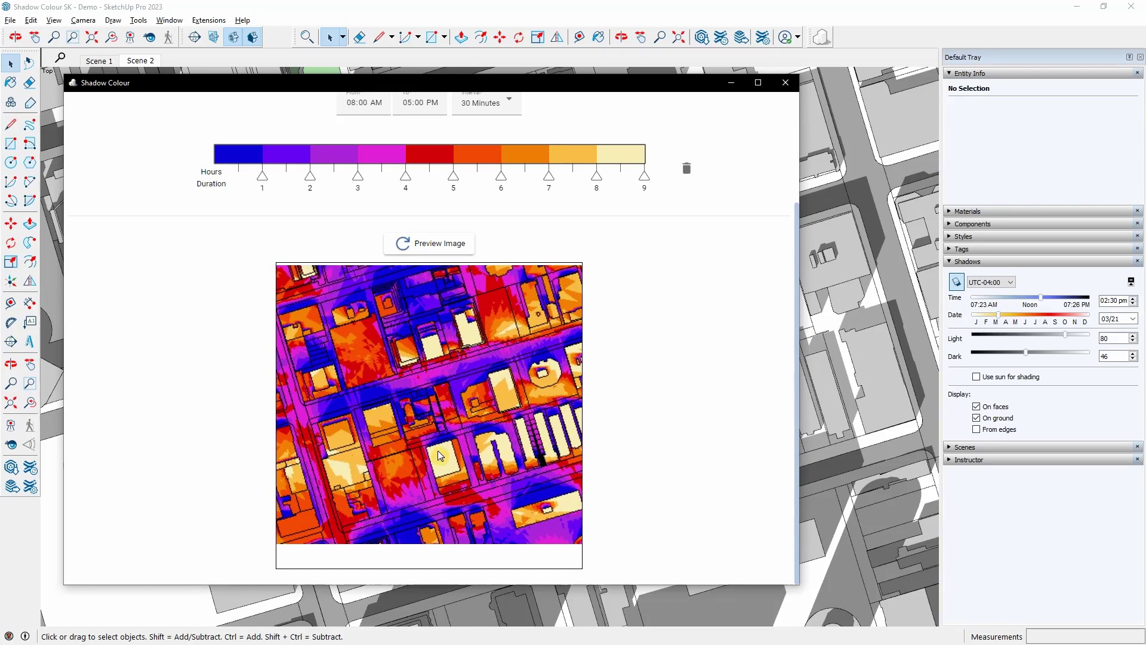
{"action": "scroll", "coordinate": [668, 432], "scroll_direction": "up", "scroll_amount": 3}
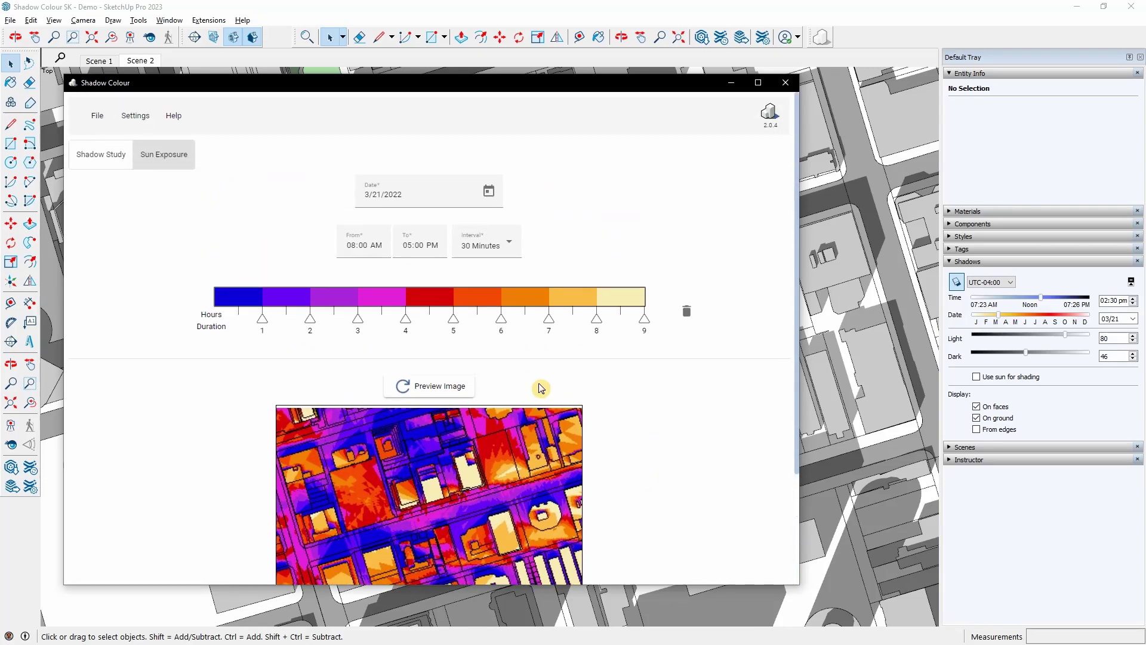
Export the sun exposure image to the Demo folder after checking the image quality setting
{"action": "left_click", "coordinate": [97, 116]}
{"action": "mouse_move", "coordinate": [113, 202]}
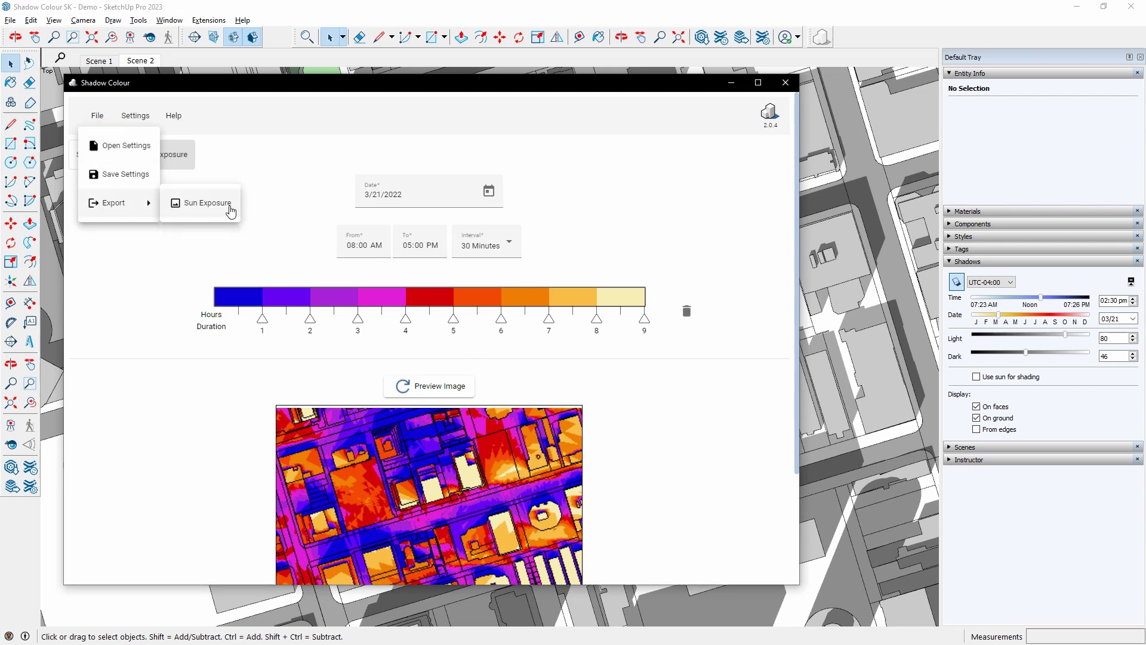
{"action": "left_click", "coordinate": [207, 203]}
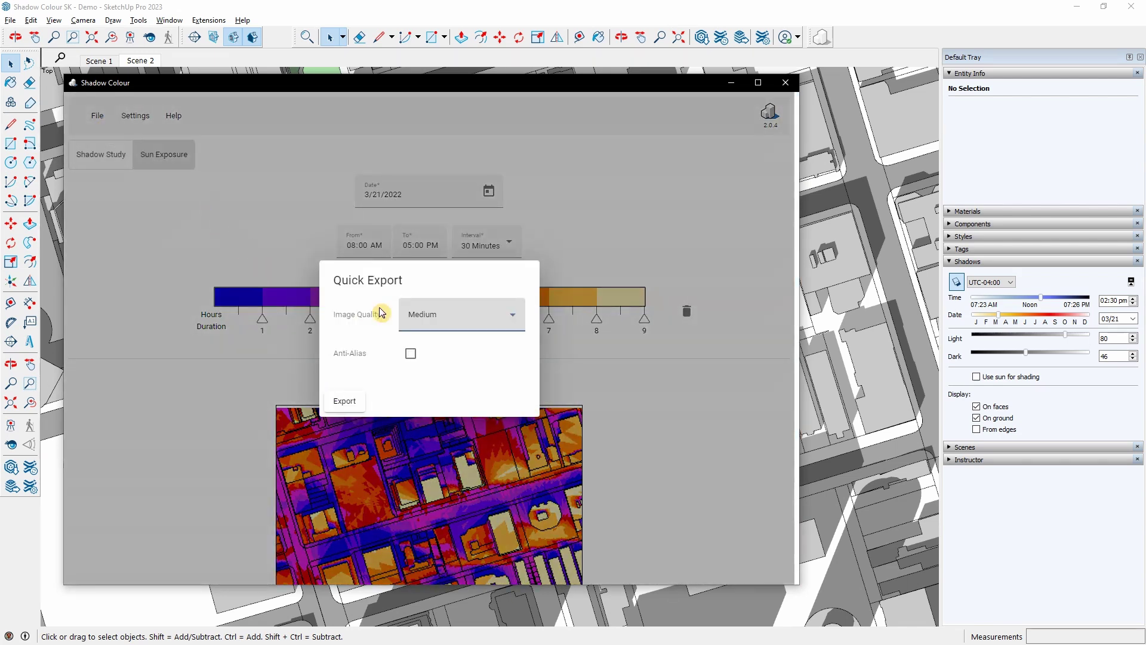
{"action": "left_click", "coordinate": [450, 316]}
{"action": "left_click", "coordinate": [418, 378]}
{"action": "left_click", "coordinate": [343, 400]}
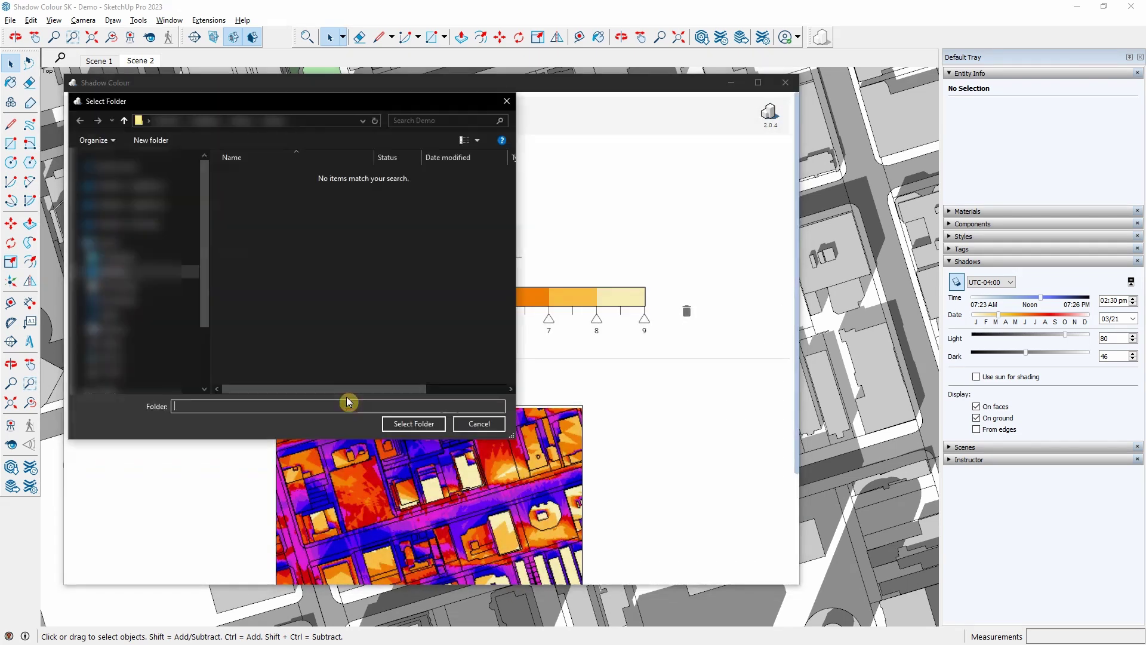
{"action": "left_click", "coordinate": [399, 421]}
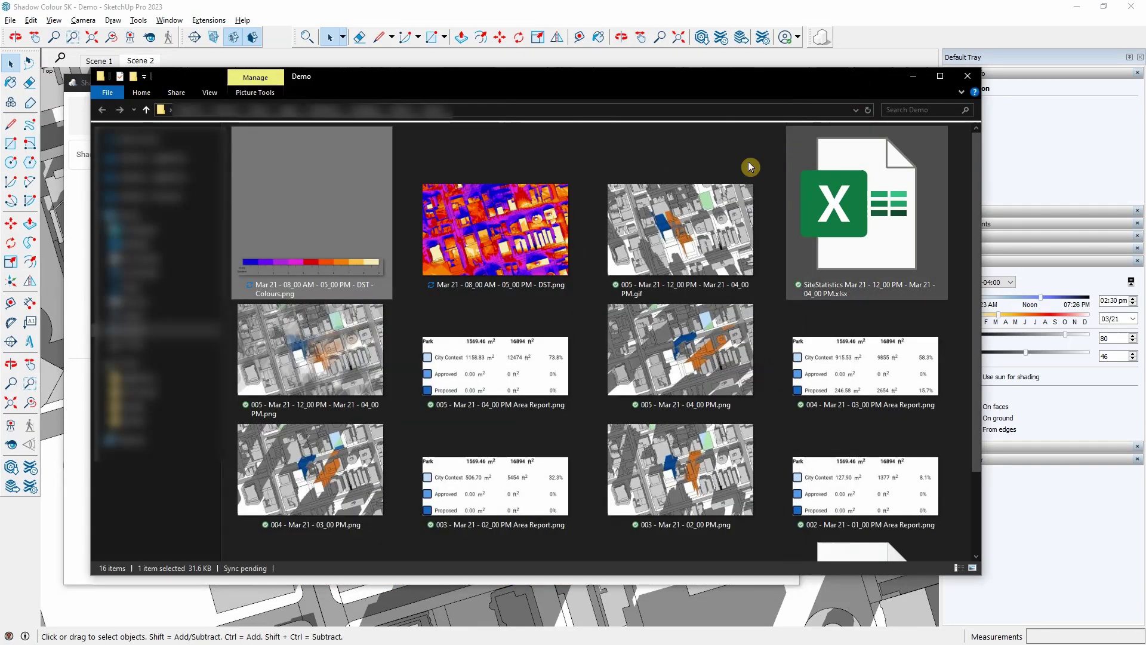
View the exported Mar 21 8 AM to 5 PM sun exposure image and its colour legend PNG, and return to Shadow Colour
{"action": "left_click", "coordinate": [517, 224]}
{"action": "double_click", "coordinate": [517, 223]}
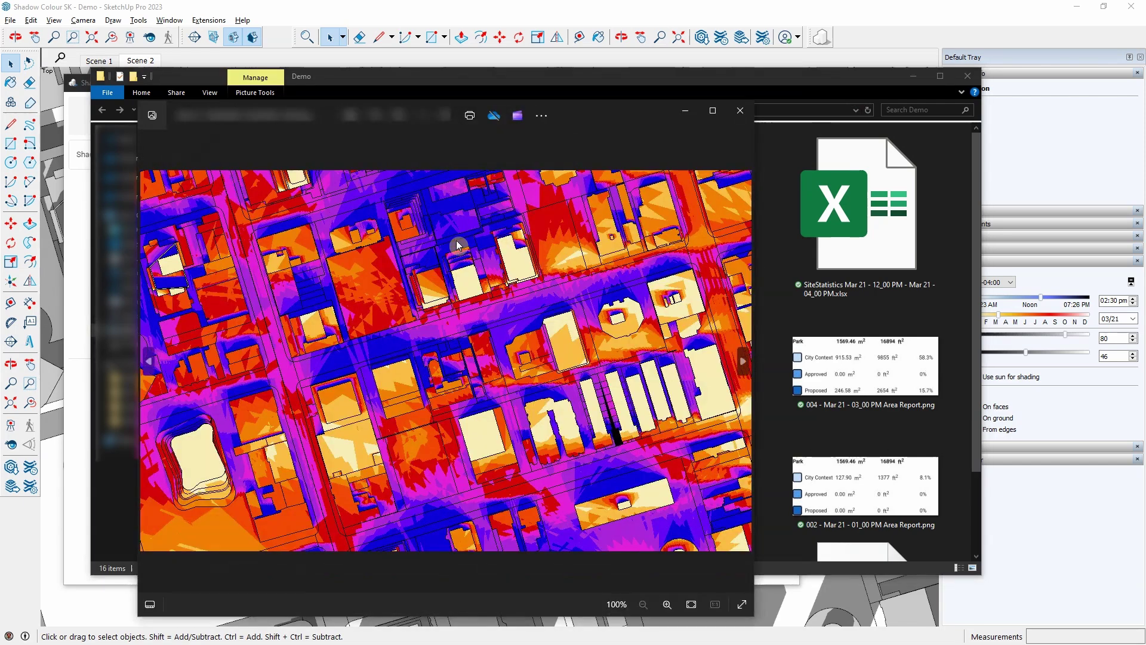
{"action": "left_click", "coordinate": [740, 114]}
{"action": "left_click", "coordinate": [345, 263]}
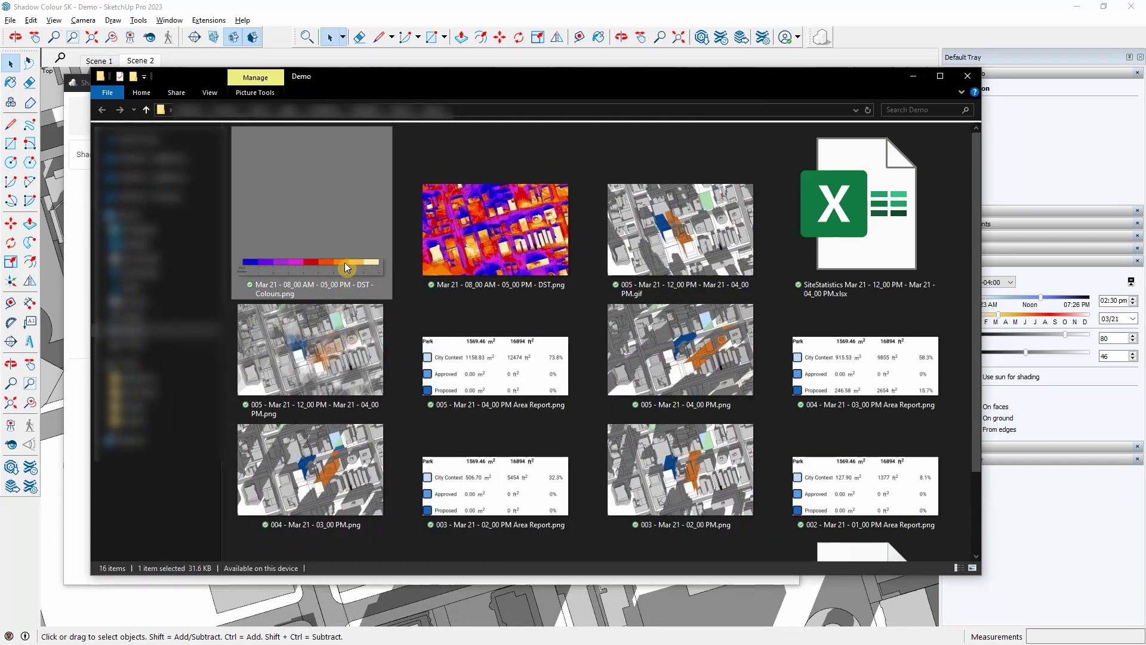
{"action": "double_click", "coordinate": [345, 263]}
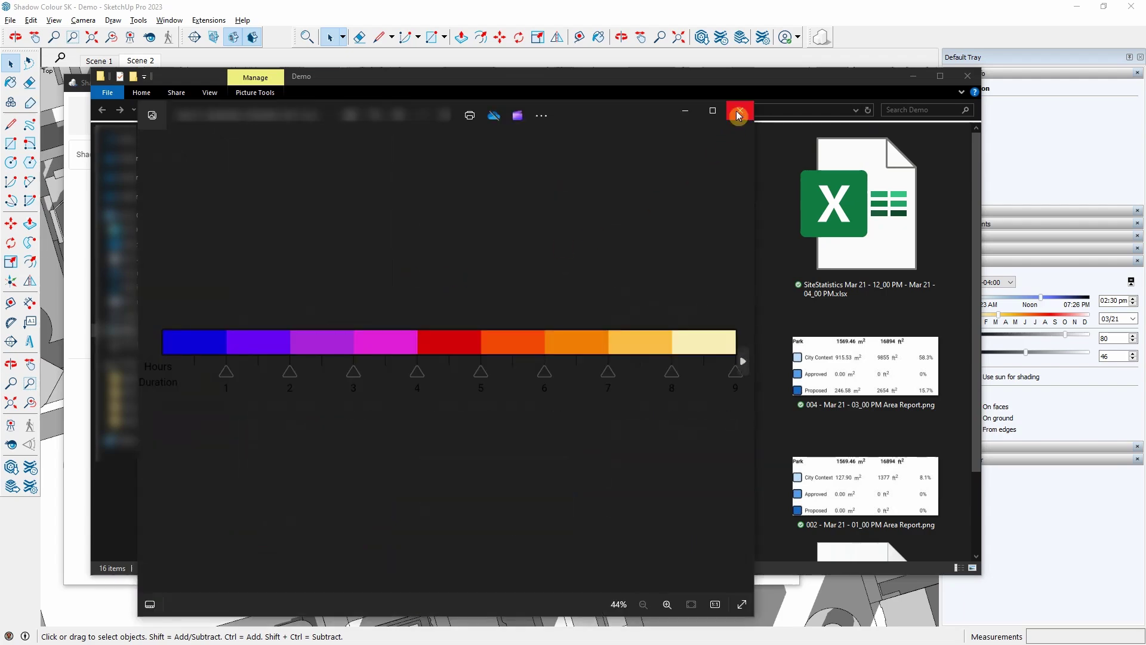
{"action": "left_click", "coordinate": [739, 115]}
{"action": "left_click", "coordinate": [912, 78]}
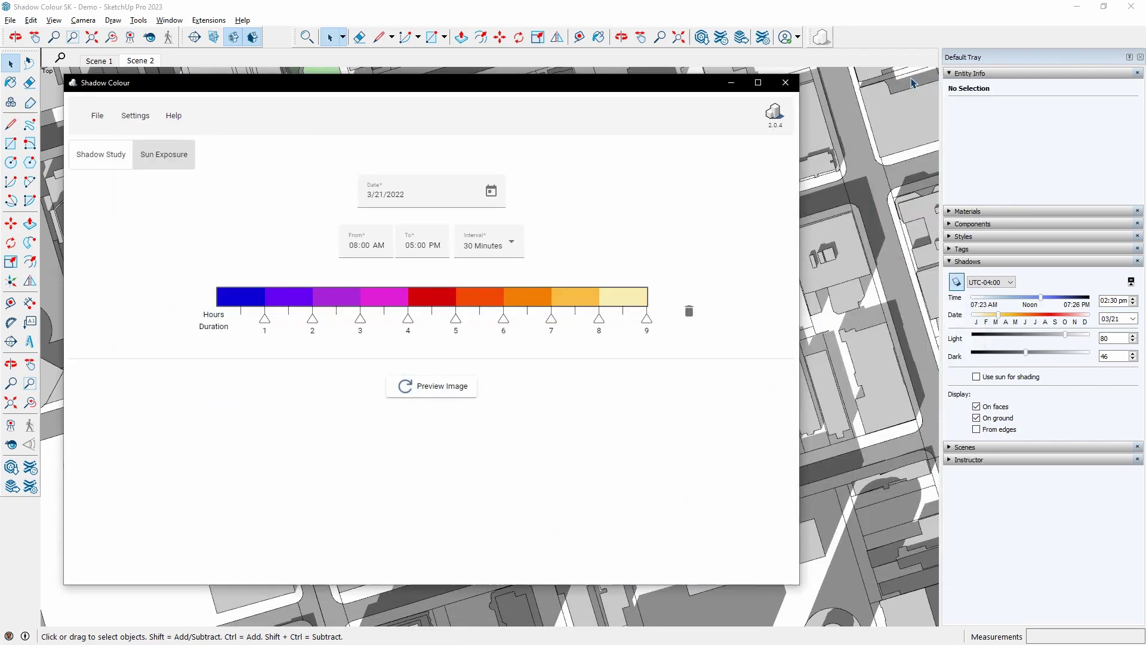